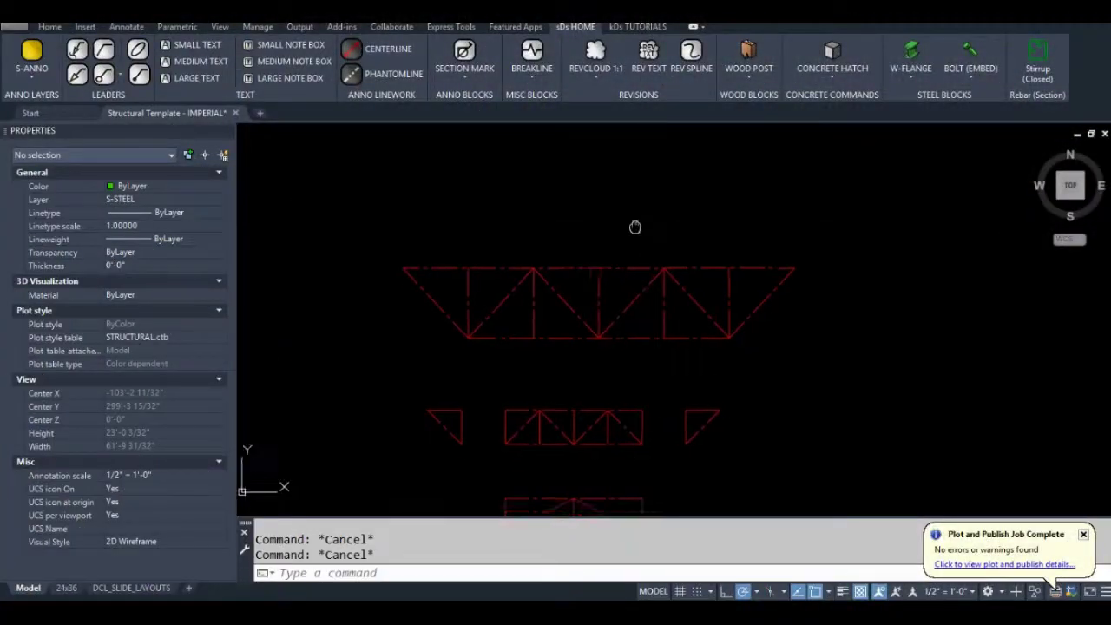
- Stretch the upper dynamic truss block to about 30'-9" long and about 5'-4" deep
mouse_move(634, 227)
middle_down()
mouse_move(623, 182)
mouse_move(636, 230)
middle_up()
click(647, 268)
scroll(699, 299, up, 2)
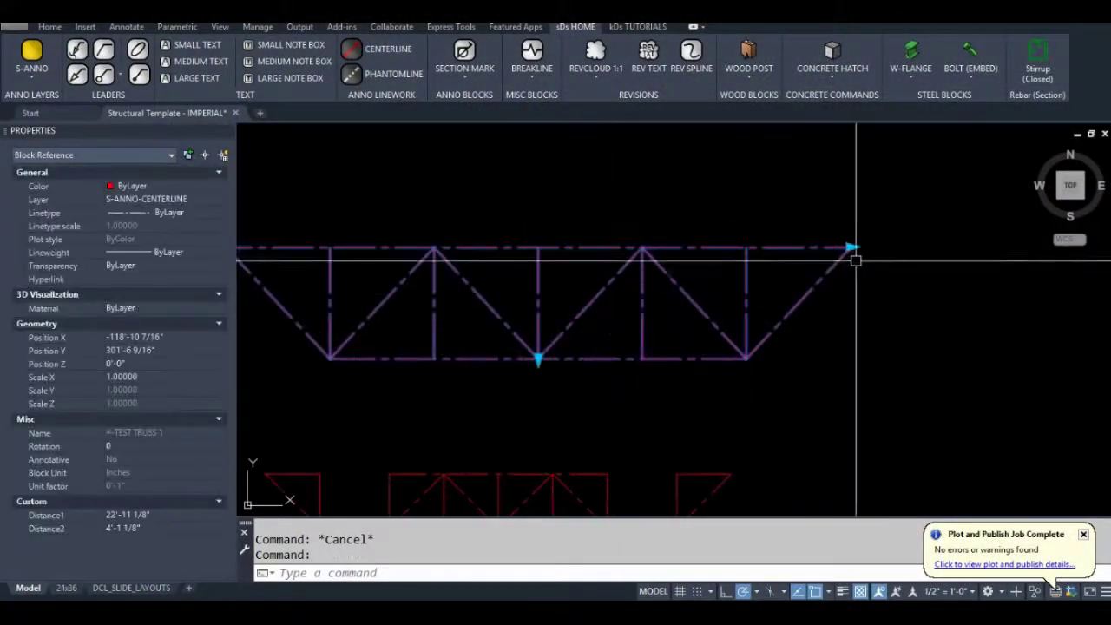
click(851, 248)
scroll(846, 257, down, 3)
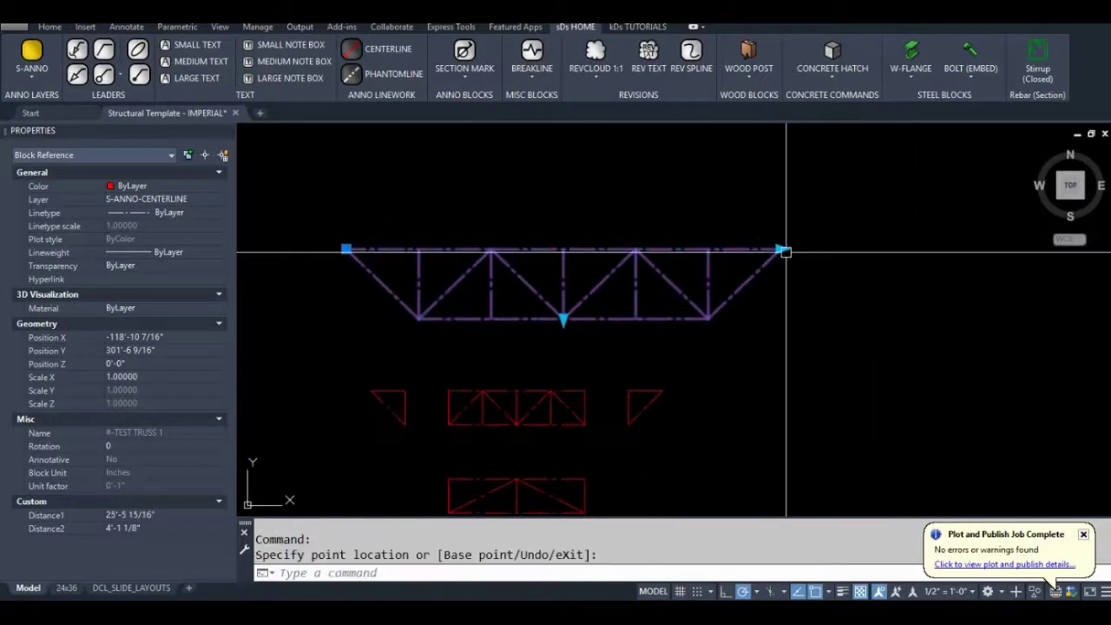
click(781, 249)
click(872, 249)
middle_drag(810, 340, 858, 320)
click(657, 321)
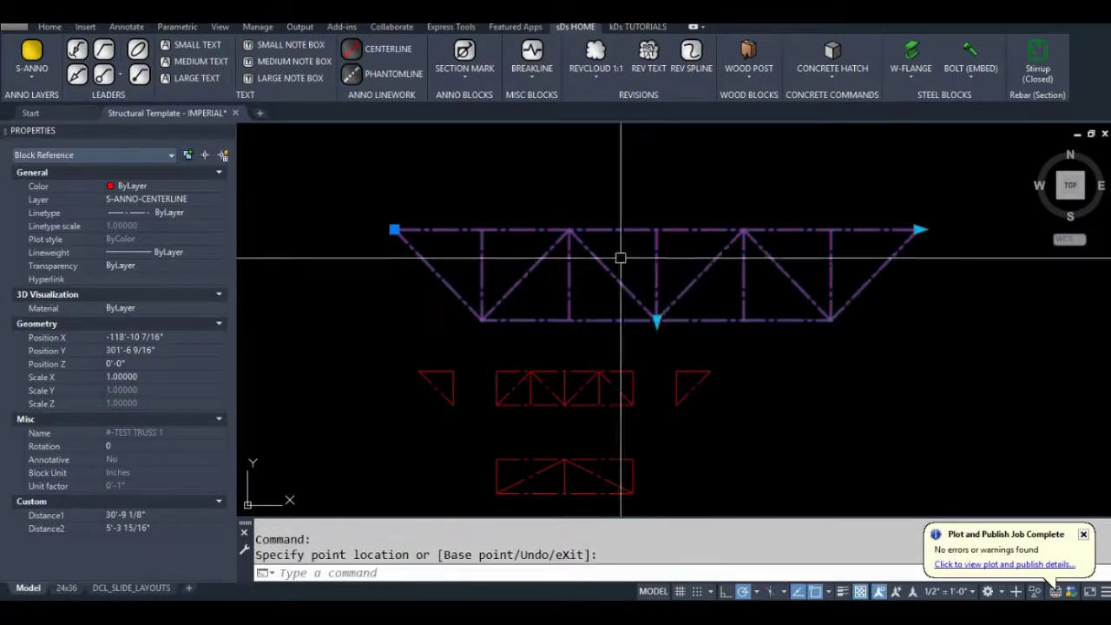
- Lengthen the upper truss block to about 40'-8"
click(919, 229)
middle_drag(943, 230, 761, 236)
click(829, 236)
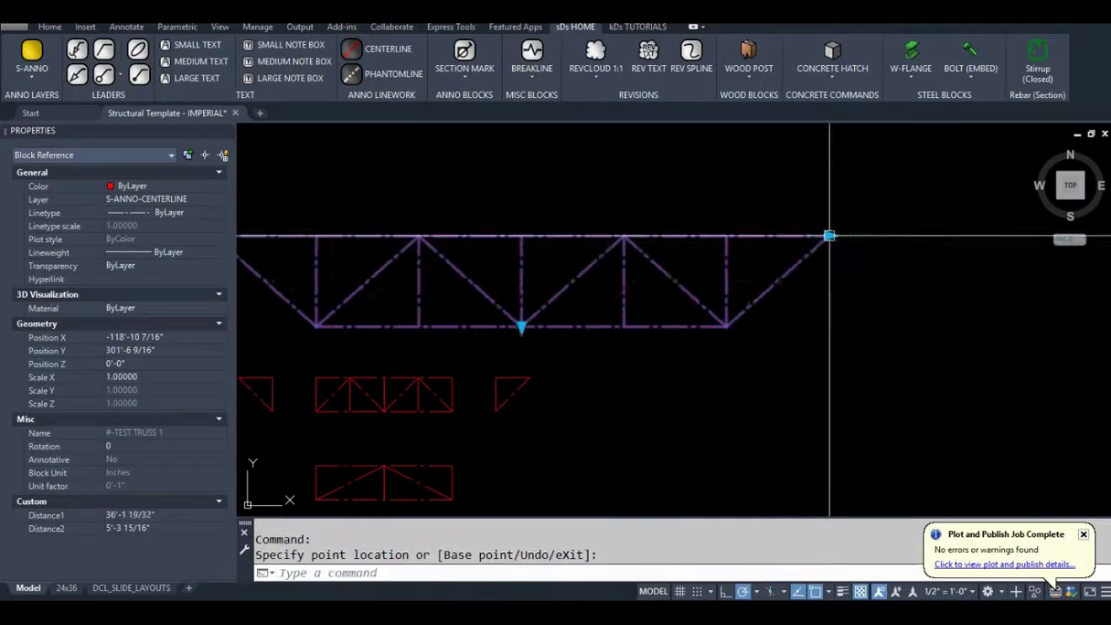
scroll(829, 277, down, 1)
click(830, 251)
click(879, 251)
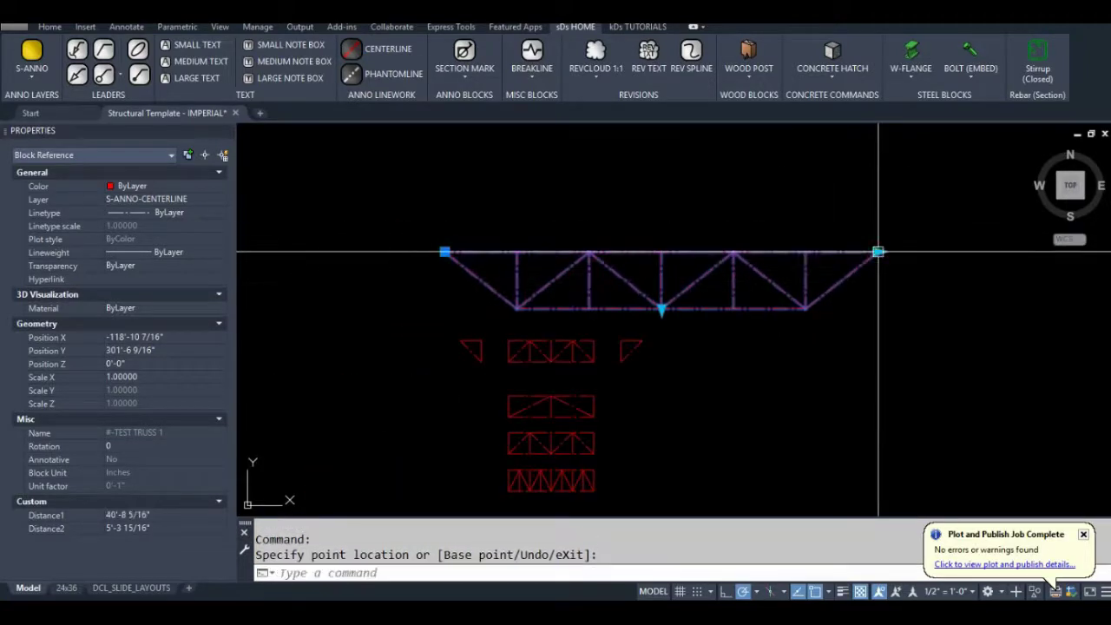
- Shorten the upper truss block to about 29'-7" and reduce its depth to about 3'-11"
click(876, 246)
click(868, 240)
click(879, 251)
click(760, 252)
scroll(634, 291, up, 1)
click(600, 318)
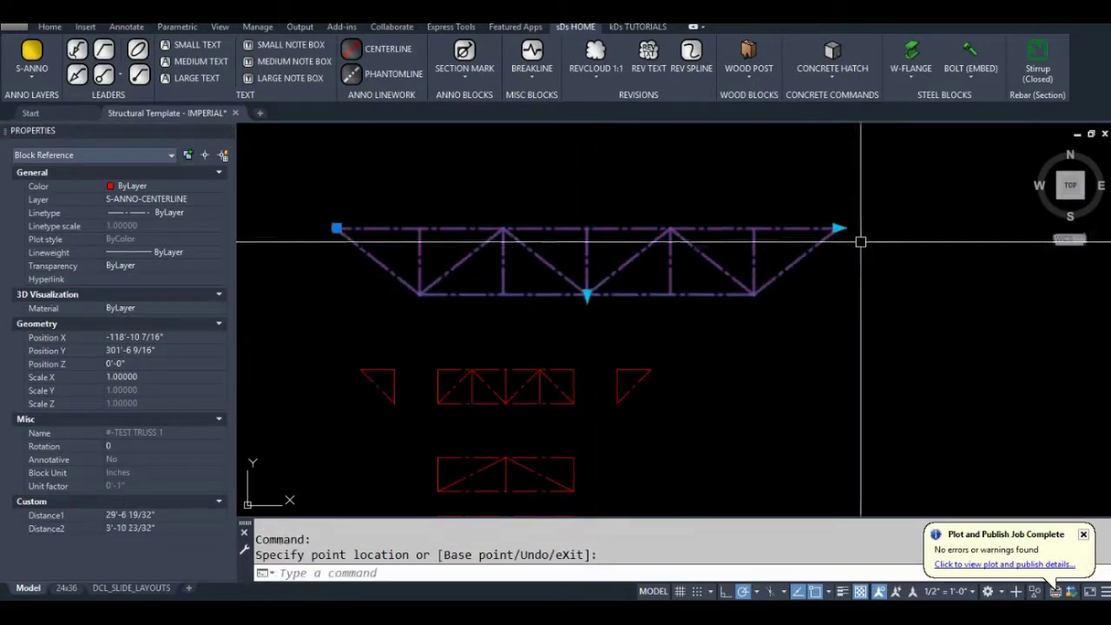
- Stretch the upper truss block down to about 25'-6" long and about 2'-1" deep
click(838, 227)
click(770, 227)
middle_drag(707, 310, 793, 297)
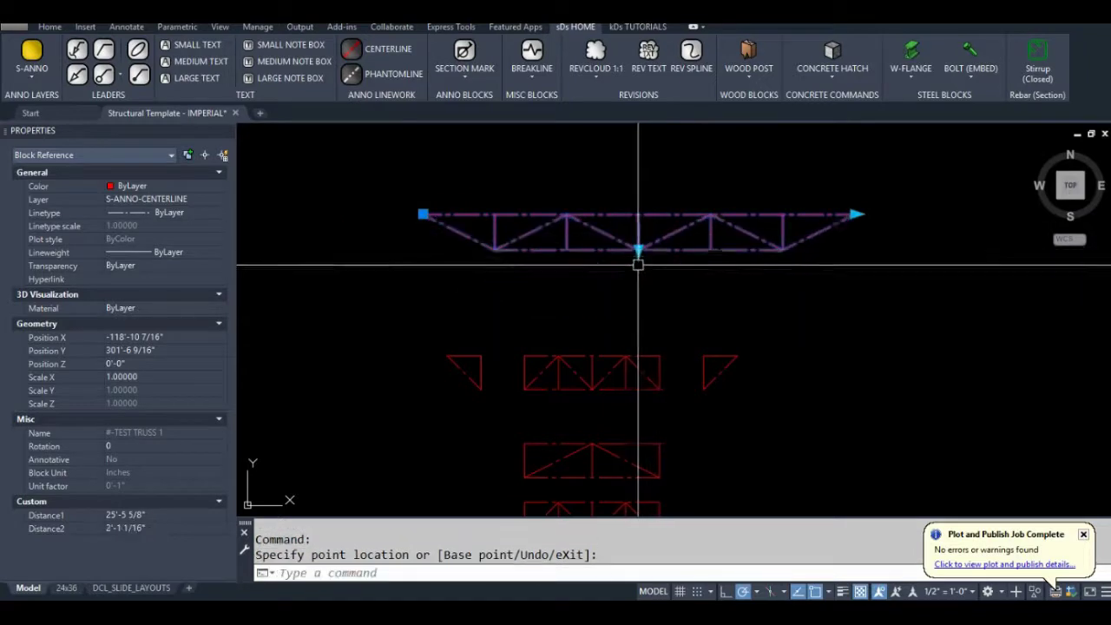
- Stretch the upper truss block to about 4'-4" deep and about 28'-7" long, then deselect it
click(639, 287)
middle_drag(849, 219, 712, 275)
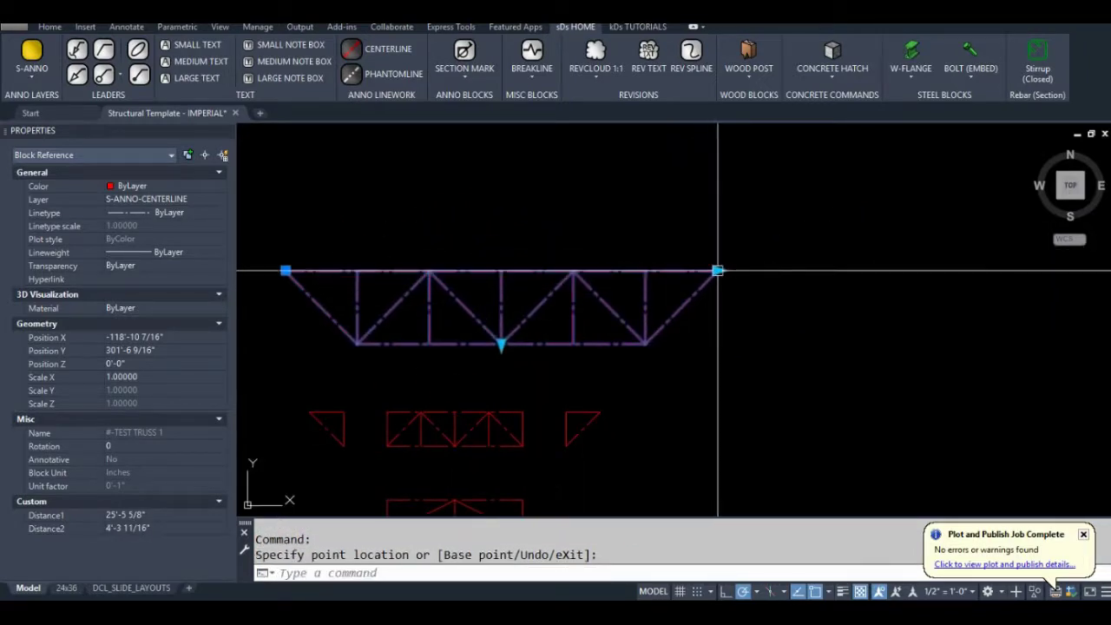
click(779, 269)
middle_drag(670, 360, 787, 289)
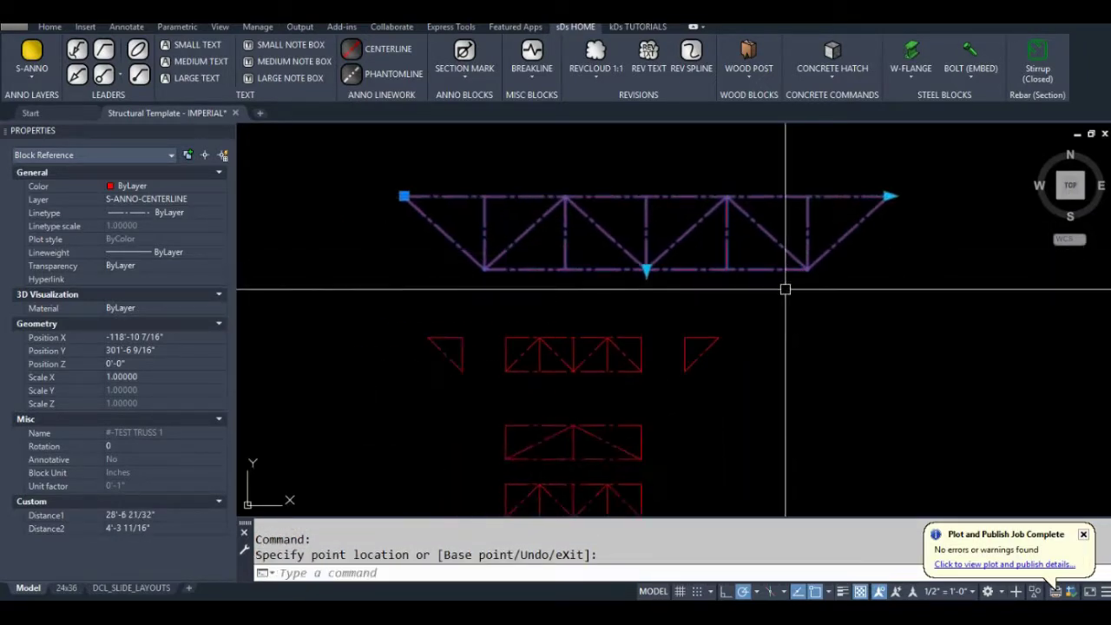
key(Escape)
- Switch the truss block between the two end pieces to 2 BAYS and stretch it slightly longer
scroll(675, 296, up, 2)
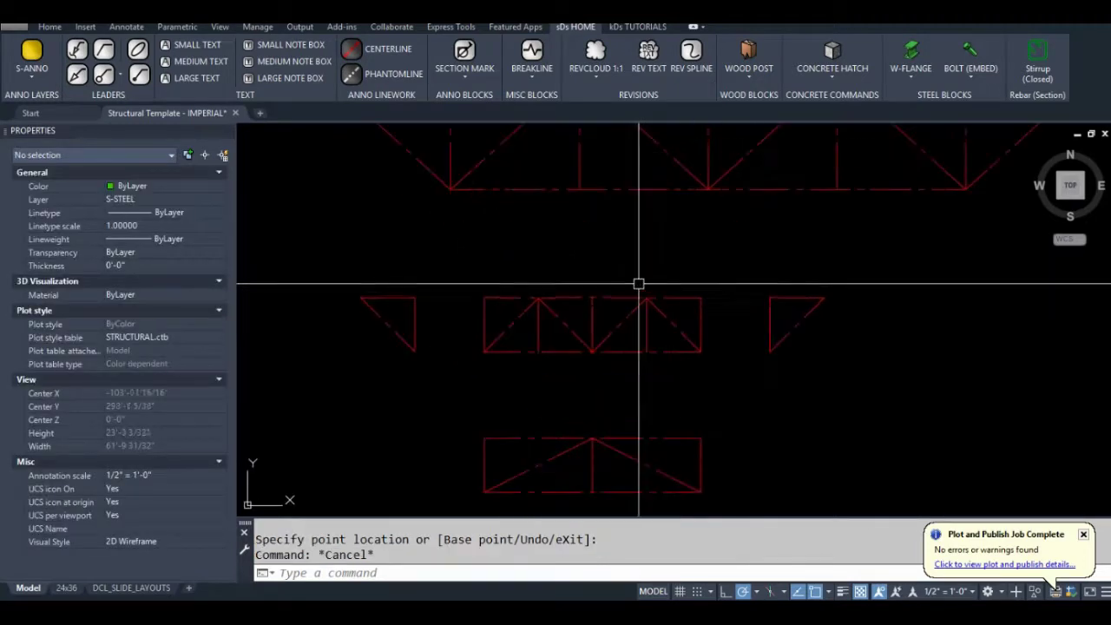
scroll(652, 272, down, 2)
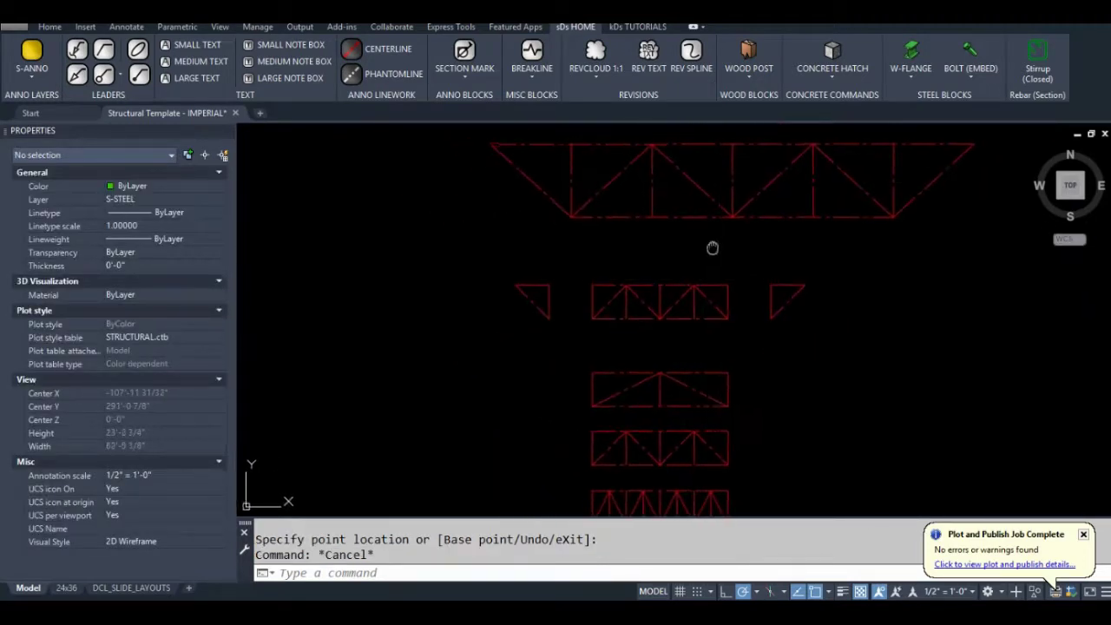
click(681, 289)
scroll(664, 318, up, 4)
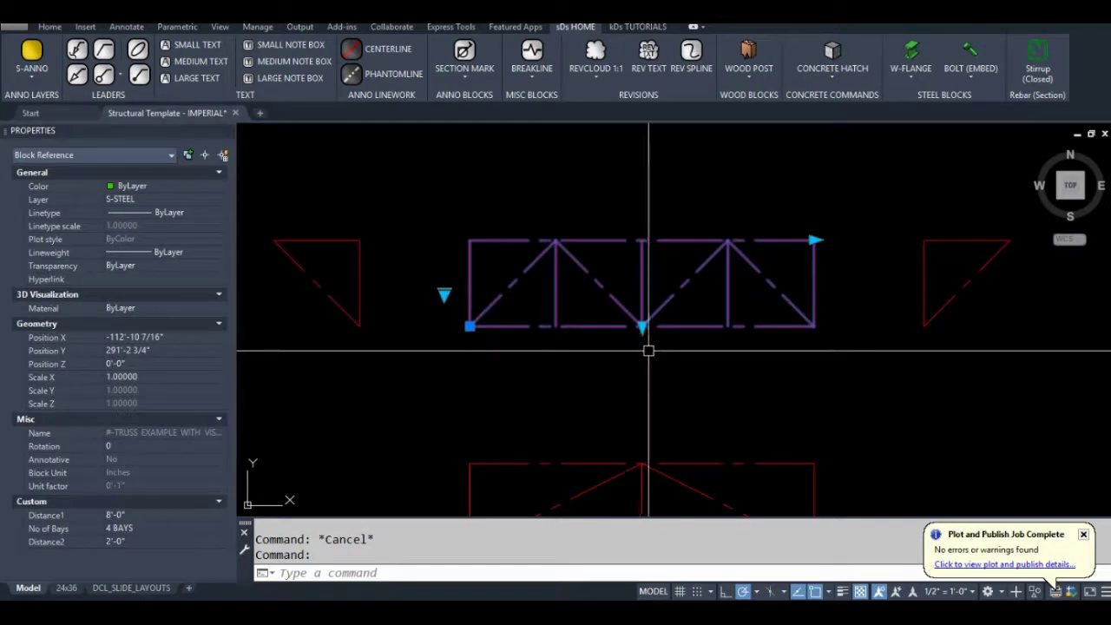
scroll(648, 351, down, 2)
click(521, 315)
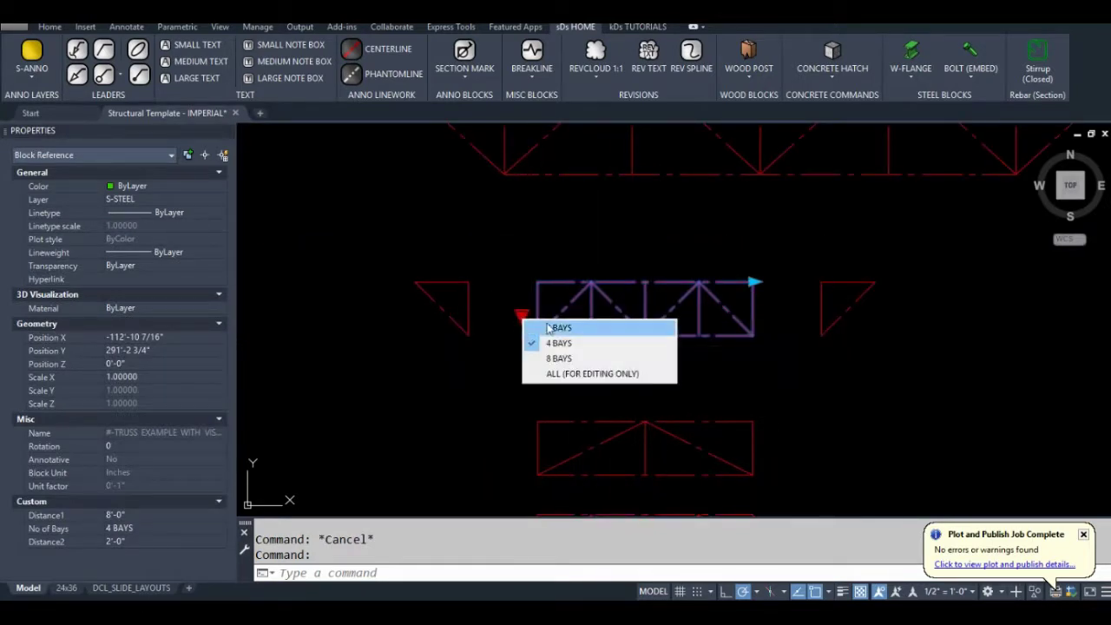
click(560, 333)
click(753, 281)
scroll(779, 296, down, 2)
key(Escape)
- Move the right triangular end piece farther right to clear space beside the truss block
middle_drag(825, 346, 784, 339)
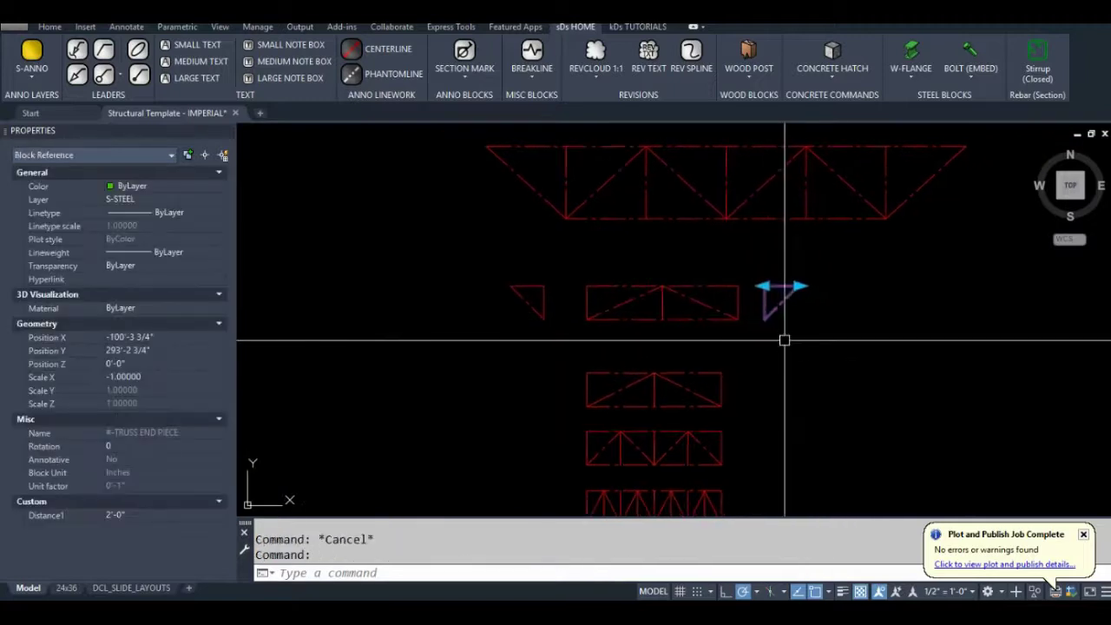
text(m)
key(space)
click(800, 339)
click(938, 338)
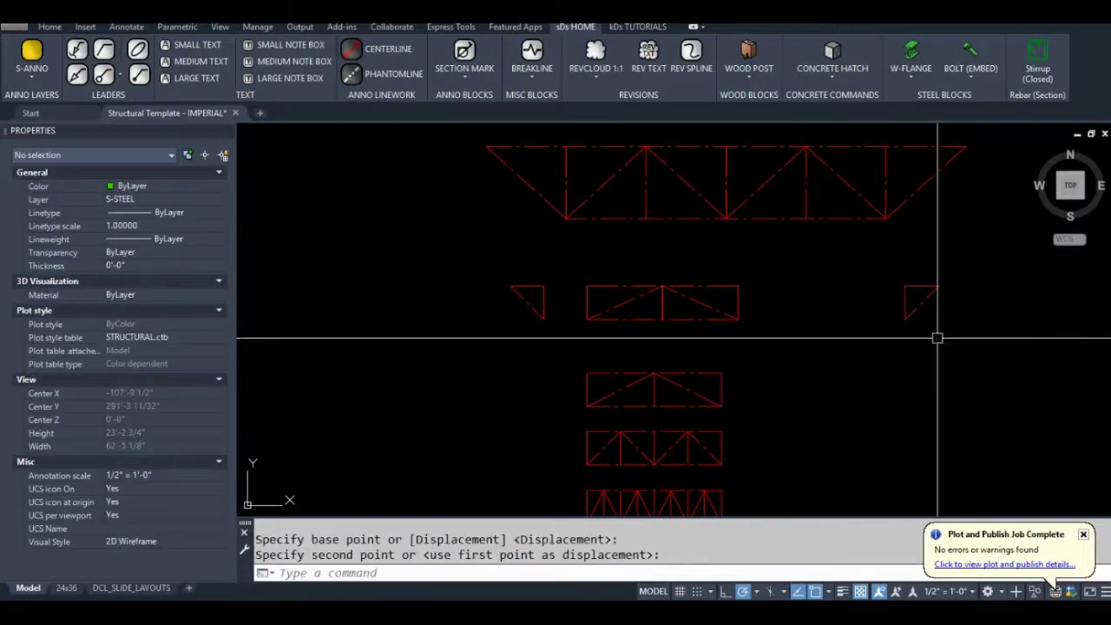
- Stretch the truss block between the end pieces to about 11'-1" long and switch it to 4 BAYS
click(728, 314)
click(731, 293)
click(742, 288)
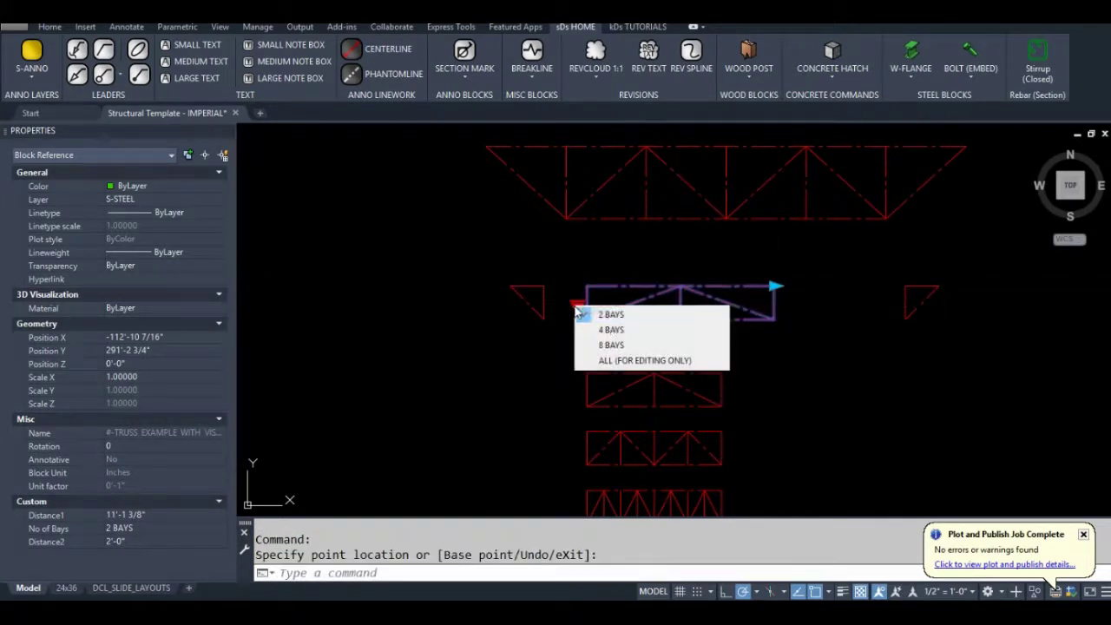
click(577, 306)
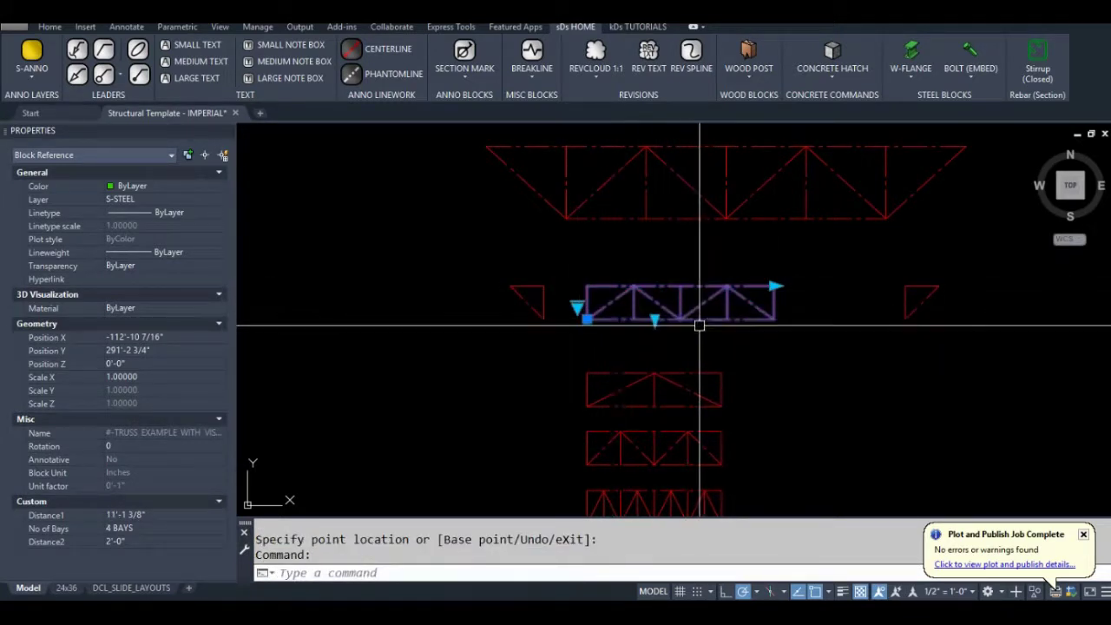
- Switch the truss block between the end pieces to 8 BAYS and stretch it to about 14'-9" long
click(774, 286)
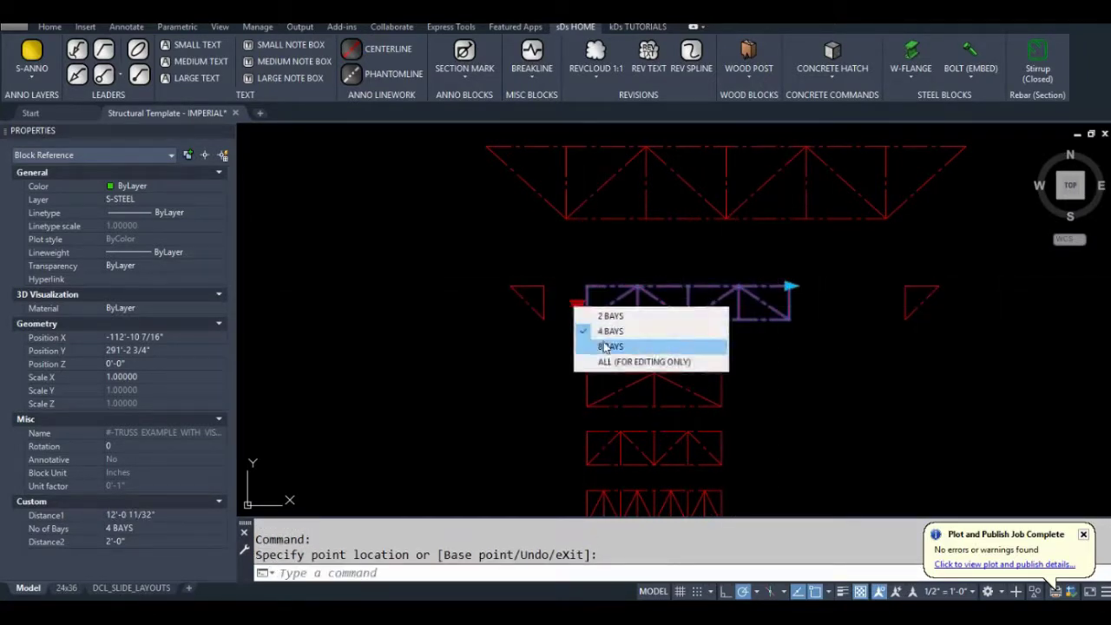
click(606, 348)
click(790, 286)
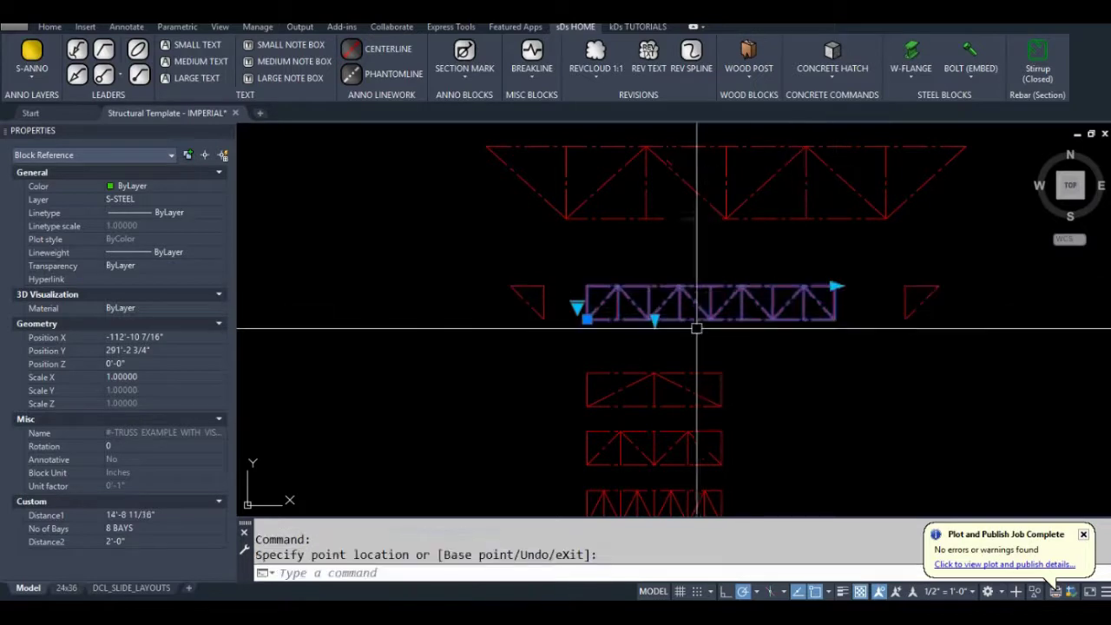
key(Escape)
key(Escape)
- Move the left end piece so its lower corner meets the truss block's lower-left corner
click(540, 314)
scroll(556, 300, up, 2)
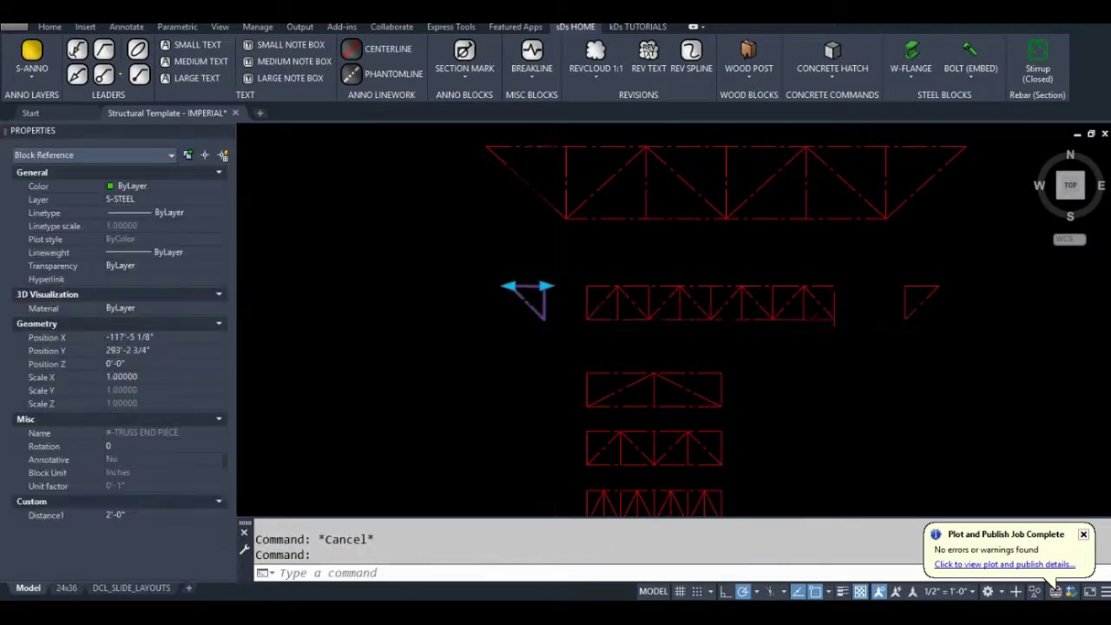
text(m)
key(Return)
click(535, 331)
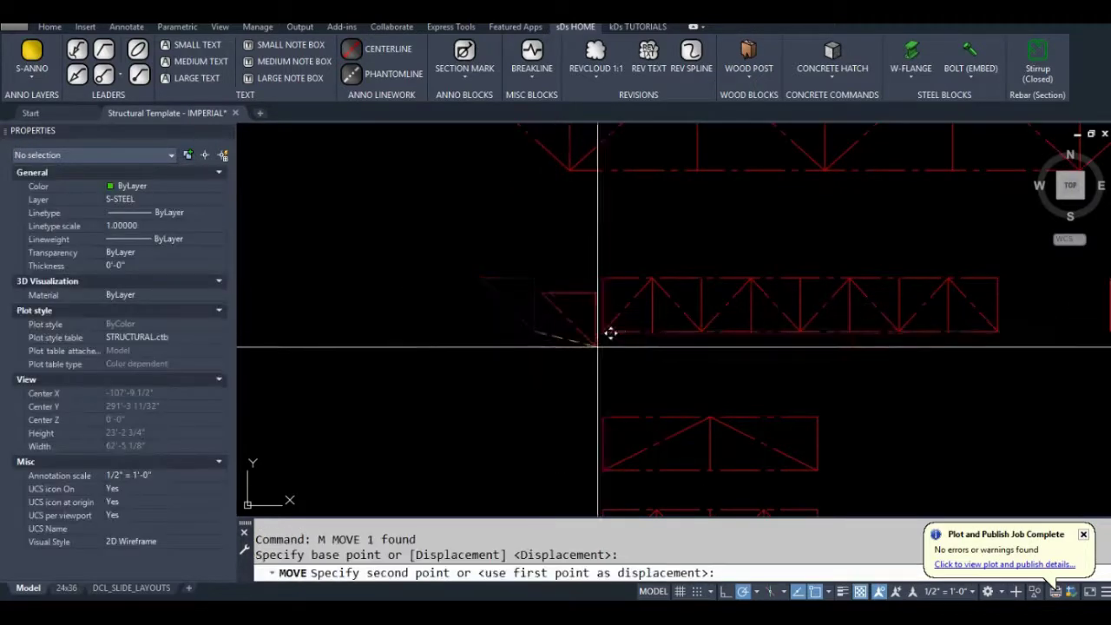
click(600, 330)
- Move the left end piece away from the truss block, back out to the left
click(585, 307)
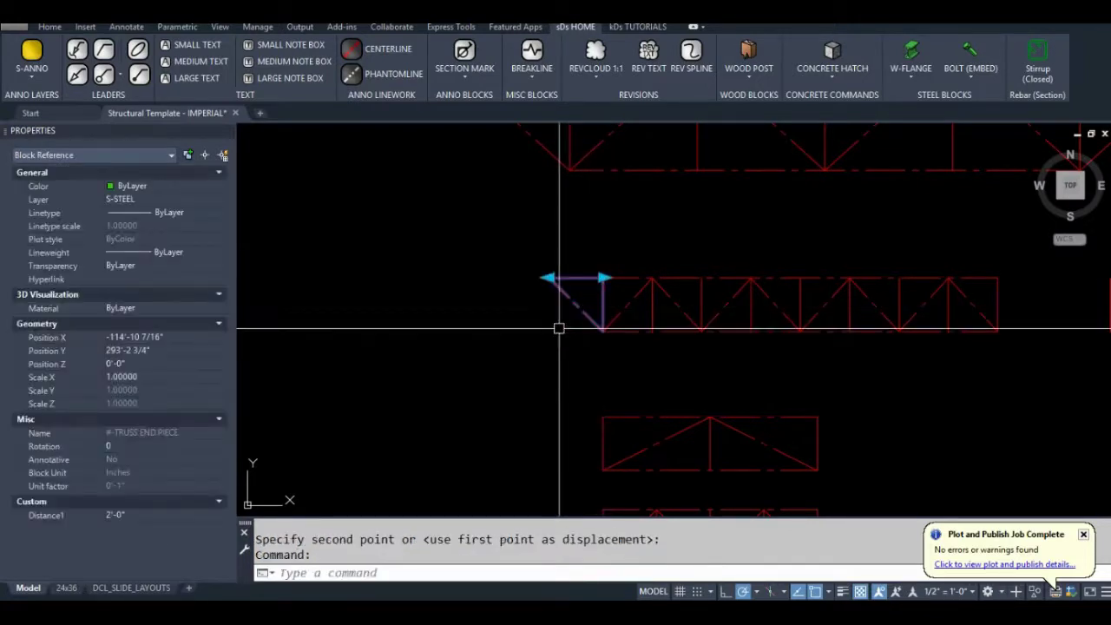
text(m)
key(Return)
click(556, 331)
click(462, 334)
scroll(519, 315, down, 2)
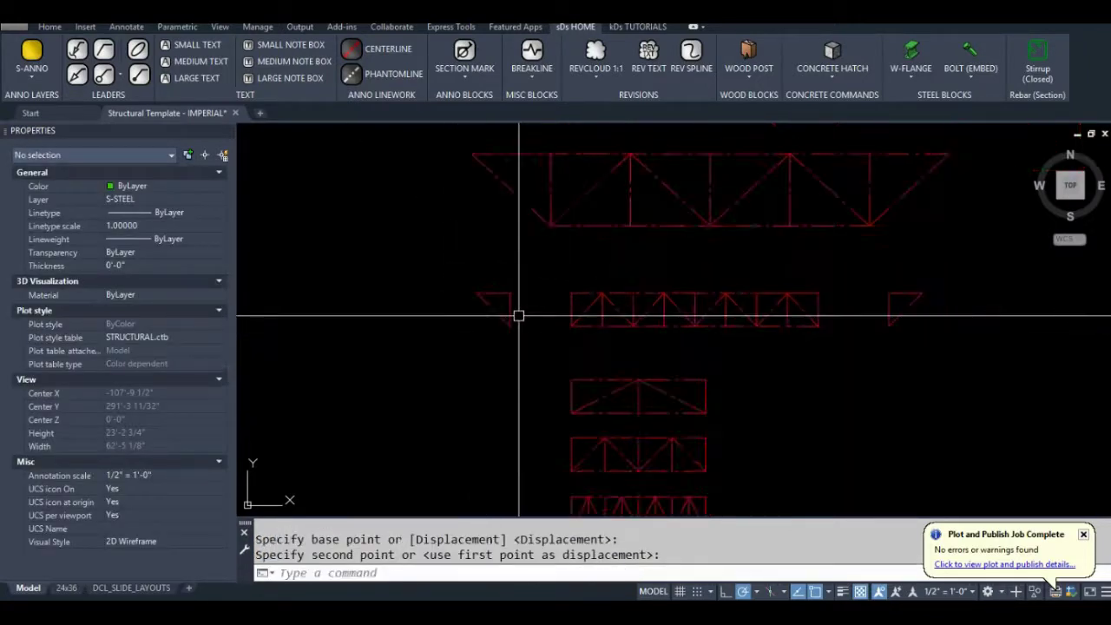
- Stretch the truss block between the end pieces to about 16'-5" long and switch it to 4 BAYS
click(690, 309)
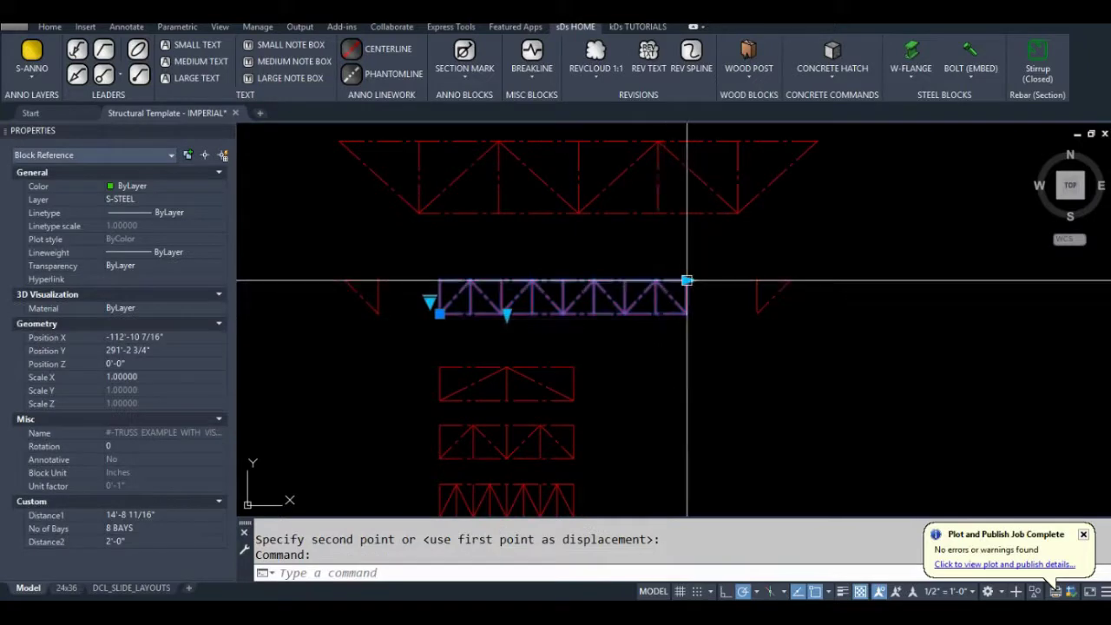
click(687, 280)
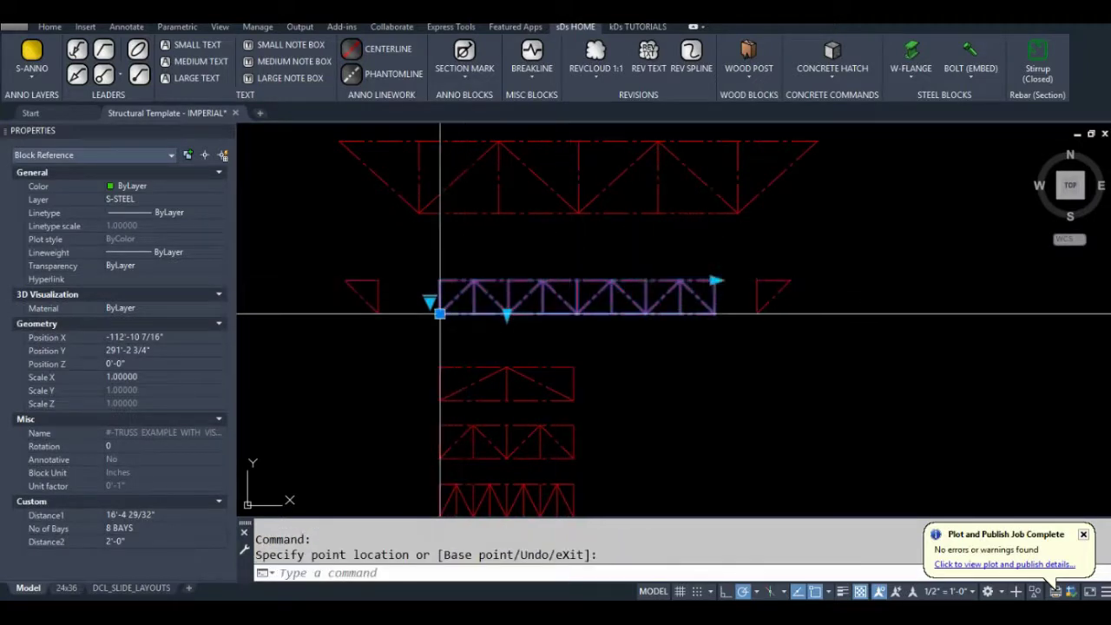
key(Escape)
key(Escape)
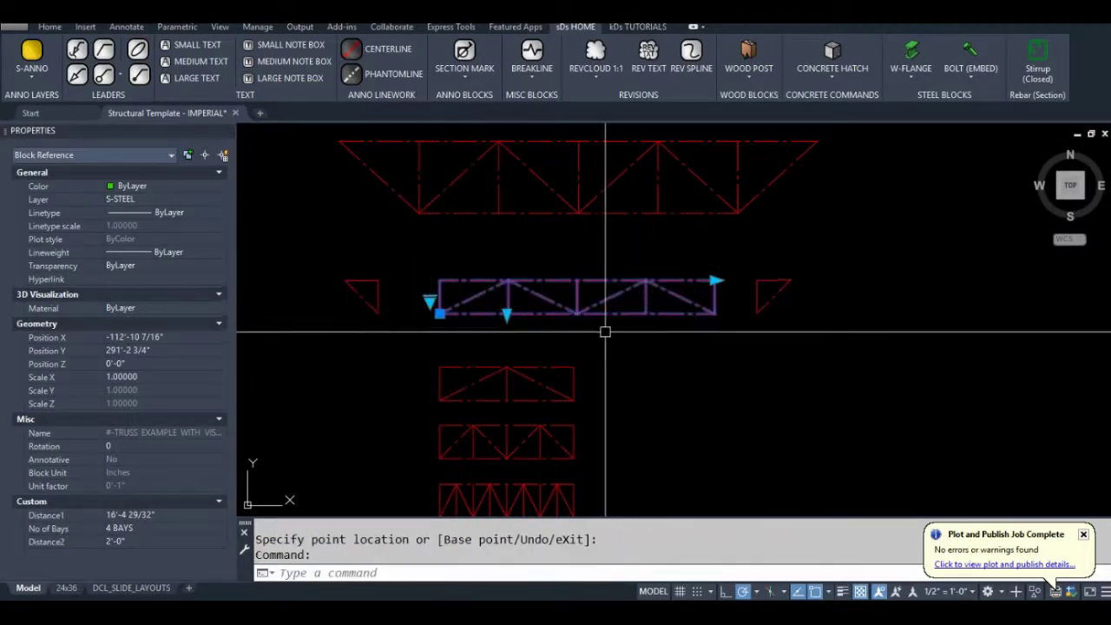
- Increase the depth of the truss block between the end pieces to about 3'-1"
click(595, 317)
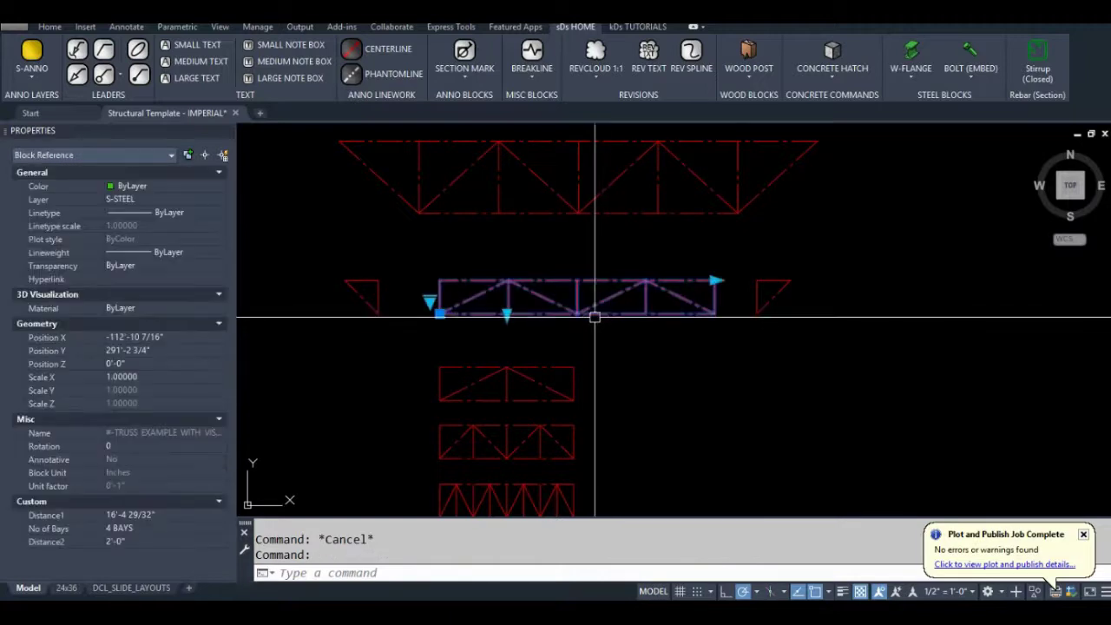
click(513, 316)
key(Escape)
key(Escape)
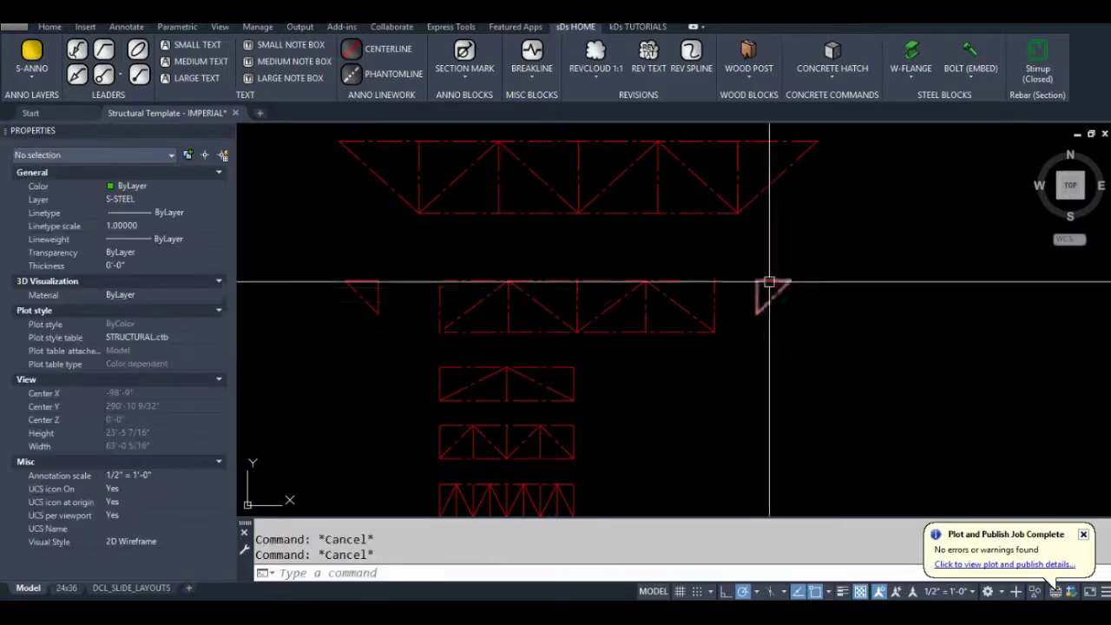
click(770, 283)
click(757, 315)
key(Escape)
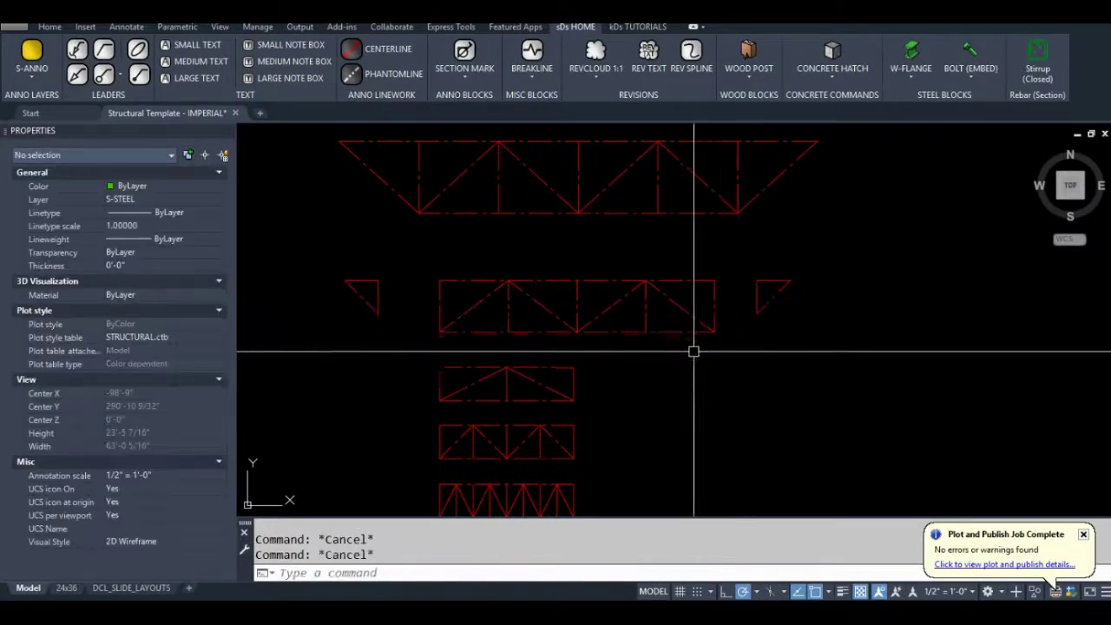
- Move the upper truss, the truss block below it and both end pieces up, away from the three lower trusses
scroll(698, 347, down, 2)
click(442, 351)
scroll(530, 303, down, 1)
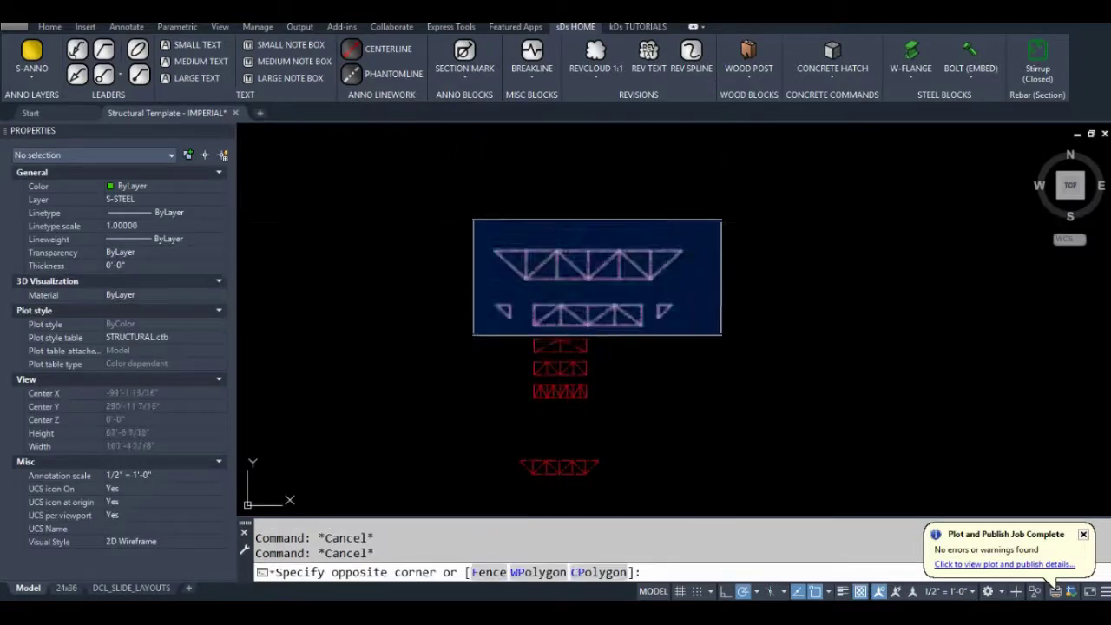
click(722, 220)
text(m)
key(space)
scroll(653, 332, up, 2)
click(648, 341)
click(625, 296)
- Switch the truss block between the end pieces to 8 BAYS and lengthen it past the right end piece
click(506, 260)
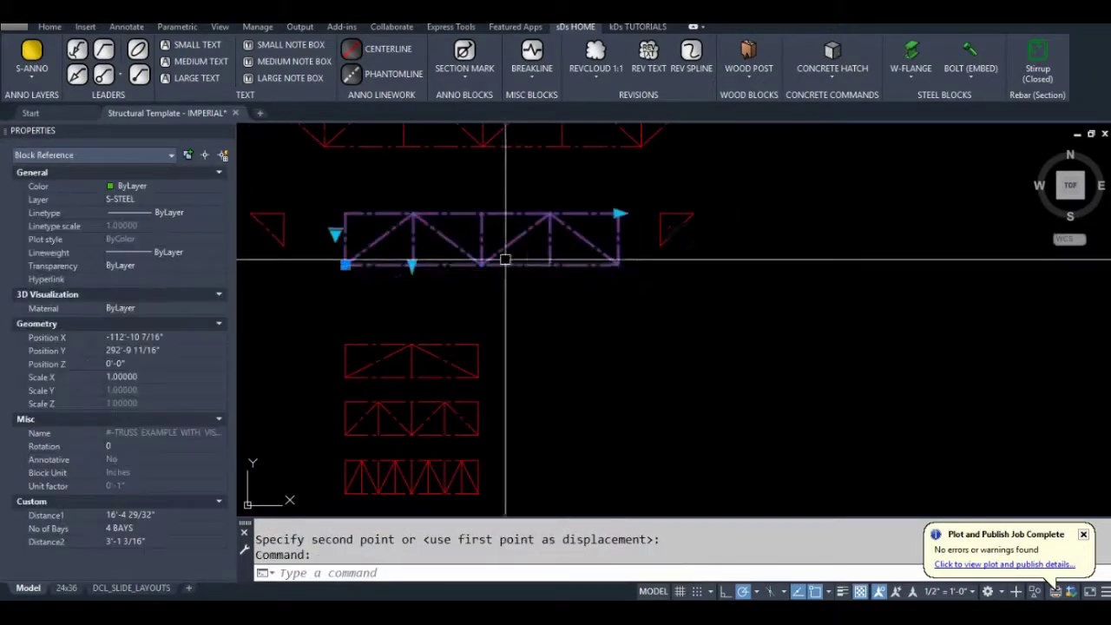
click(335, 234)
click(370, 272)
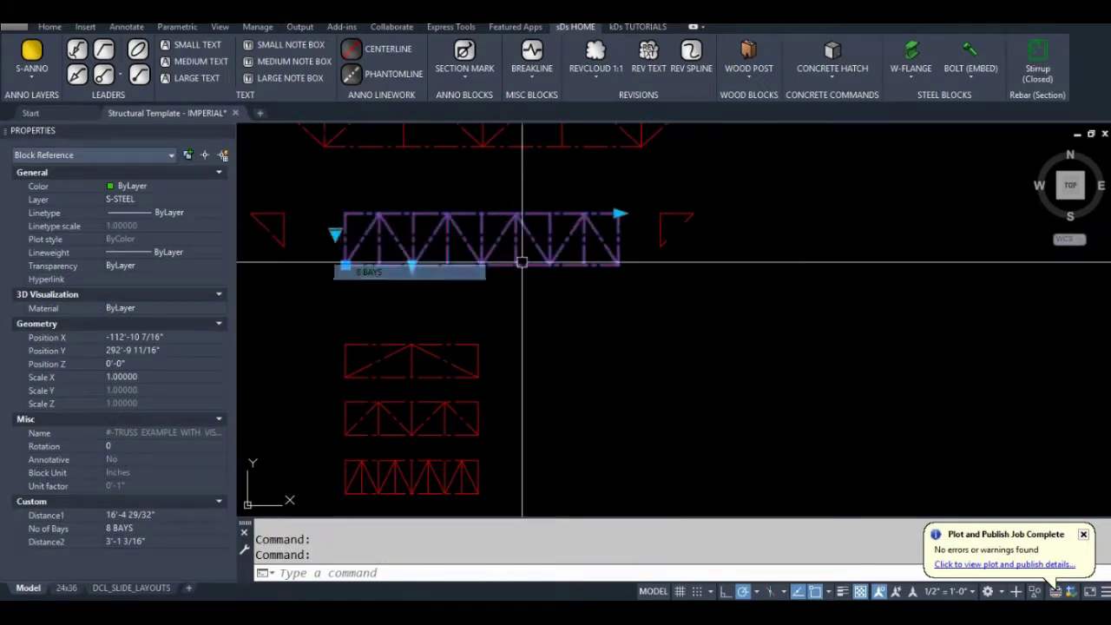
click(620, 213)
key(Escape)
key(Escape)
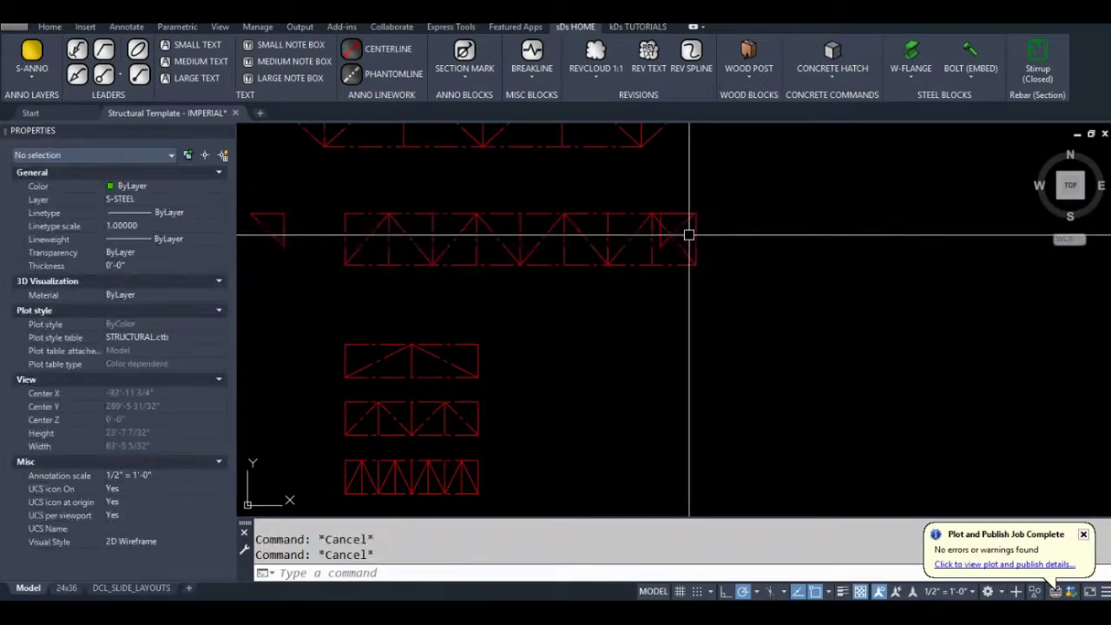
- Shorten the 8-bay truss block so it ends before the right end piece
click(682, 240)
click(697, 213)
click(609, 213)
middle_drag(593, 317, 630, 261)
key(Escape)
key(Escape)
click(486, 290)
scroll(578, 272, down, 2)
middle_drag(591, 307, 597, 273)
key(Escape)
key(Escape)
- Move the bottommost truss, drawn with plain lines, slightly up and to the right
middle_drag(568, 350, 582, 307)
middle_drag(464, 400, 478, 349)
click(464, 331)
click(595, 373)
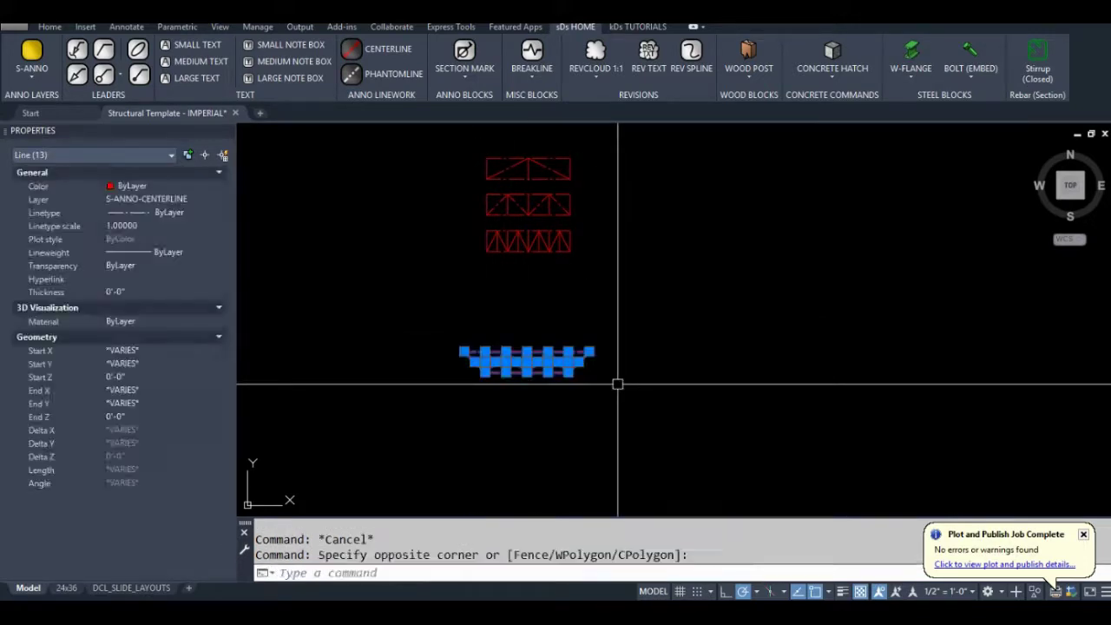
text(m)
key(Return)
click(541, 420)
middle_drag(543, 357, 558, 426)
- Select the uppermost truss block to examine its length and depth grips, and clear the selection
scroll(570, 405, down, 1)
middle_drag(555, 211, 555, 252)
click(554, 253)
click(533, 232)
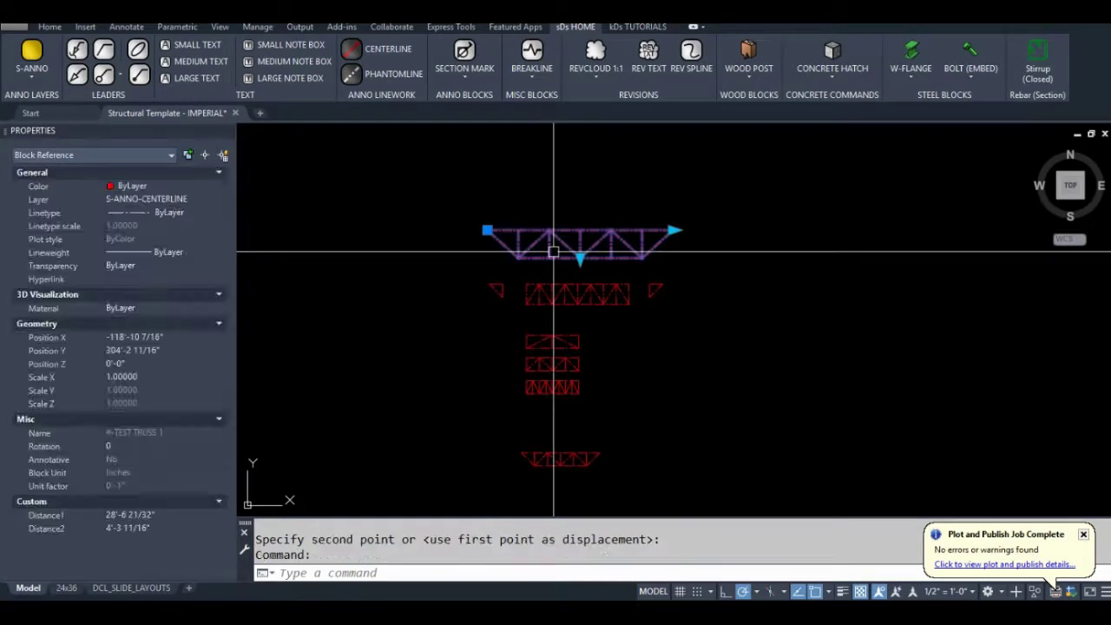
click(714, 230)
key(Escape)
key(Escape)
key(Escape)
middle_drag(664, 400, 642, 252)
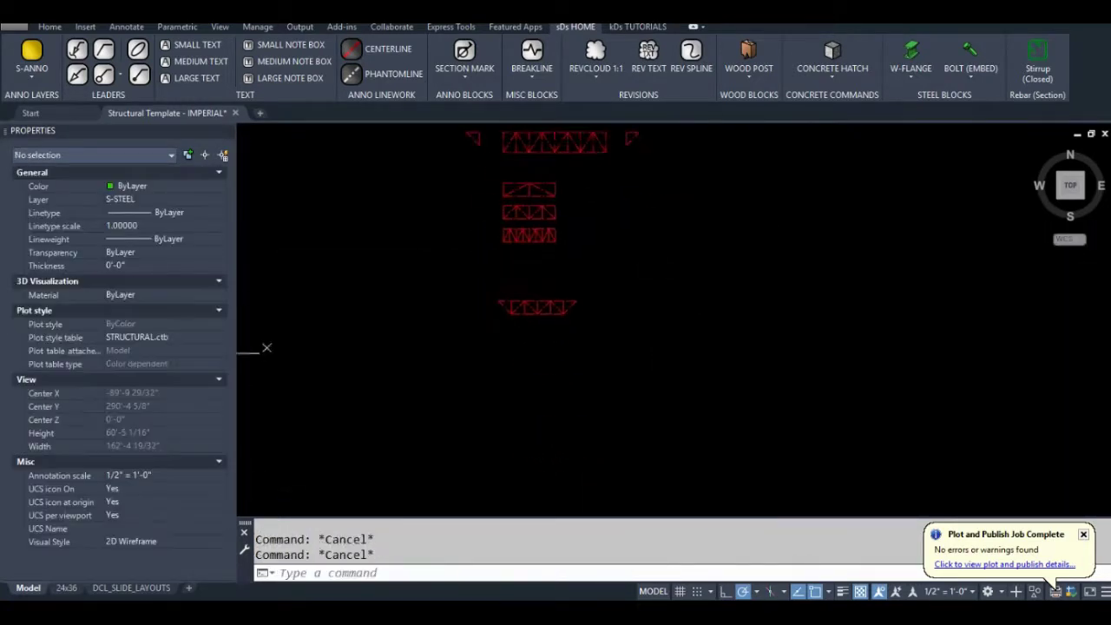
scroll(496, 321, up, 3)
middle_drag(486, 287, 487, 320)
click(447, 258)
click(850, 379)
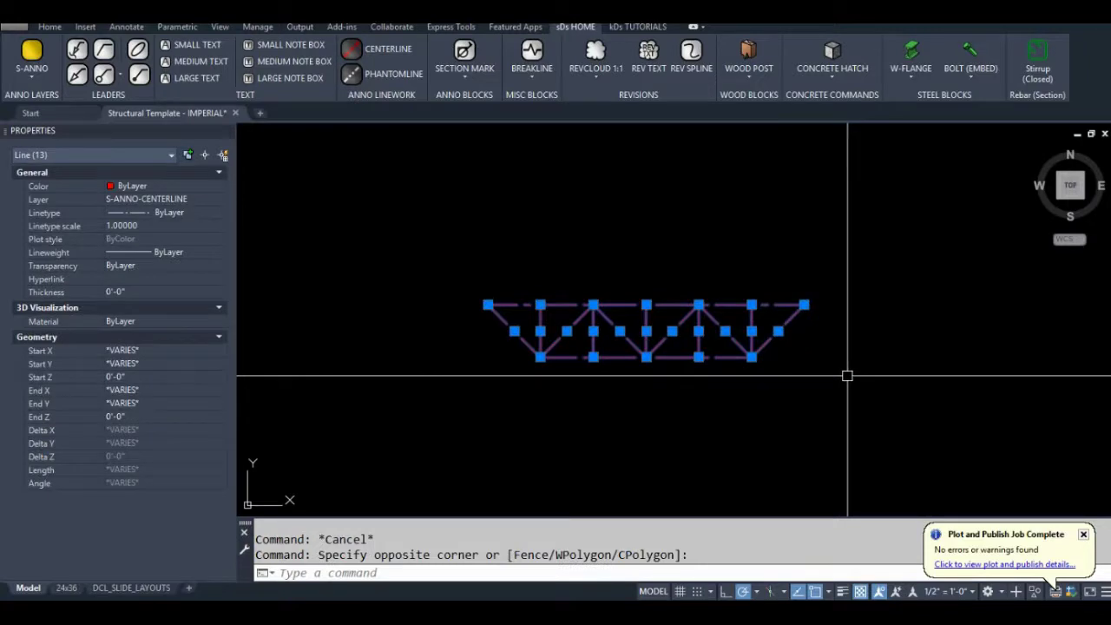
key(Escape)
- Convert the plain-line truss to a block named #-TRUSS TUTORIAL with its upper left end as base point, and open it for block editing
click(457, 268)
click(835, 369)
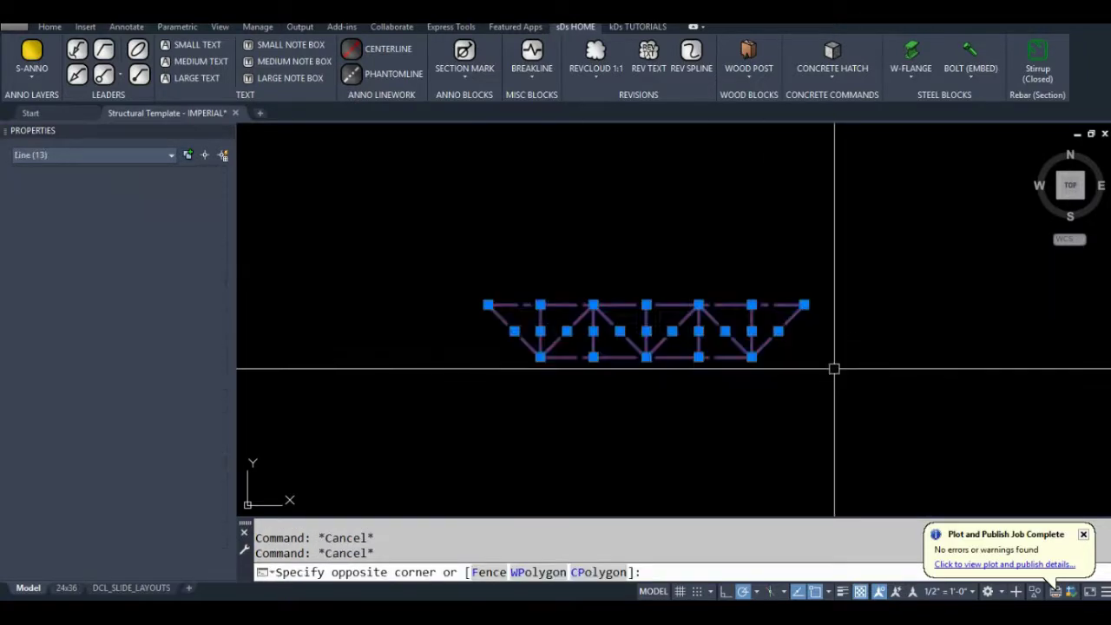
text(b)
key(Return)
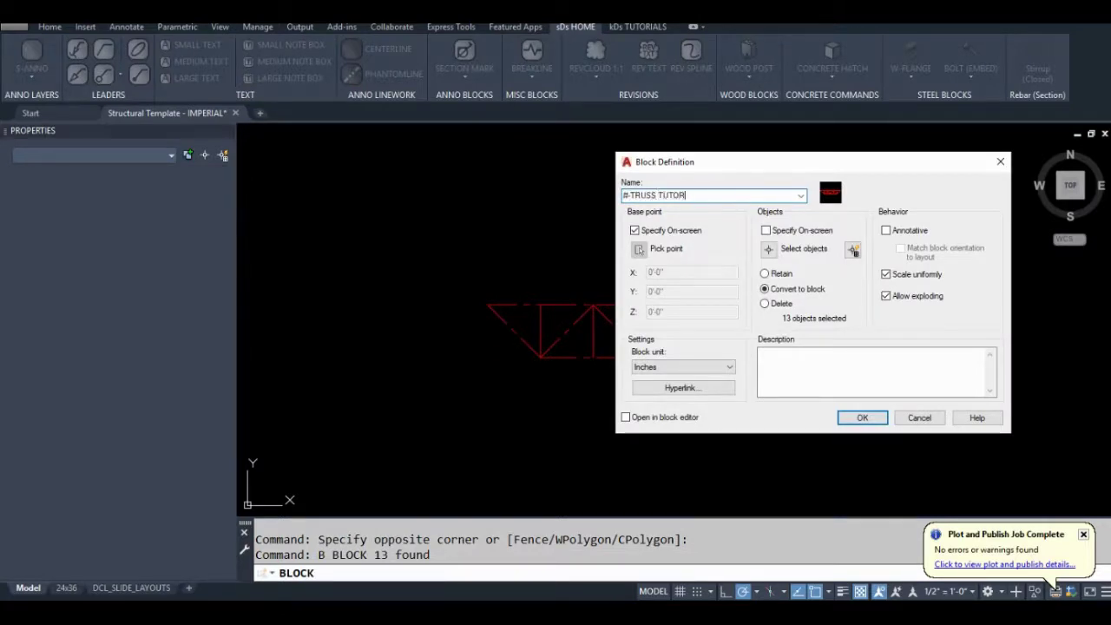
click(863, 418)
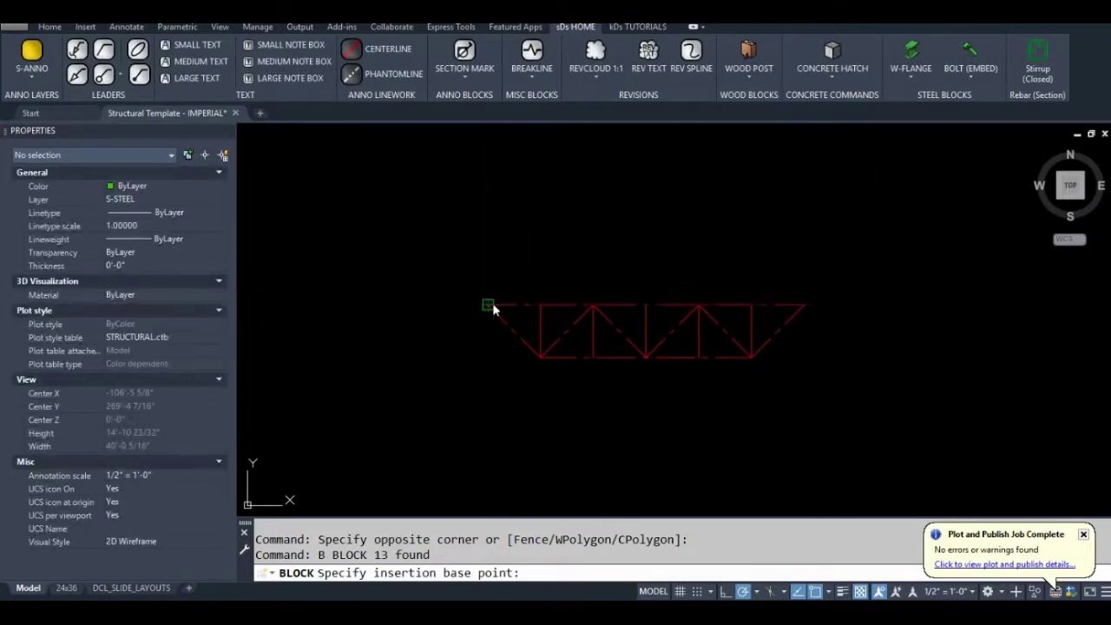
click(490, 305)
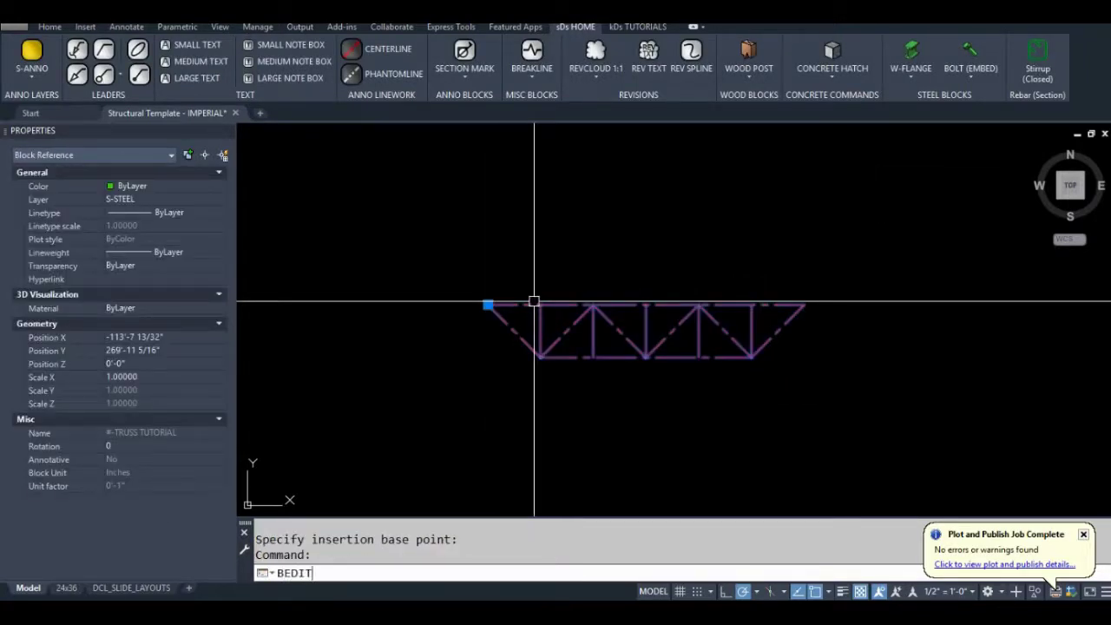
key(Return)
click(549, 403)
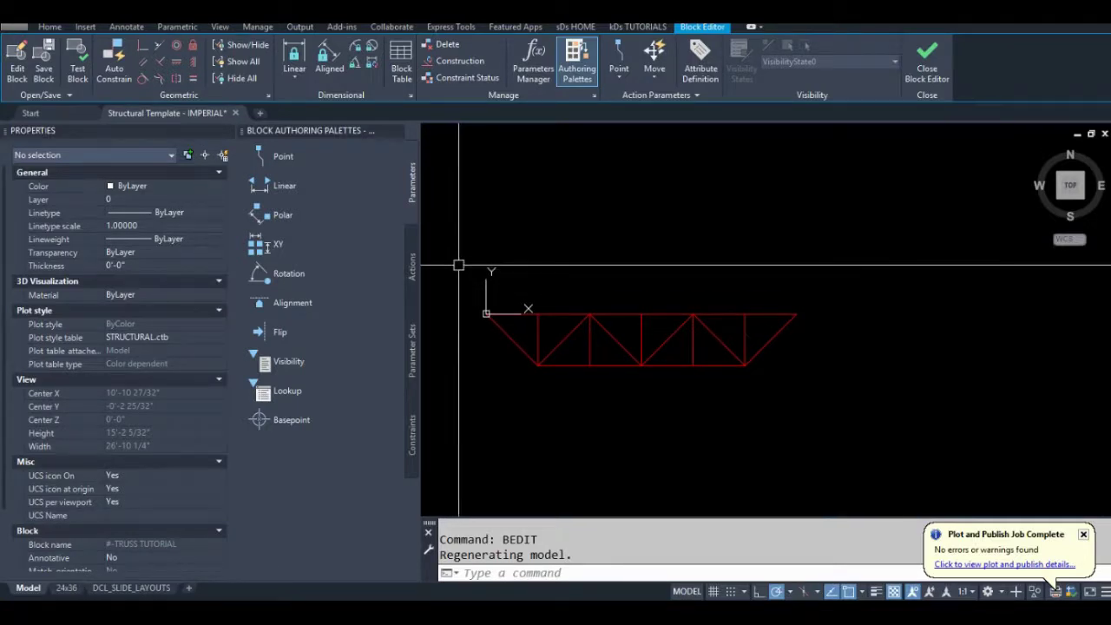
click(284, 187)
click(486, 313)
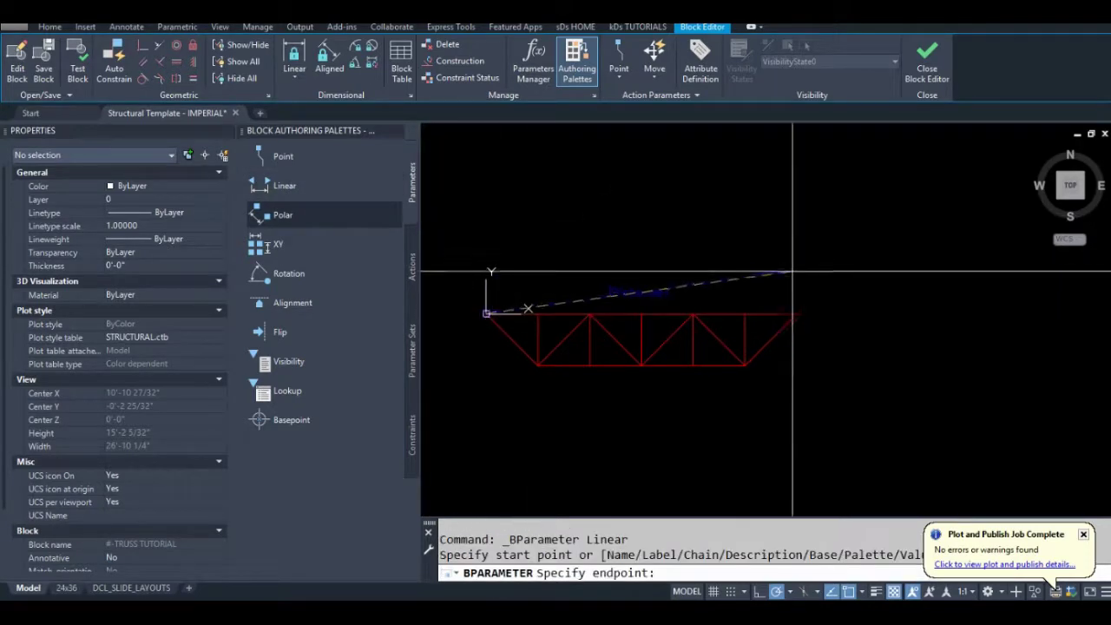
click(797, 314)
click(784, 258)
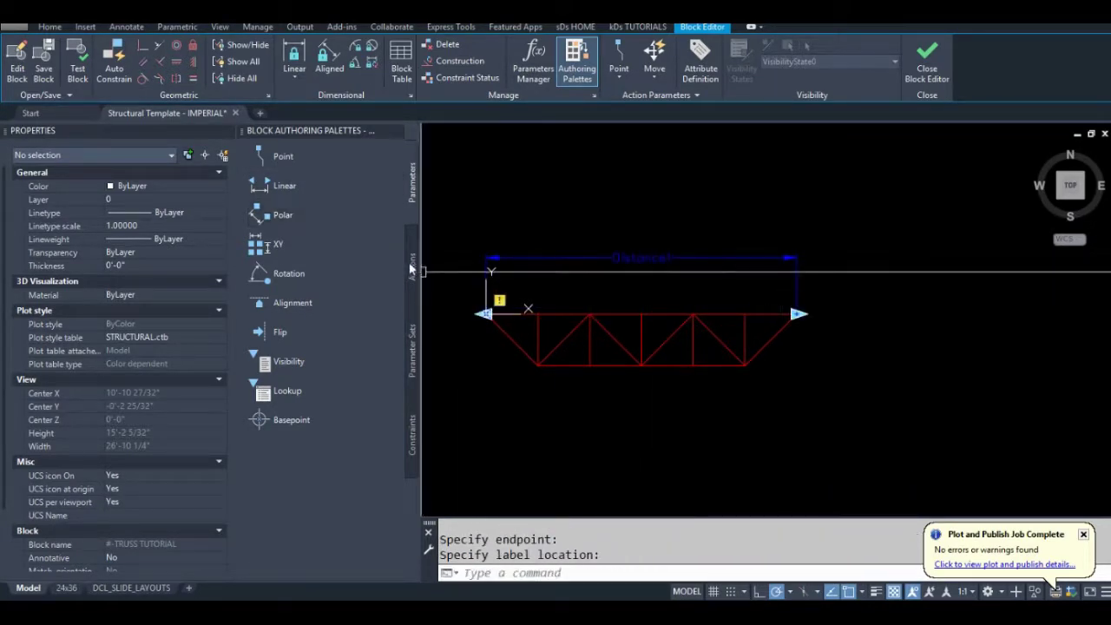
click(413, 267)
click(692, 203)
click(635, 275)
text(e)
key(Return)
- Add a Linear Stretch parameter set from the top chord's left end to its right end, with the label above the truss
click(412, 329)
click(412, 328)
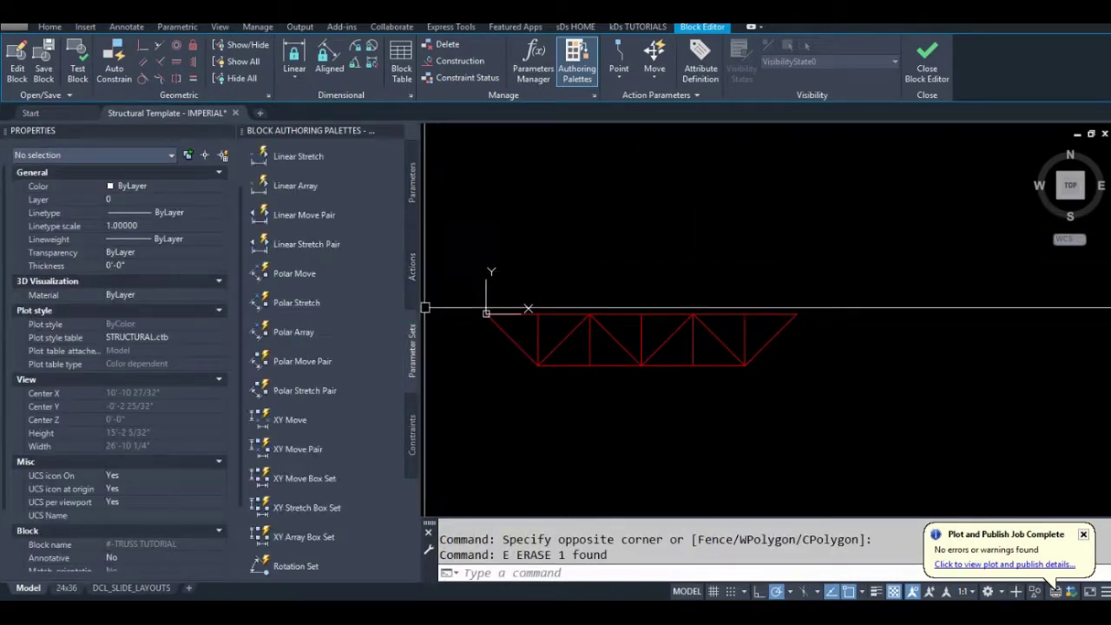
click(294, 155)
click(486, 313)
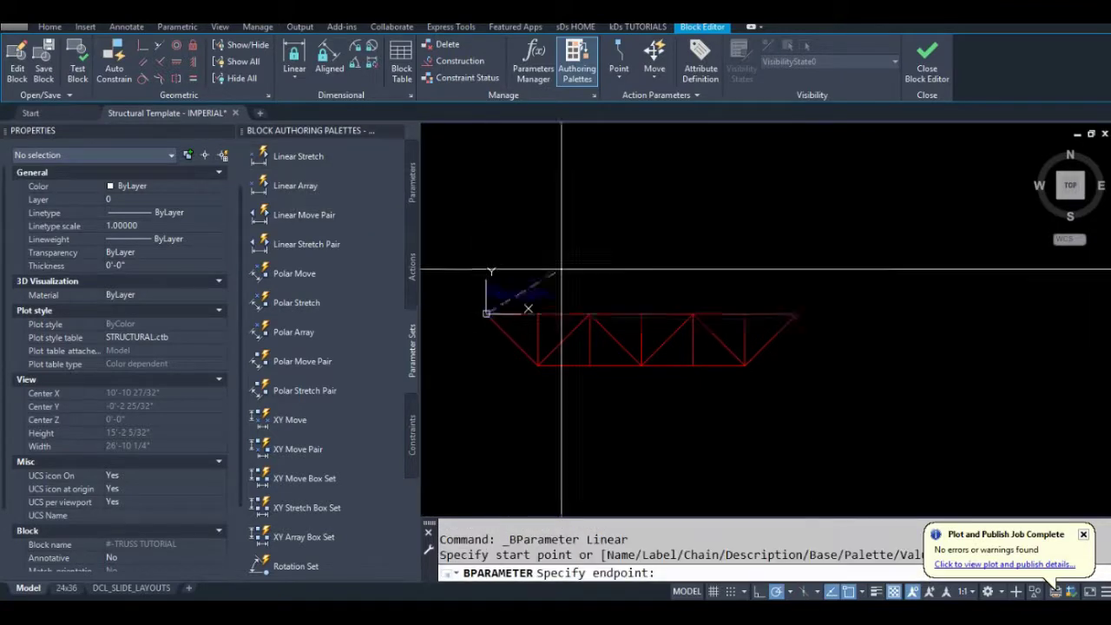
click(797, 314)
click(785, 230)
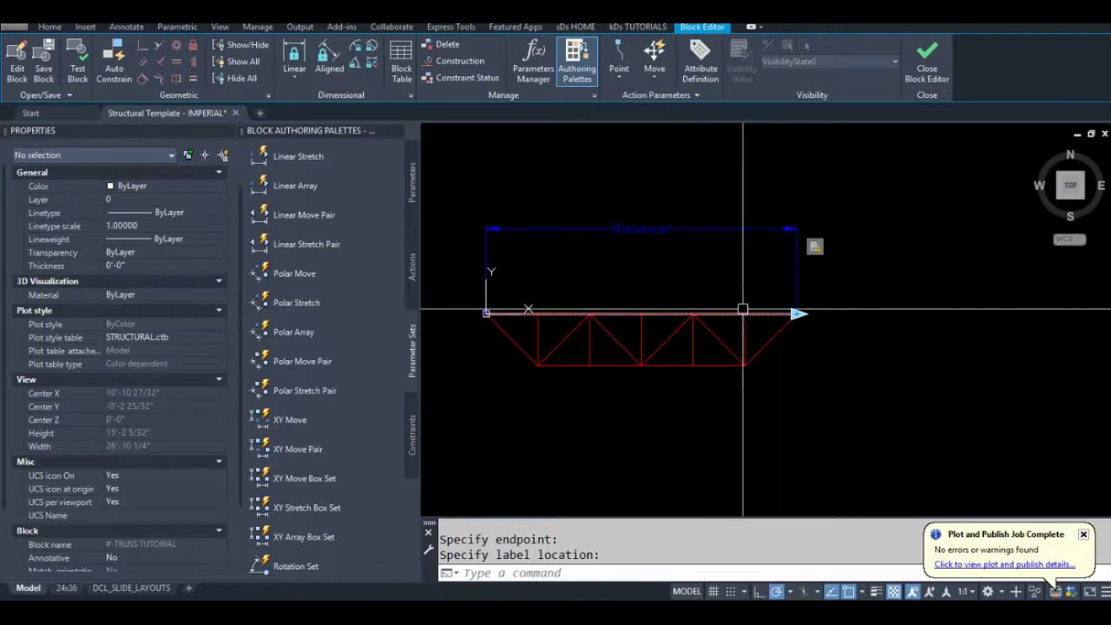
- Examine the linear parameter over the truss and its attached stretch action
middle_drag(607, 290, 658, 281)
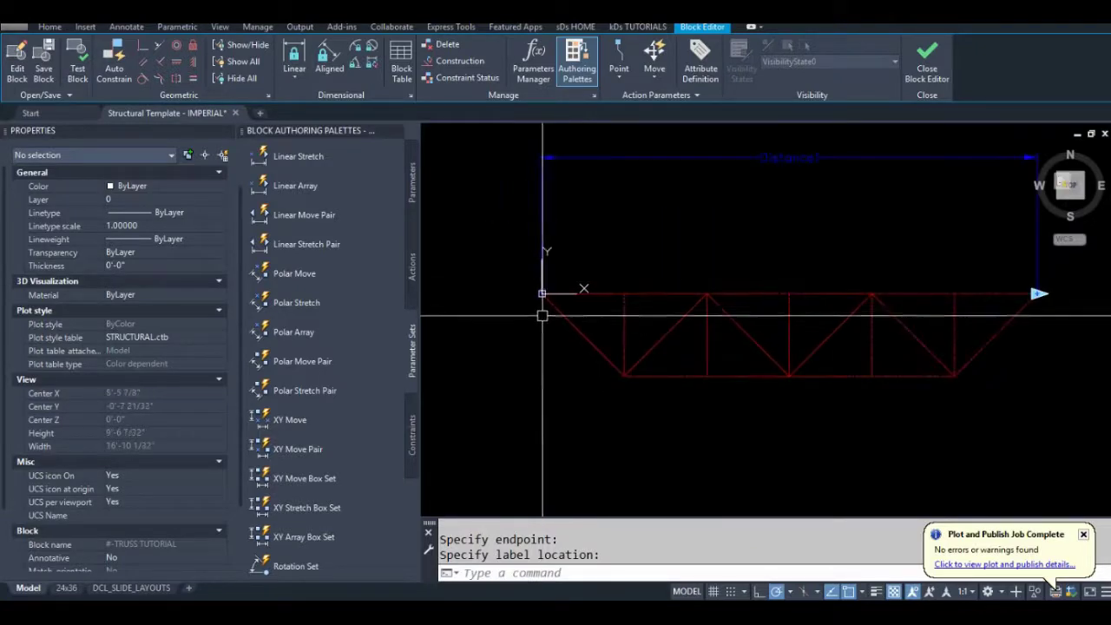
scroll(949, 304, up, 2)
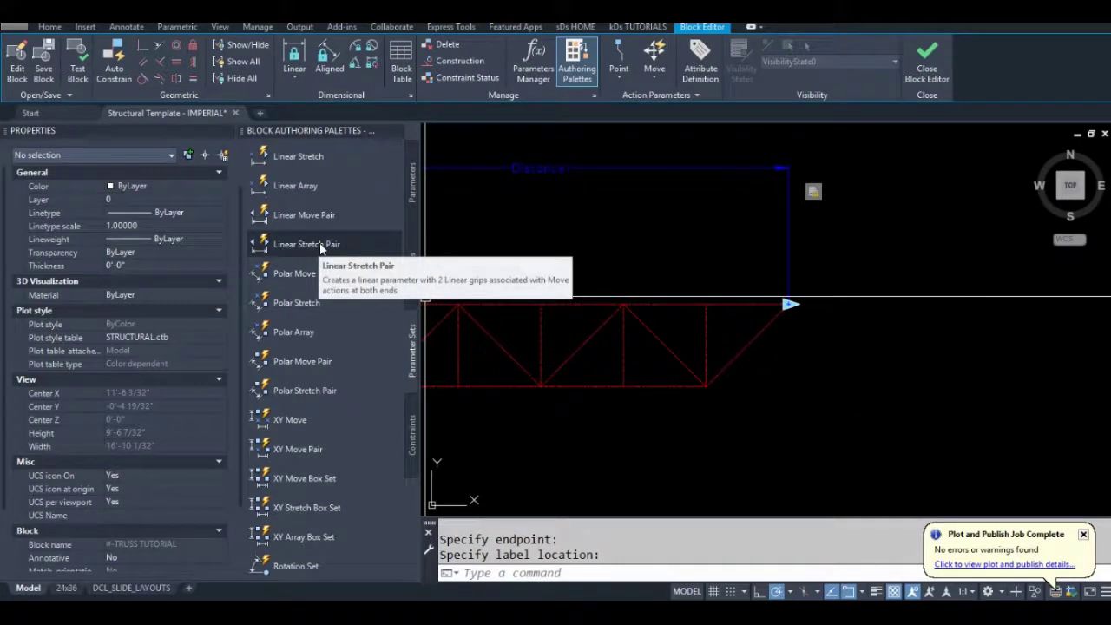
mouse_move(532, 231)
middle_down()
mouse_move(593, 258)
mouse_move(645, 260)
middle_up()
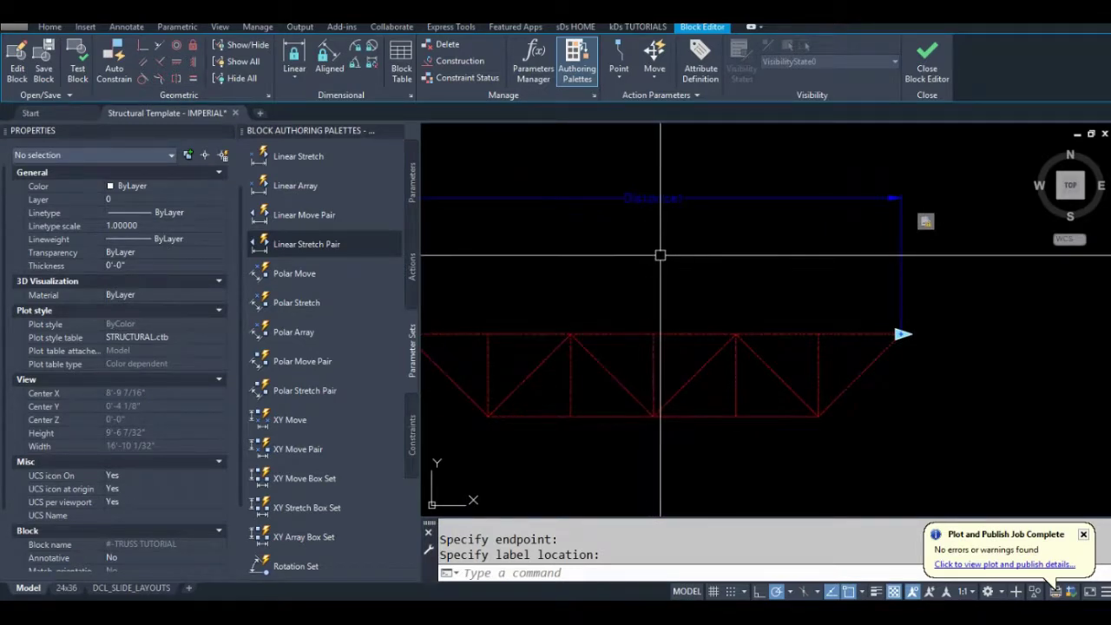
scroll(647, 260, down, 2)
scroll(645, 276, up, 2)
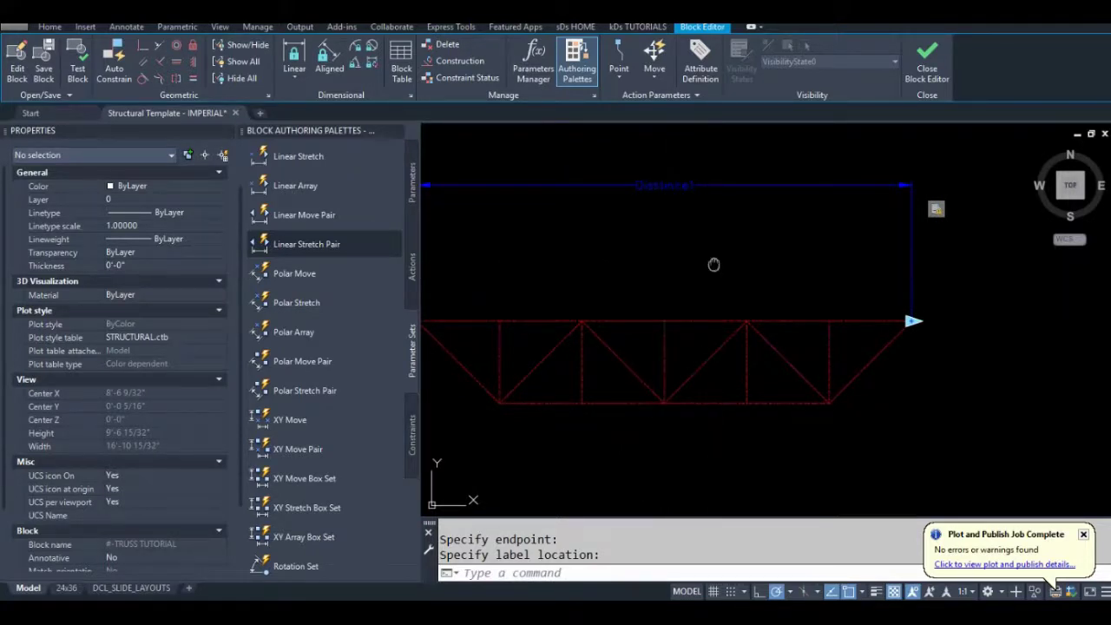
mouse_move(712, 266)
middle_down()
mouse_move(676, 251)
mouse_move(683, 287)
mouse_move(680, 261)
middle_up()
mouse_move(837, 249)
middle_down()
mouse_move(714, 269)
mouse_move(768, 246)
middle_up()
click(772, 231)
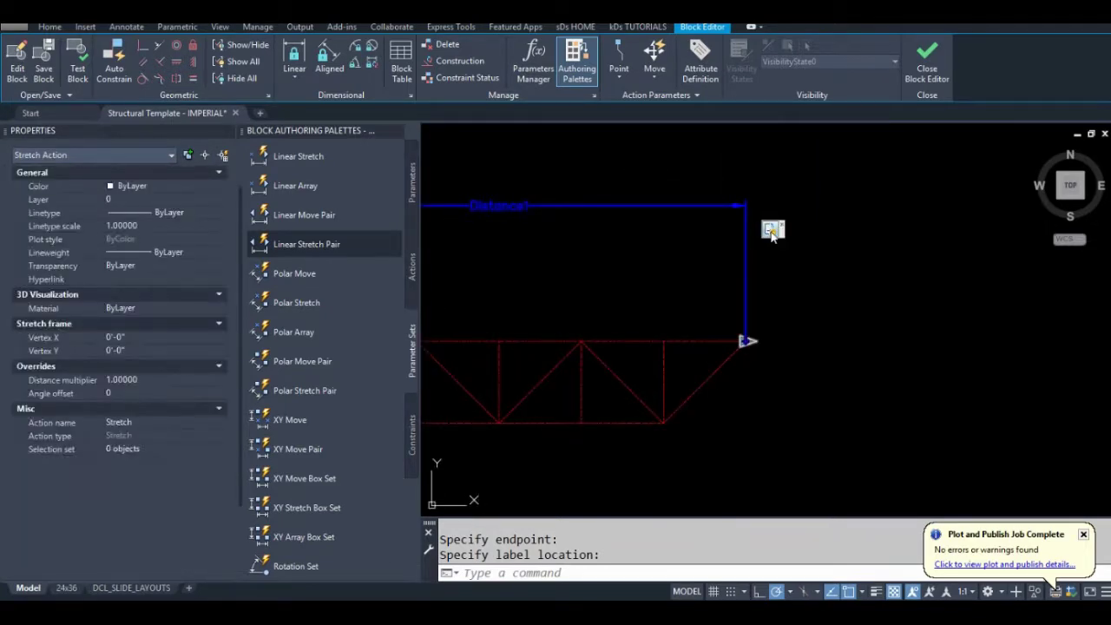
key(Escape)
key(Escape)
click(771, 229)
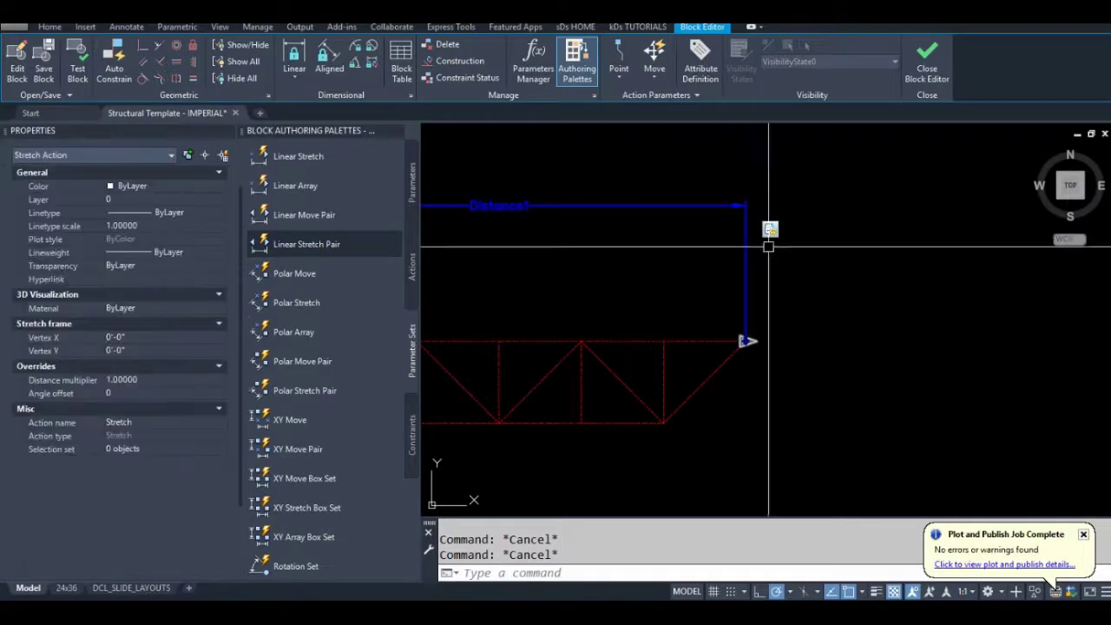
middle_drag(757, 255, 867, 243)
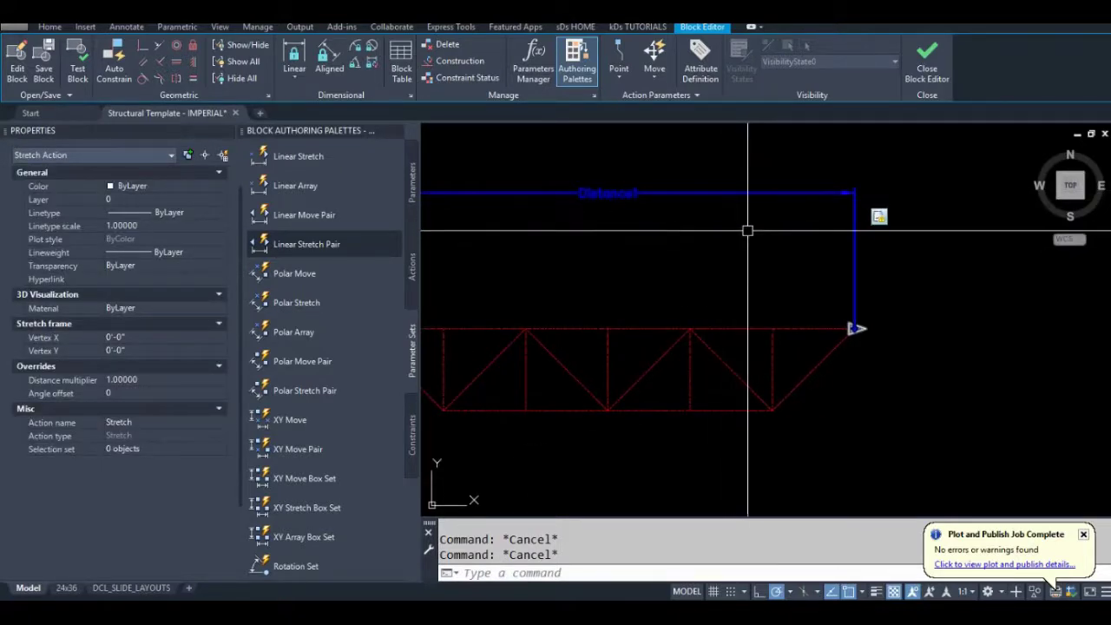
key(Escape)
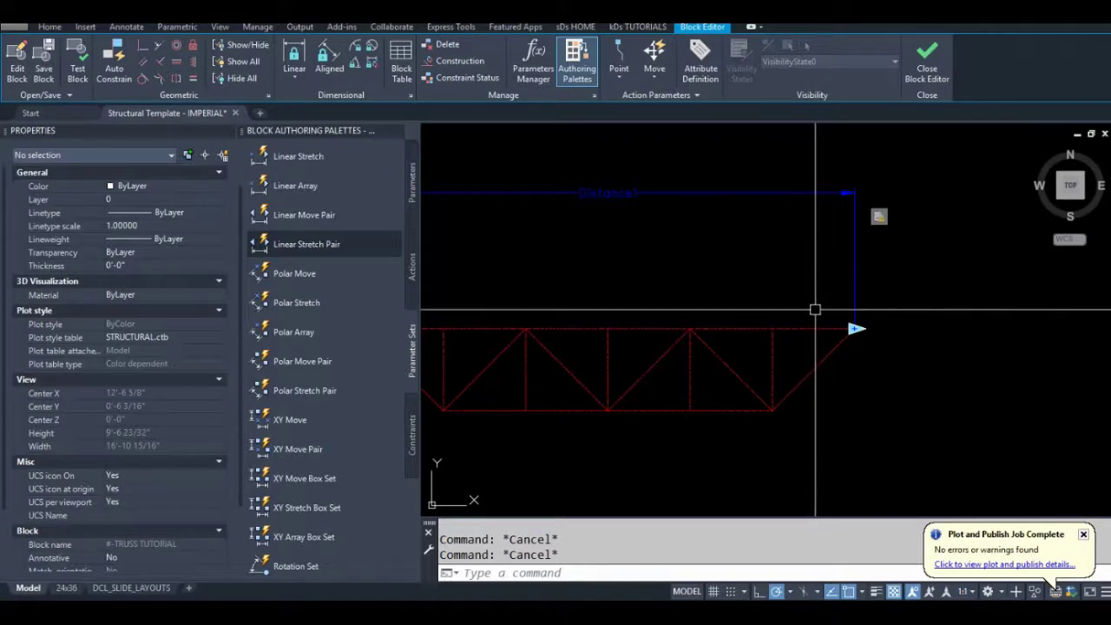
- Highlight the rightmost, second-from-right and middle verticals of the truss one at a time, clearing each selection
middle_drag(829, 313, 921, 285)
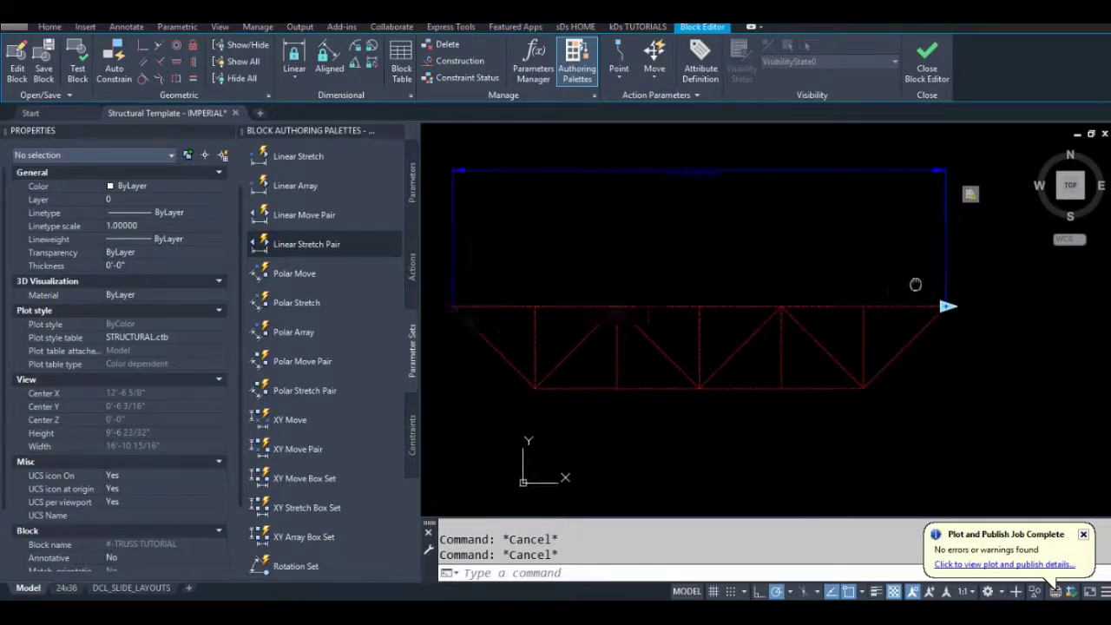
click(863, 261)
click(893, 393)
key(Escape)
click(770, 251)
click(806, 398)
key(Escape)
click(684, 266)
click(715, 413)
key(Escape)
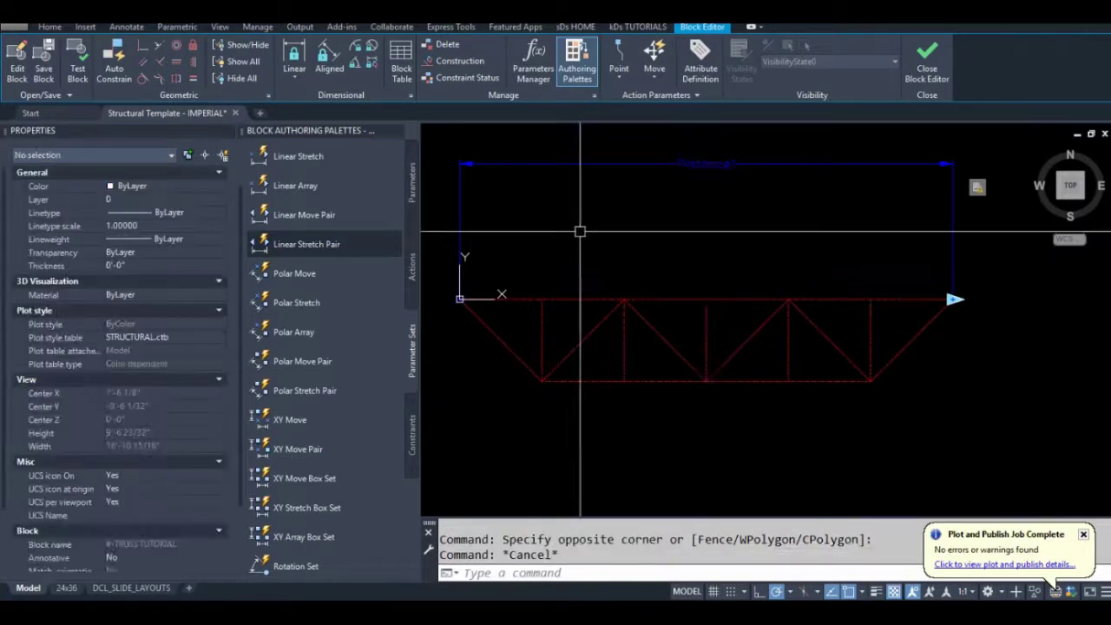
- Give the stretch action a new selection set framing the truss's upper right end, with the top chord and right end diagonal as stretched objects
middle_drag(732, 271, 565, 293)
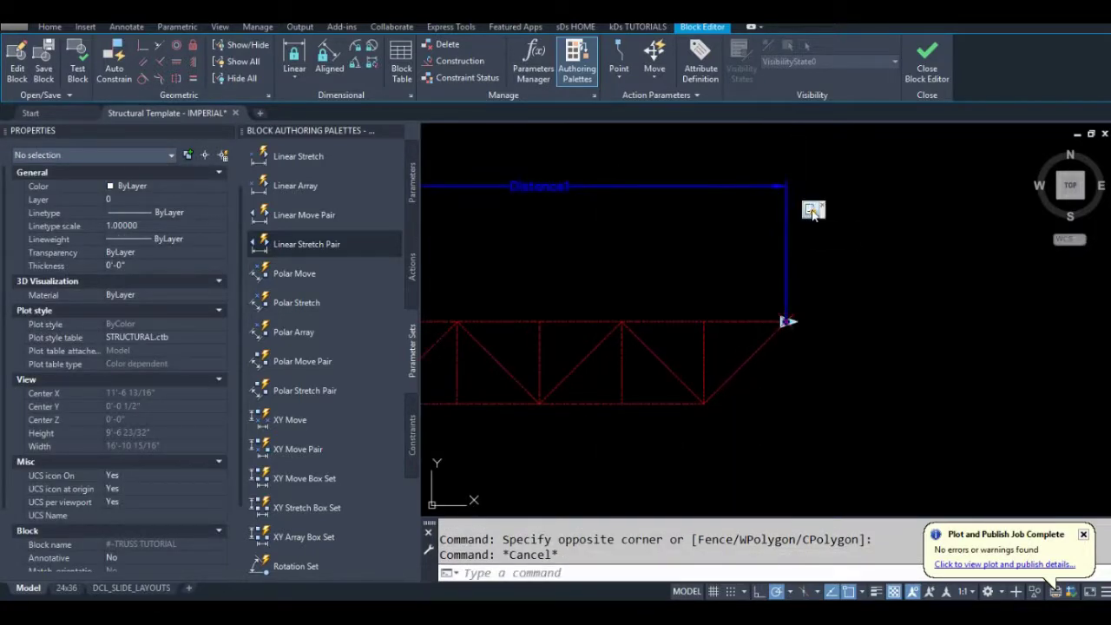
click(812, 212)
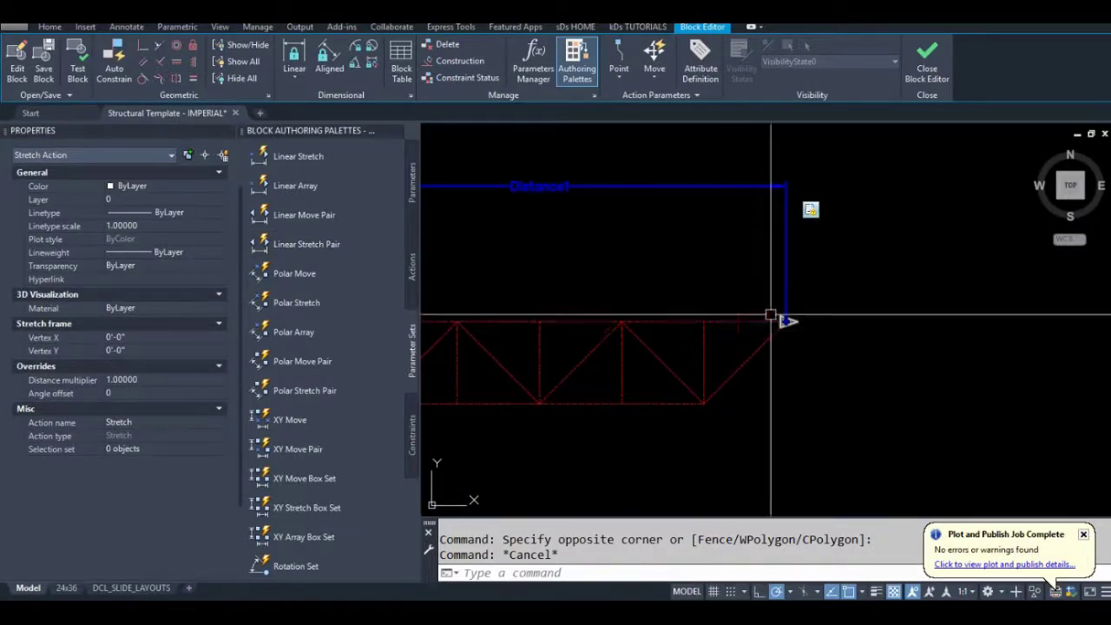
key(Escape)
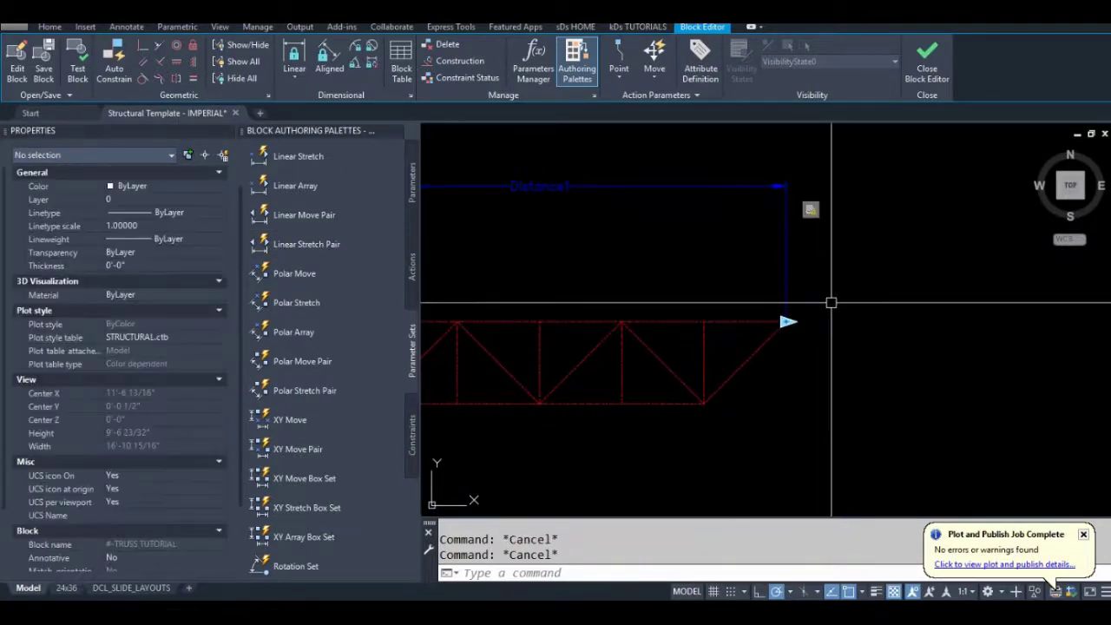
right_click(811, 211)
mouse_move(851, 244)
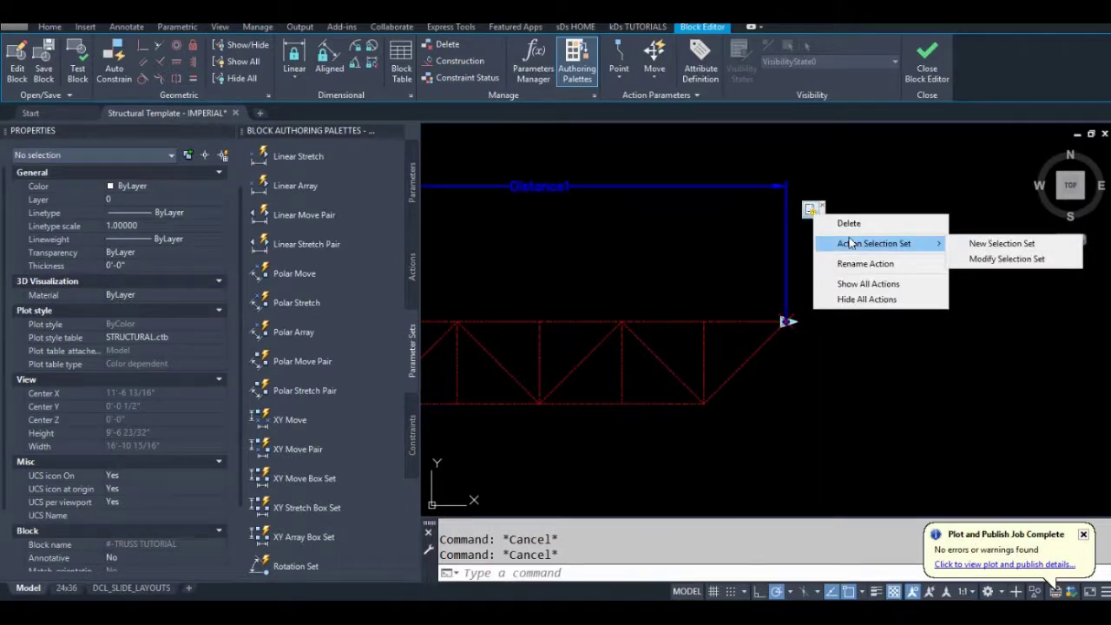
click(974, 249)
click(818, 297)
click(764, 330)
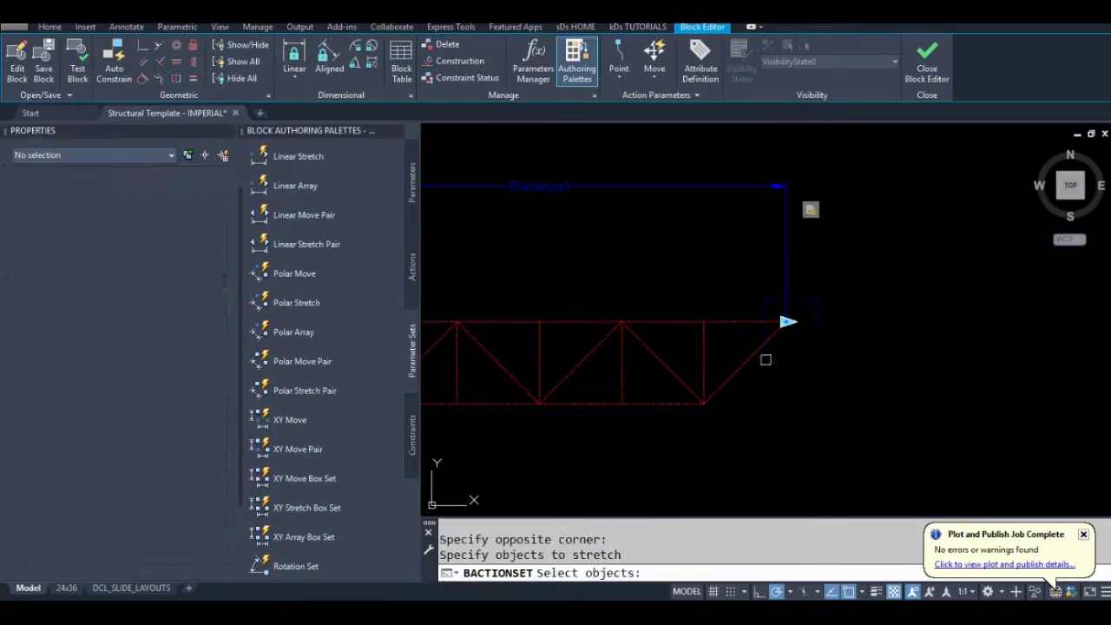
scroll(767, 339, up, 2)
click(757, 323)
click(766, 312)
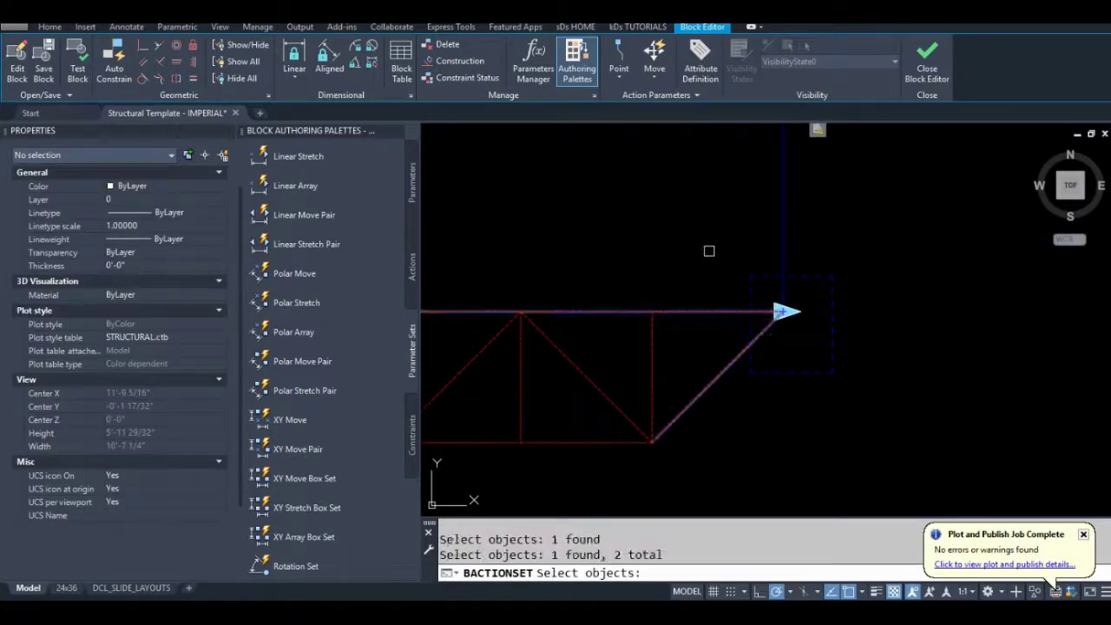
key(Return)
- Switch to Calculator, divide 1 by 6 for the bay fraction, and return to the block being edited
scroll(745, 242, down, 3)
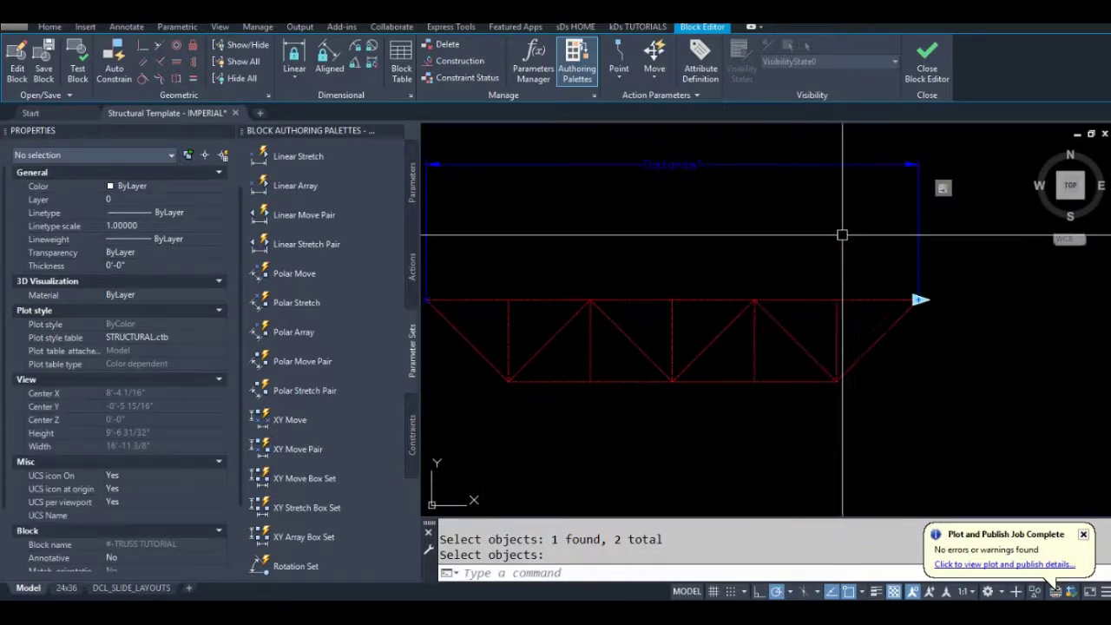
scroll(839, 231, down, 2)
click(337, 612)
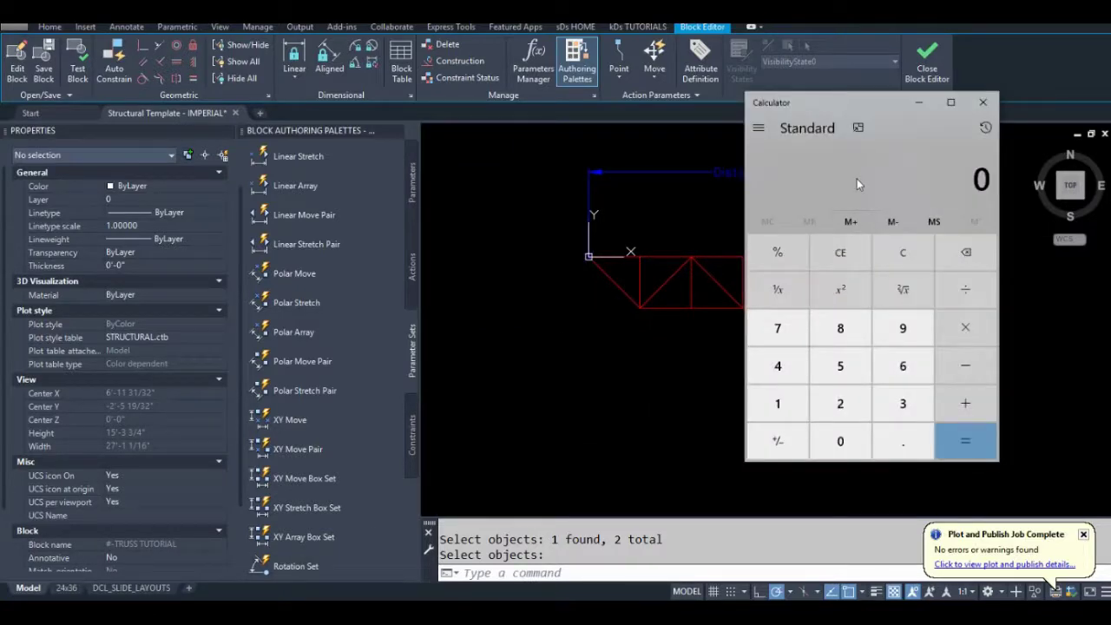
text(1/6)
key(Return)
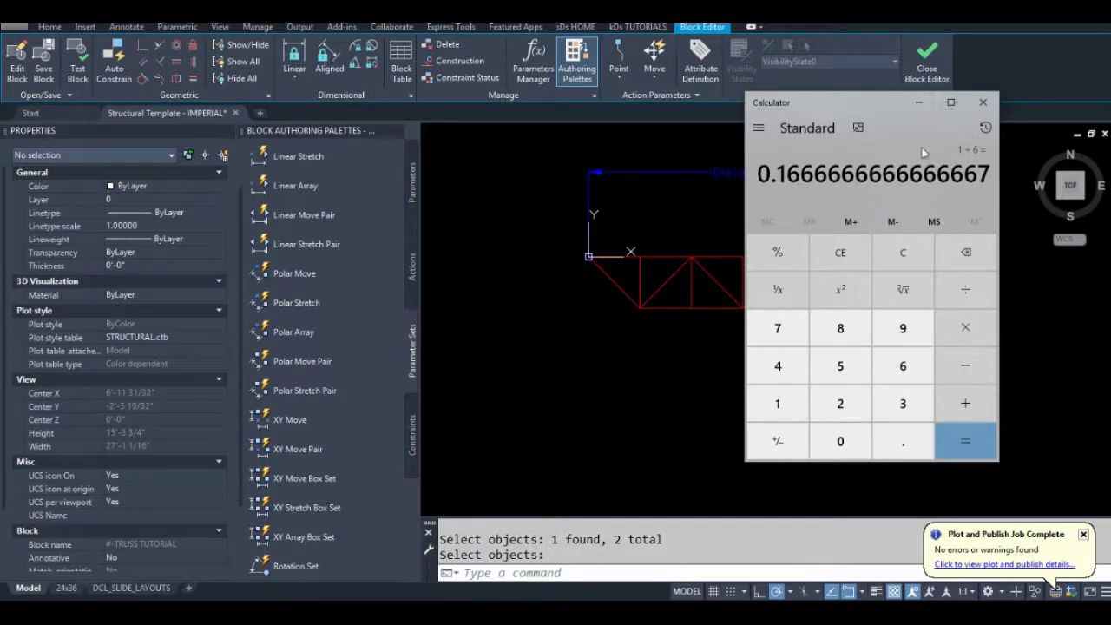
key(Escape)
click(927, 102)
- Start a stretch action on the linear parameter's right end point and frame the truss's leftmost vertical from top to bottom chord
middle_drag(853, 189, 814, 216)
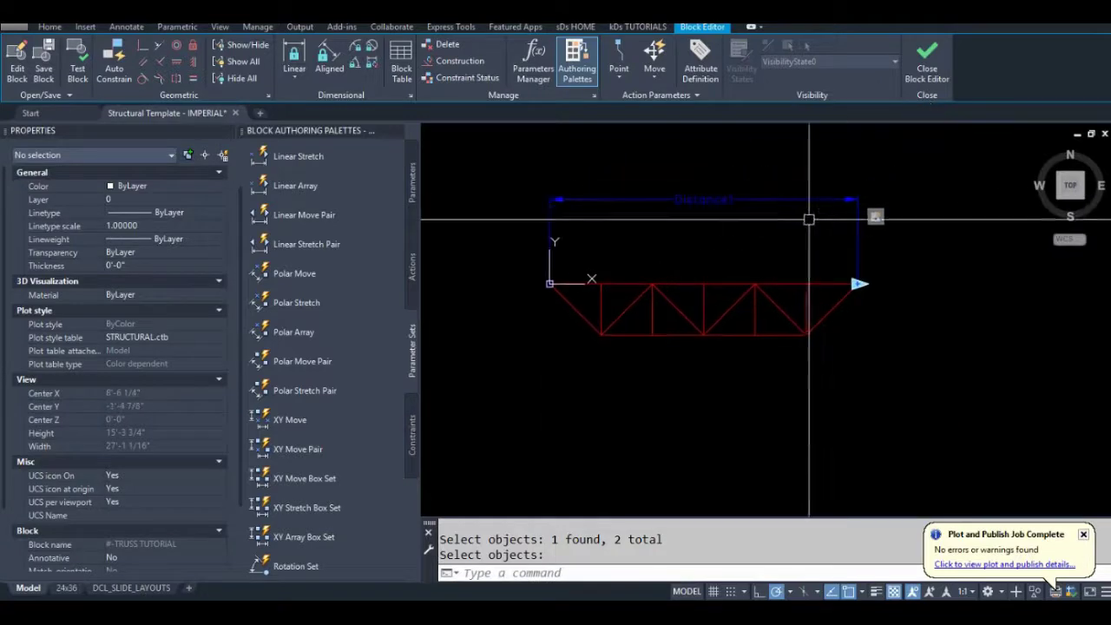
click(413, 247)
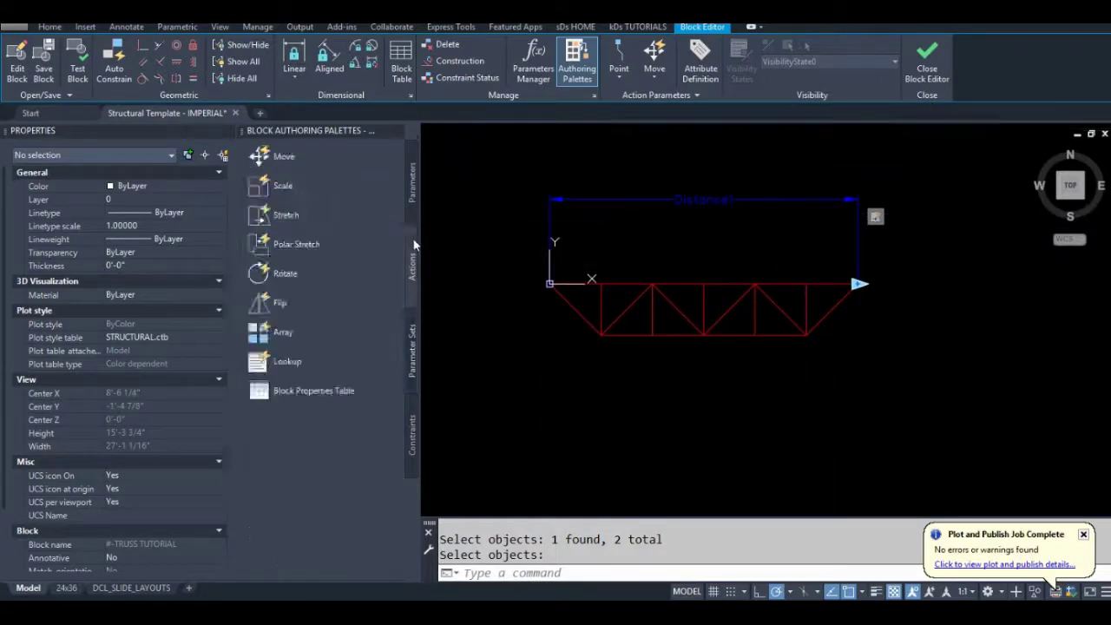
click(313, 217)
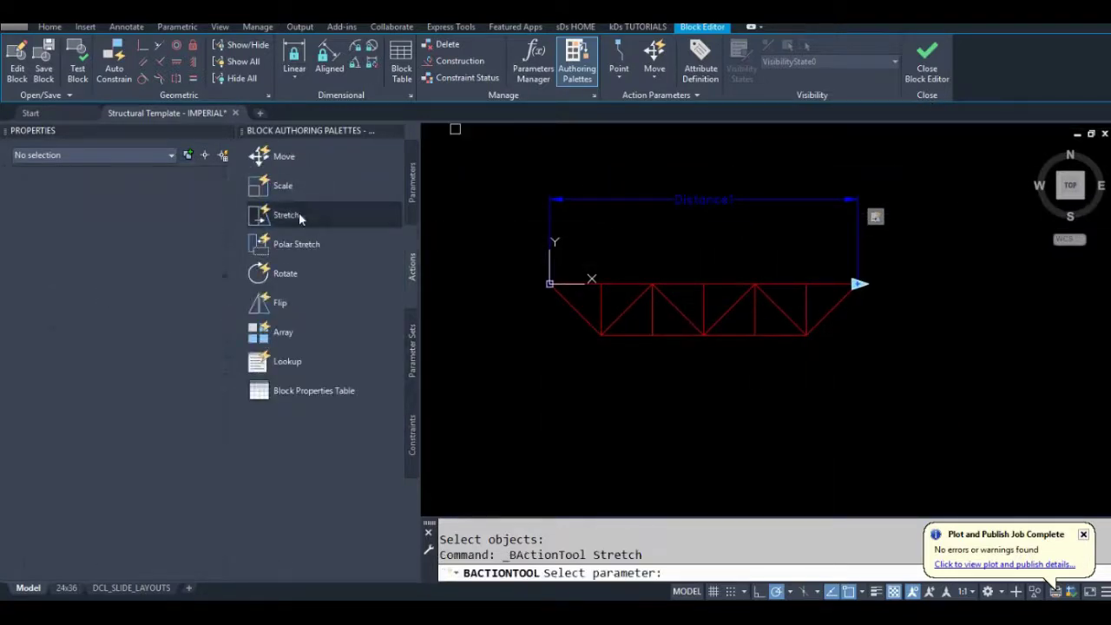
click(695, 200)
scroll(625, 252, up, 1)
scroll(625, 252, up, 2)
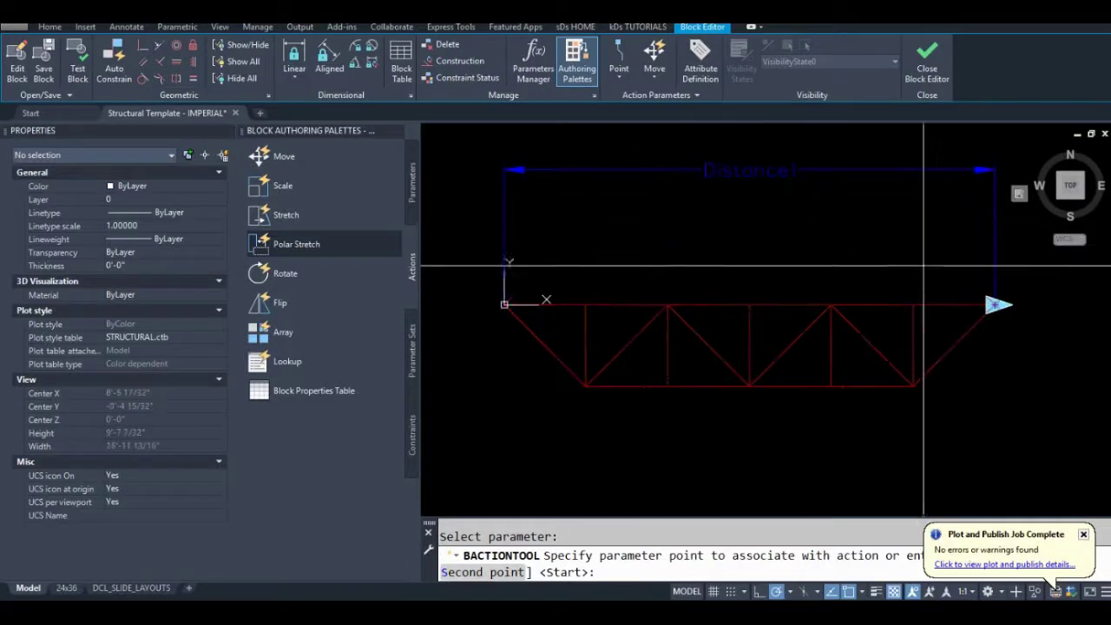
mouse_move(1046, 330)
middle_down()
mouse_move(874, 344)
mouse_move(923, 345)
middle_up()
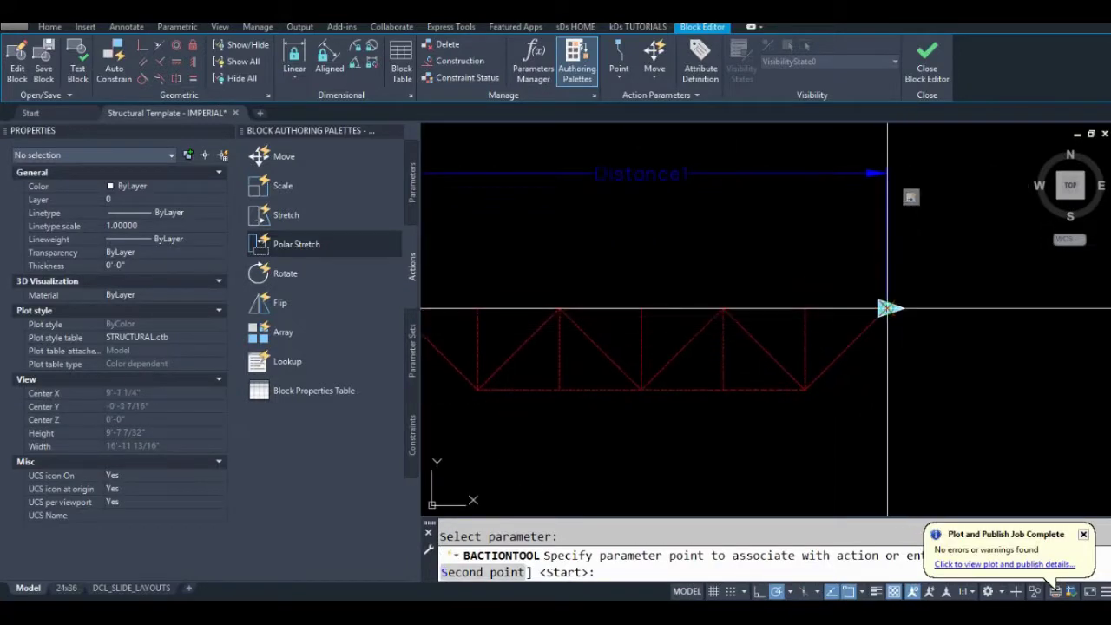
click(888, 309)
middle_drag(616, 266, 812, 232)
click(694, 251)
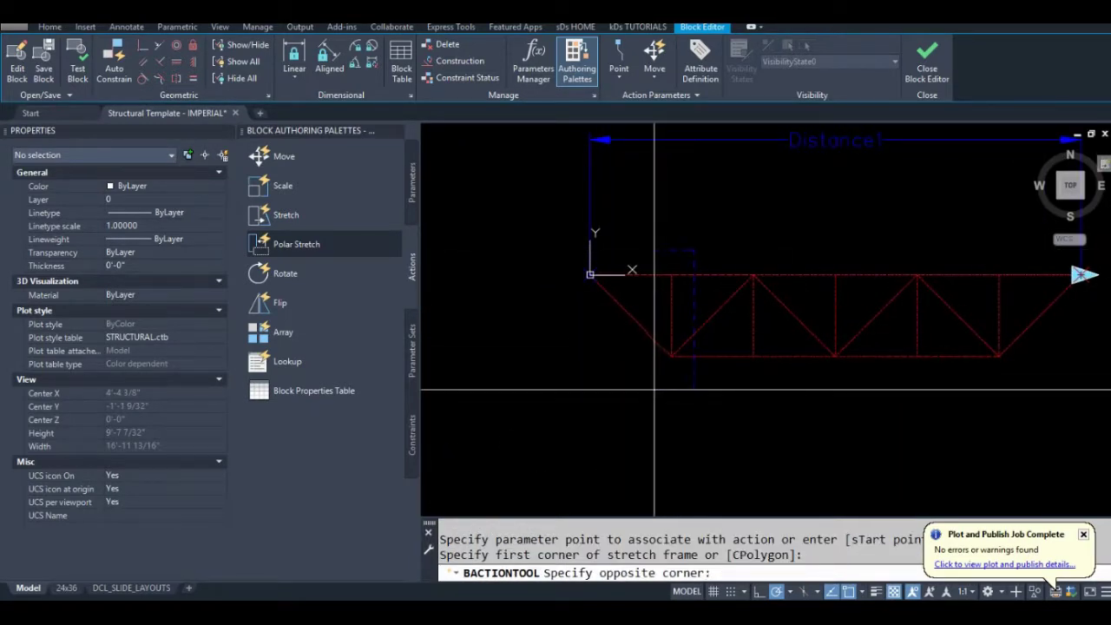
click(655, 391)
- Assign the leftmost vertical, the two diagonals meeting at its foot and the bottom chord as the stretch action's objects
middle_drag(615, 347, 582, 369)
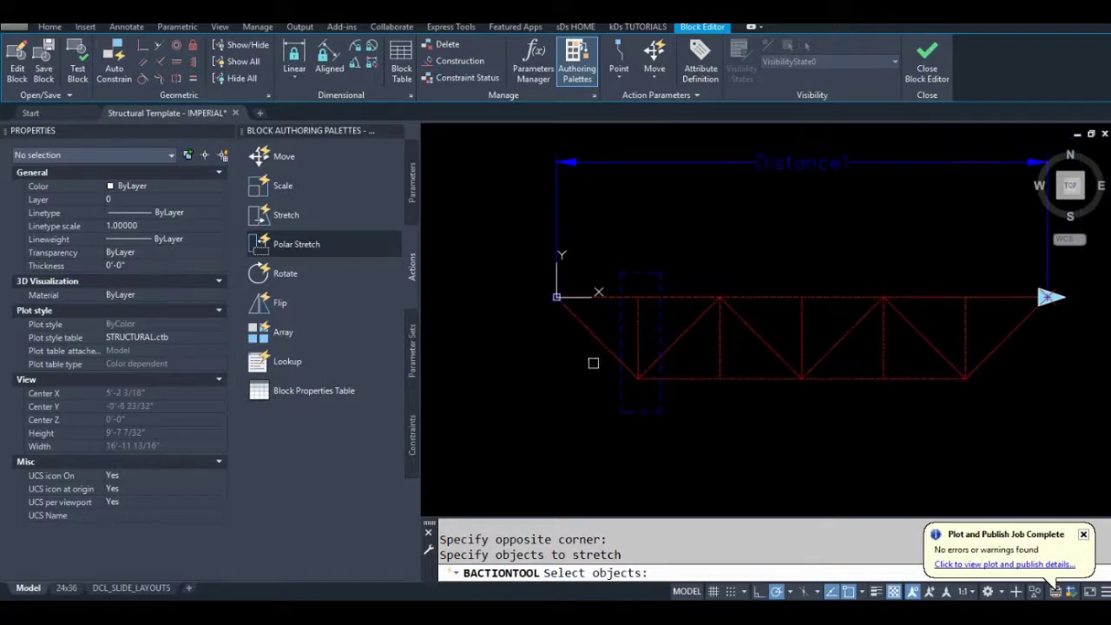
scroll(595, 364, up, 2)
click(661, 316)
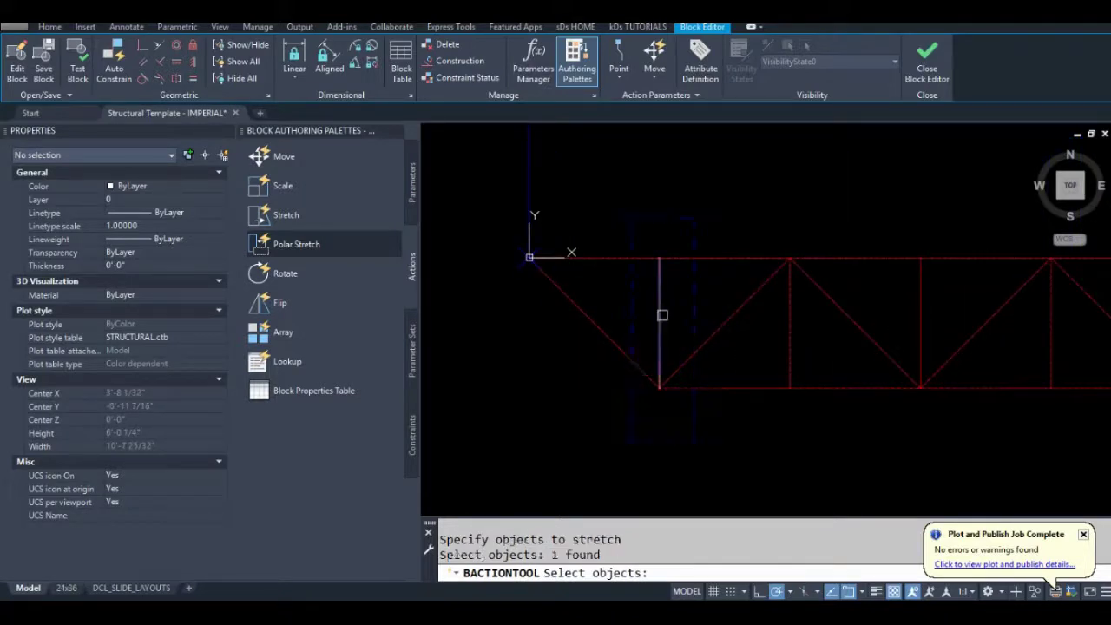
click(647, 369)
click(676, 366)
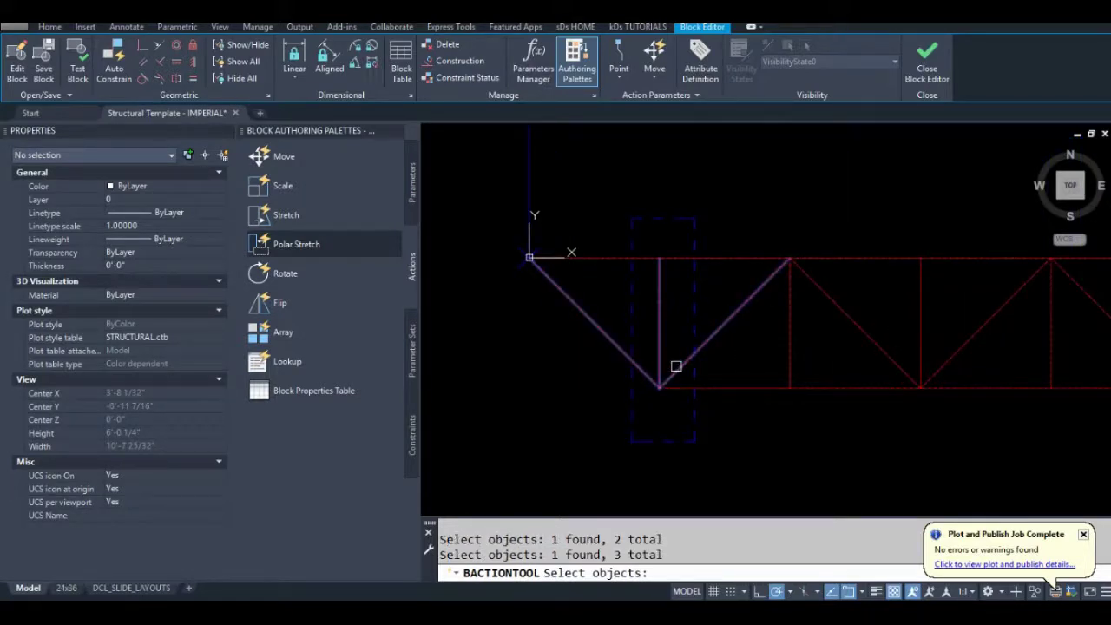
click(682, 385)
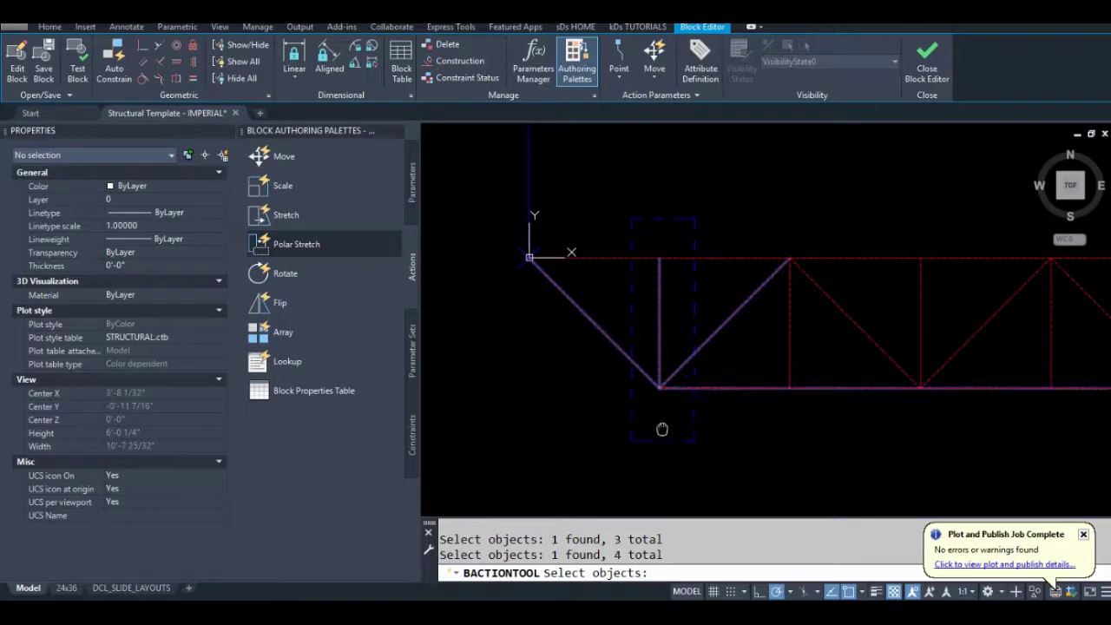
scroll(625, 396, down, 2)
scroll(625, 400, up, 2)
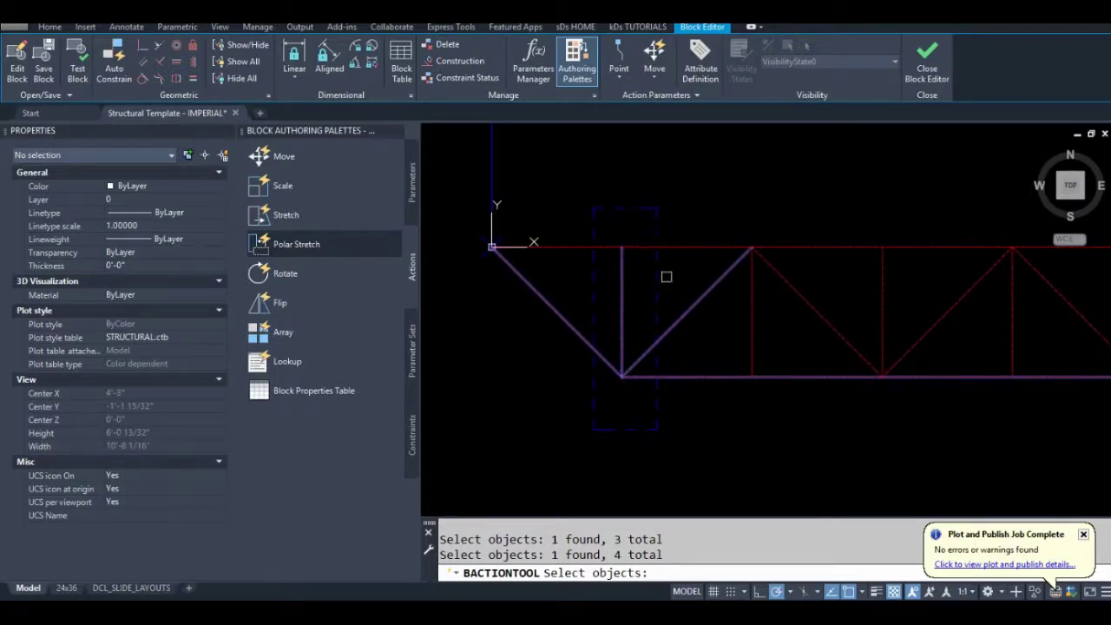
scroll(669, 270, down, 2)
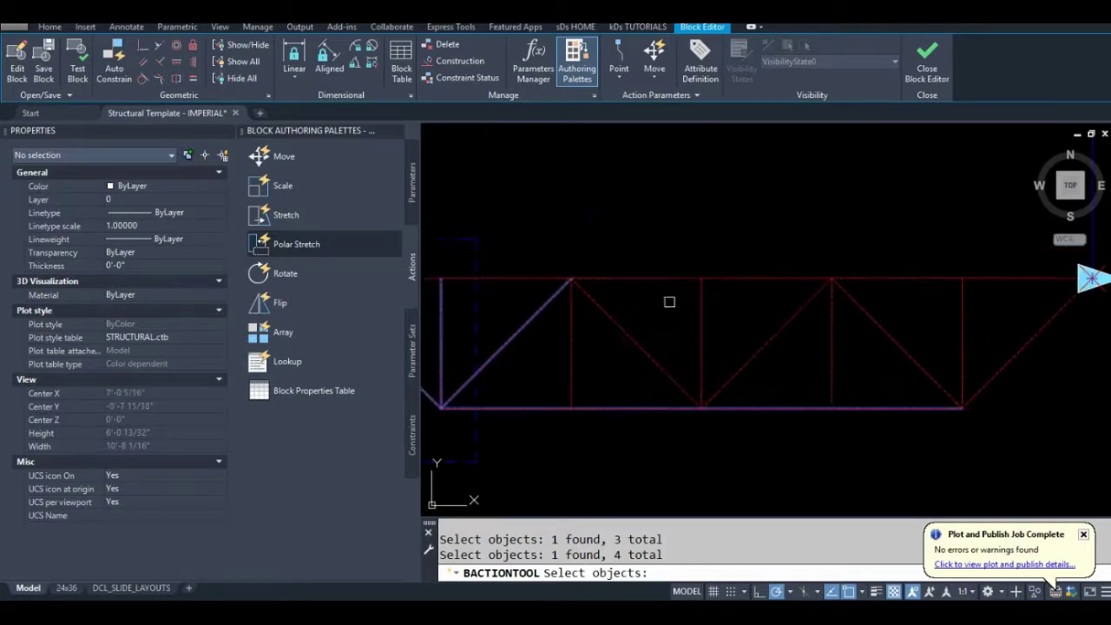
scroll(701, 313, down, 2)
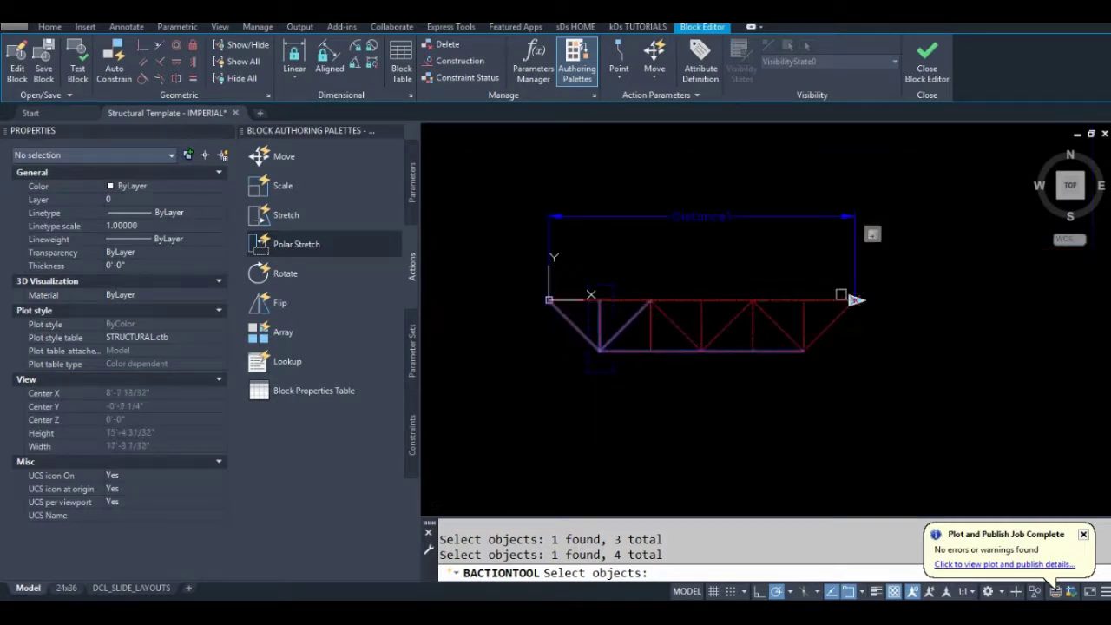
scroll(659, 369, up, 2)
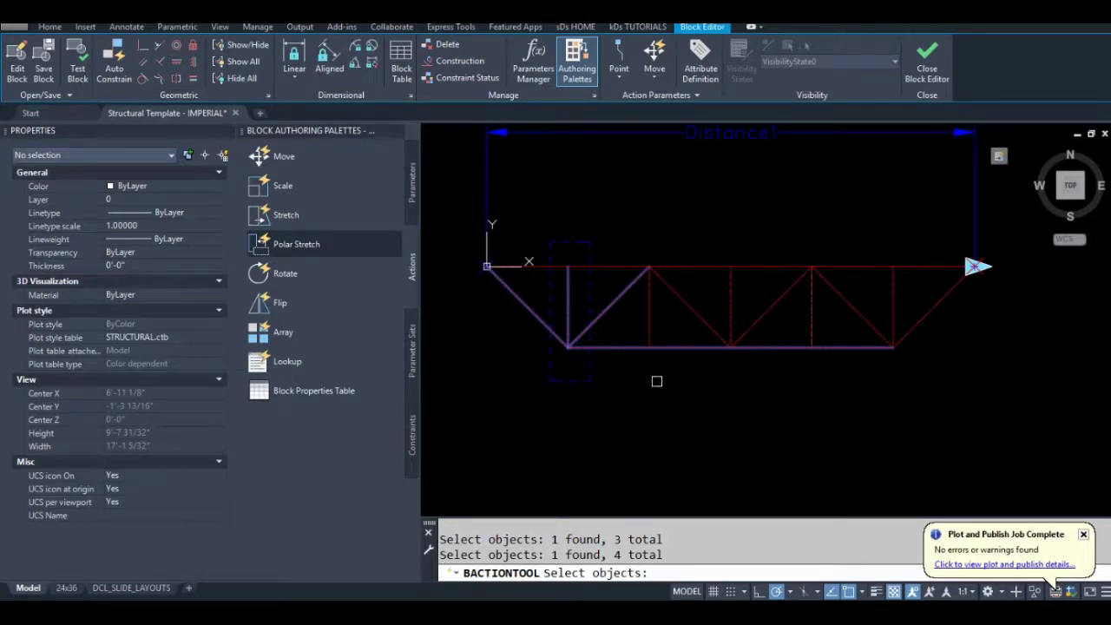
key(Return)
- Set the distance multiplier of the leftmost vertical's stretch action to 0.16667
middle_drag(833, 362, 767, 367)
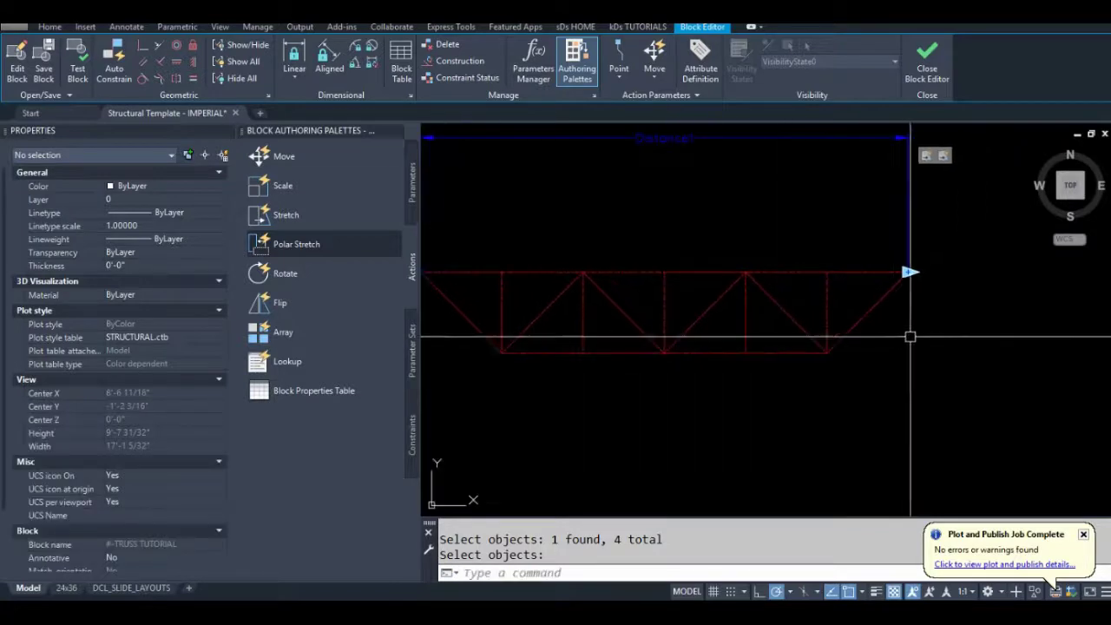
click(944, 155)
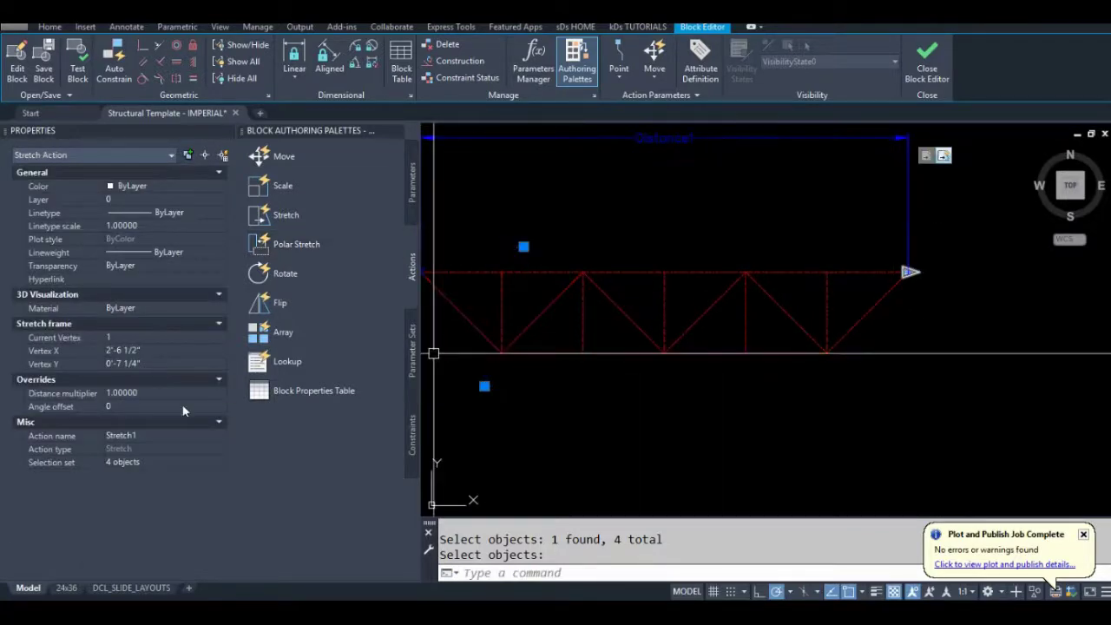
click(167, 393)
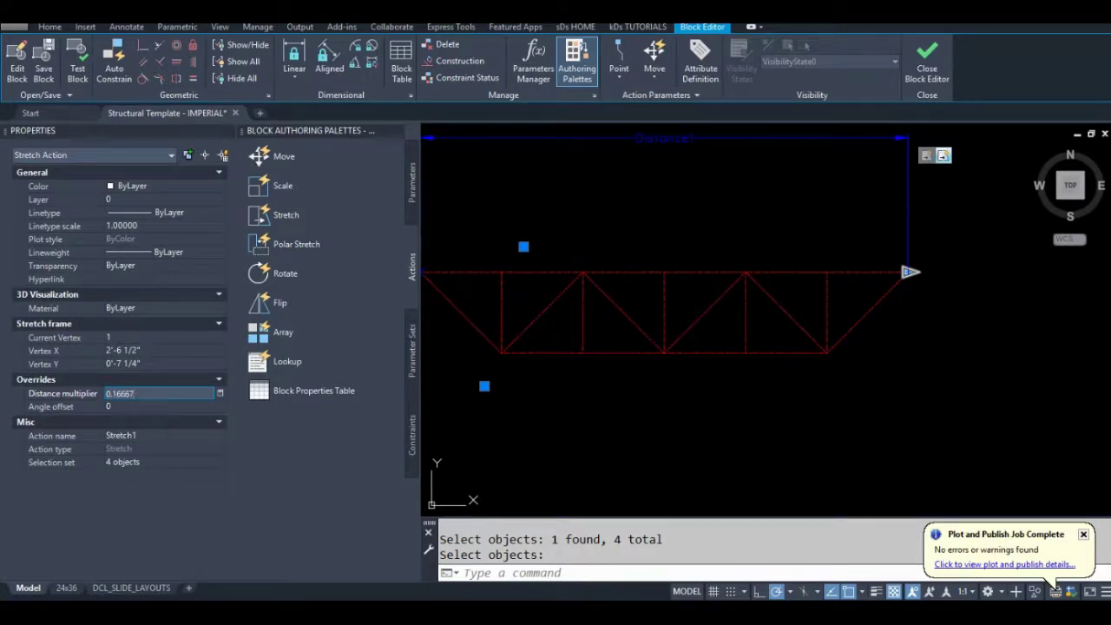
text(0.16667)
key(Return)
key(Escape)
scroll(792, 258, down, 2)
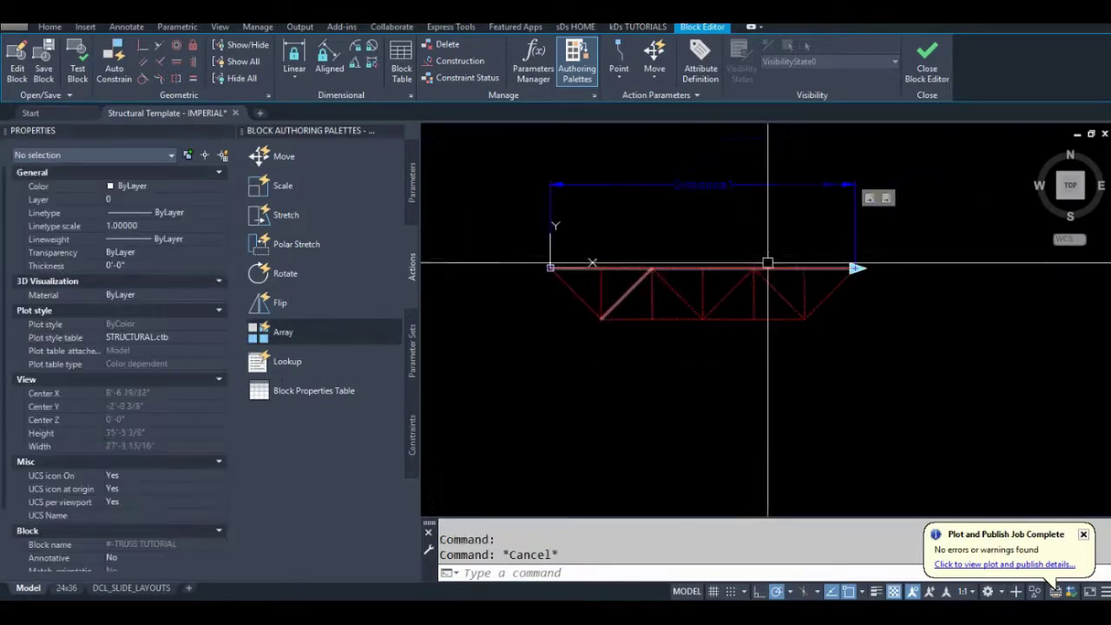
- Examine the end stretch action and the leftmost vertical's stretch action, clearing each selection
click(871, 199)
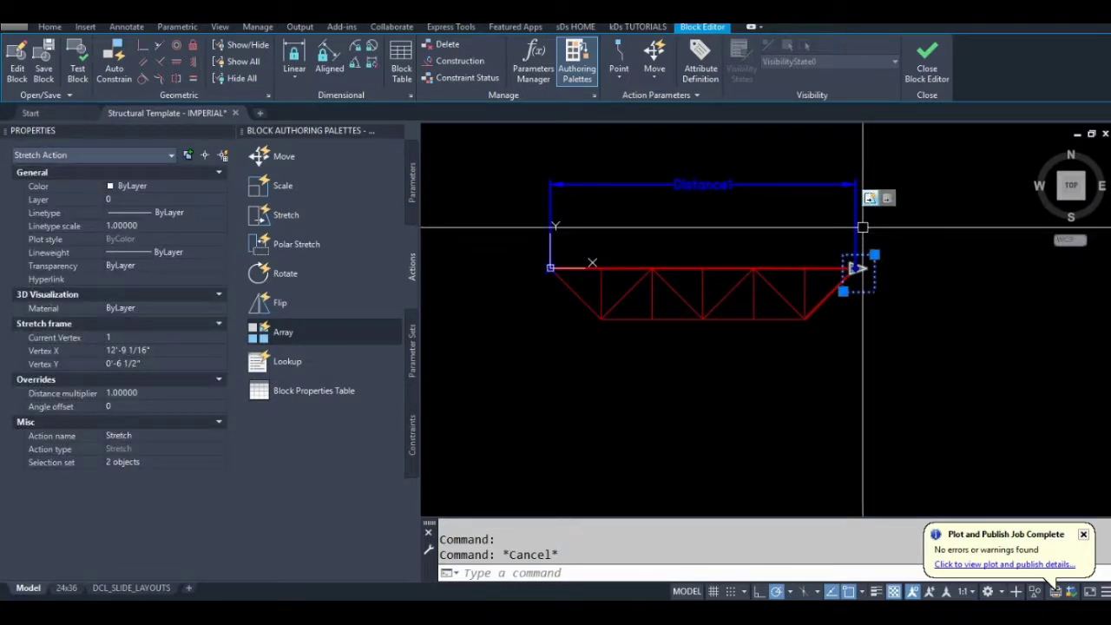
key(Escape)
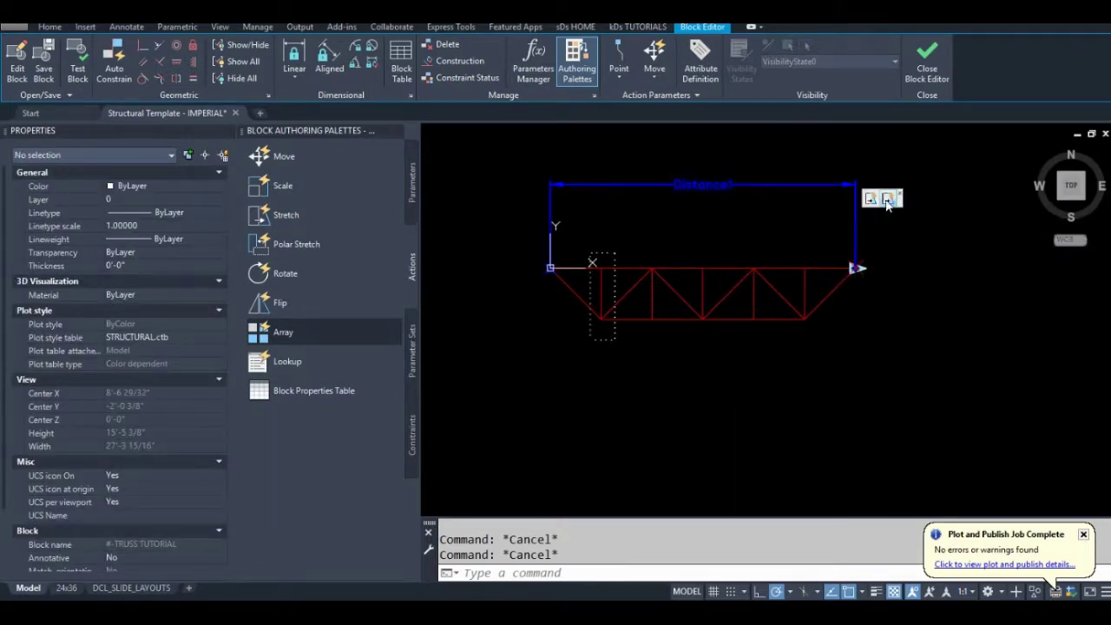
click(888, 202)
key(Escape)
- Start another stretch action on the linear parameter's right end point and frame the second vertical from the left
middle_drag(788, 228, 700, 250)
scroll(701, 250, up, 2)
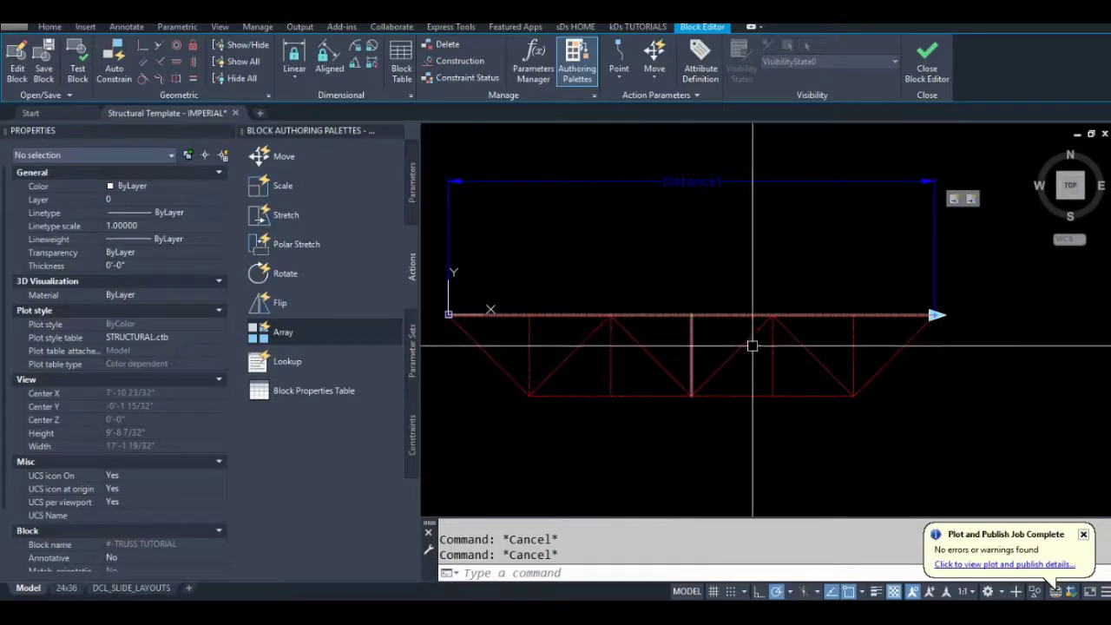
mouse_move(782, 347)
middle_down()
mouse_move(707, 354)
mouse_move(548, 312)
middle_up()
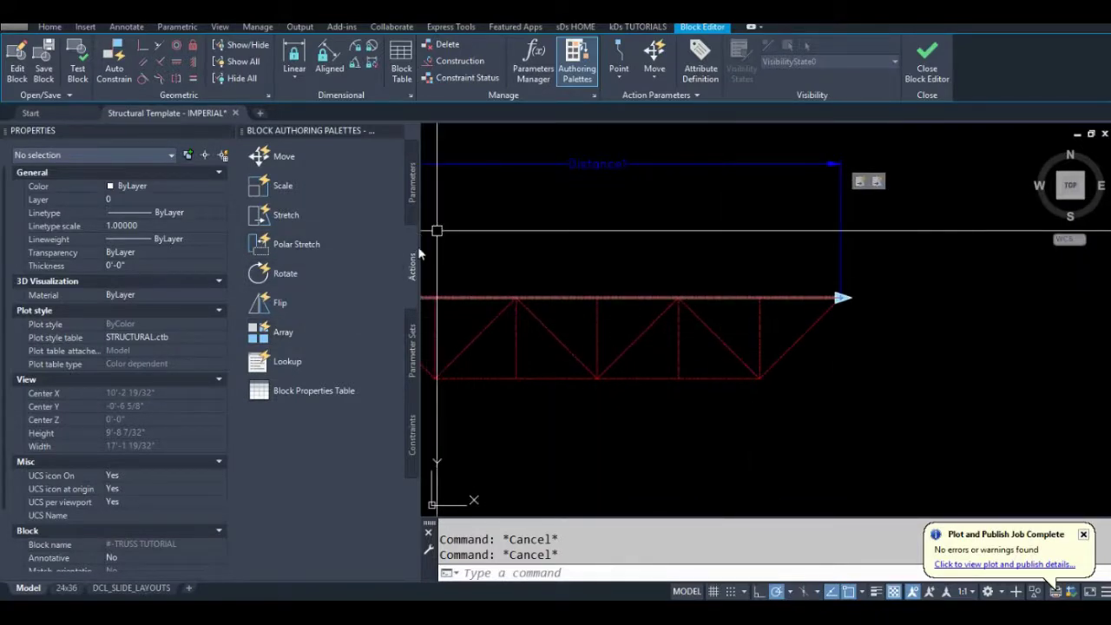
click(283, 216)
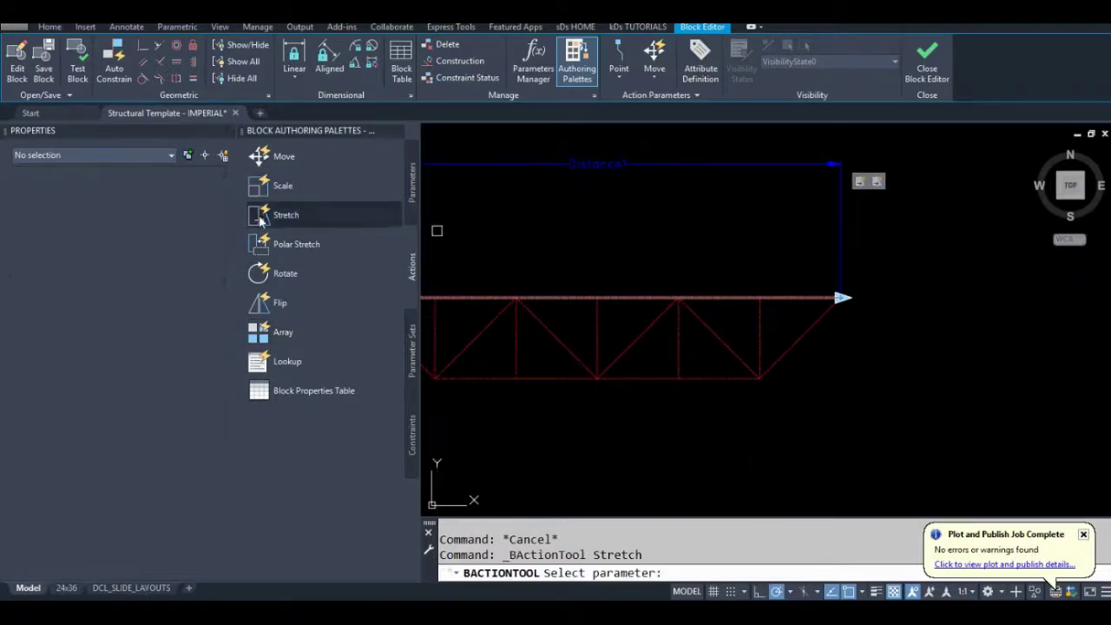
middle_drag(668, 240, 690, 250)
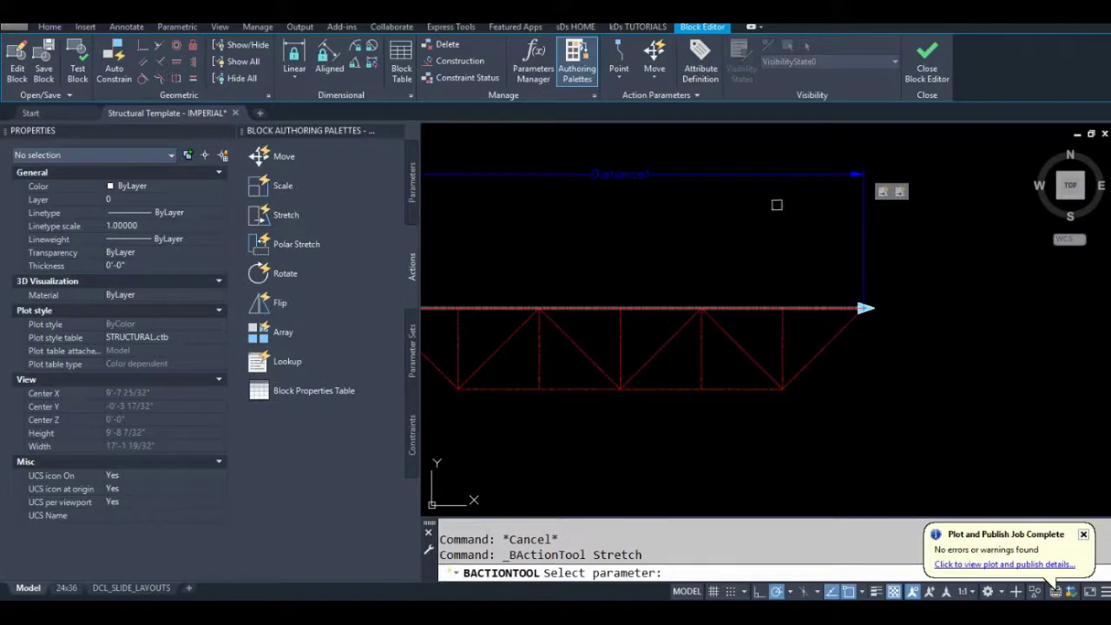
click(735, 175)
click(802, 308)
middle_drag(802, 308, 908, 271)
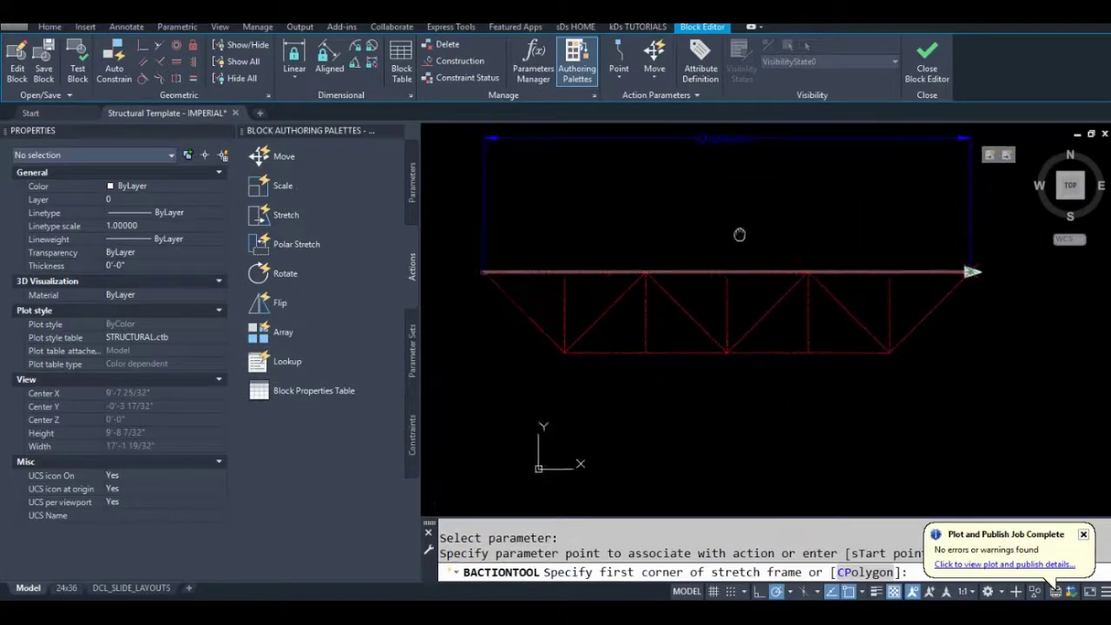
click(666, 244)
click(615, 385)
- Assign the second vertical from the left and the two diagonals meeting at its top as the stretch action's objects
scroll(645, 298, up, 2)
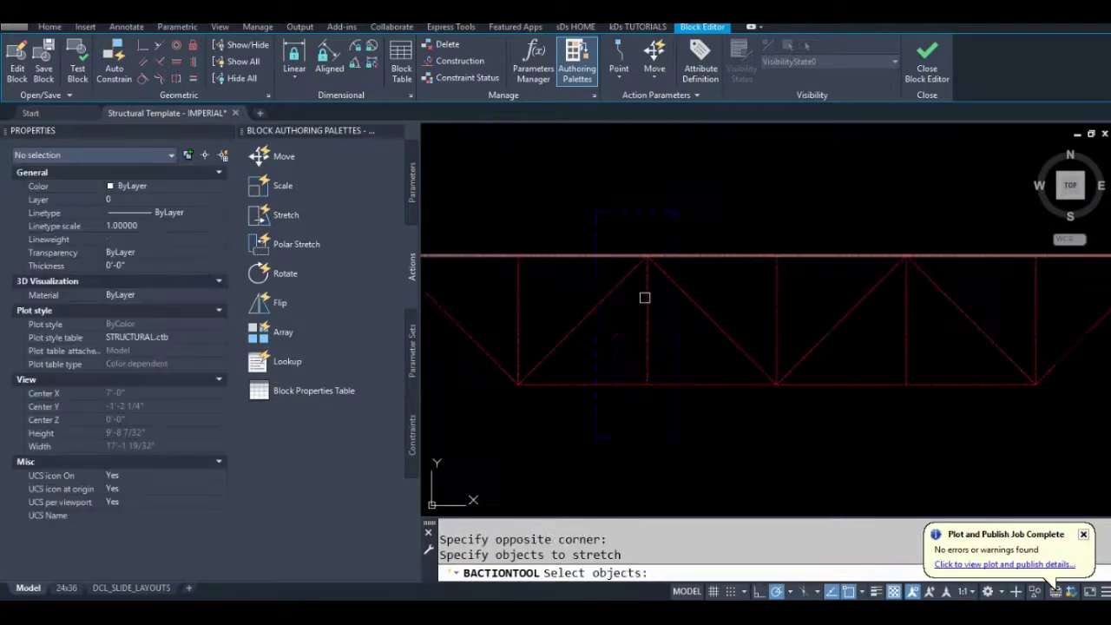
click(658, 268)
click(631, 275)
click(647, 291)
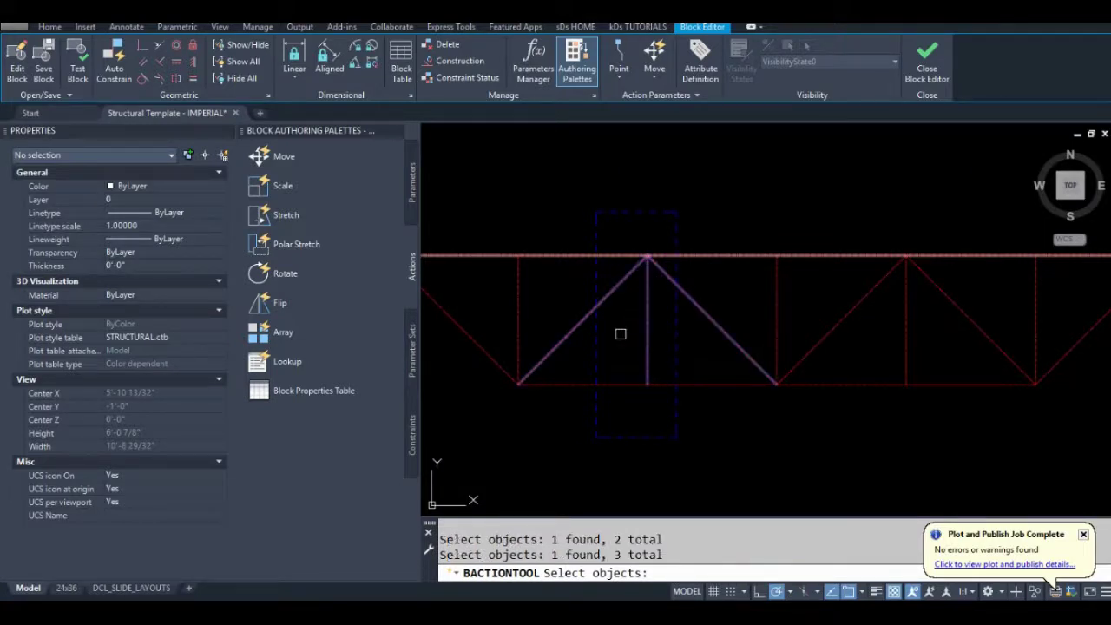
scroll(612, 270, up, 2)
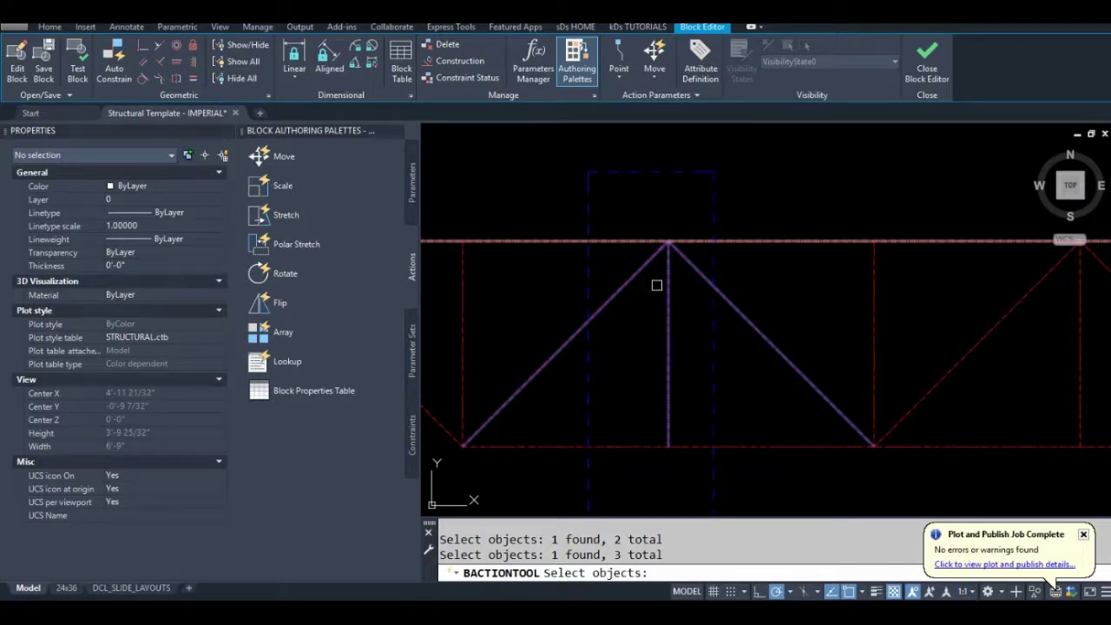
scroll(657, 285, down, 3)
key(Return)
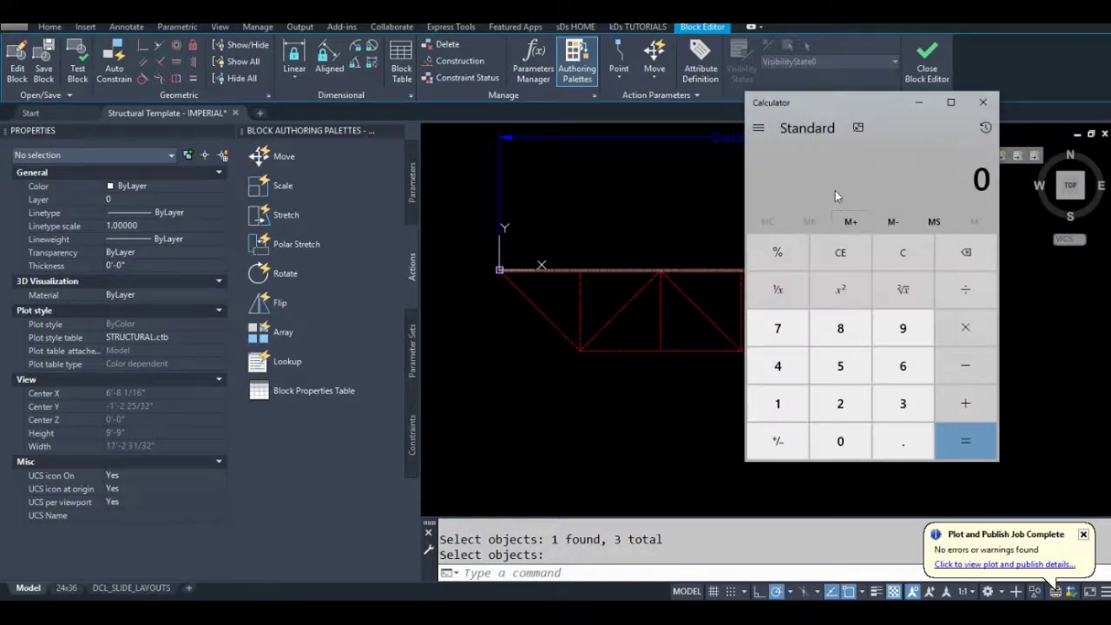
- Switch to Calculator, divide 2 by 6 for the second bay's fraction, and return to the block being edited
text(2+3)
key(BackSpace)
text(/2/6=)
key(Escape)
text(2/6=)
key(Escape)
click(919, 102)
- Set the distance multiplier of the second vertical's stretch action to 0.3333
middle_drag(957, 322, 793, 396)
click(872, 226)
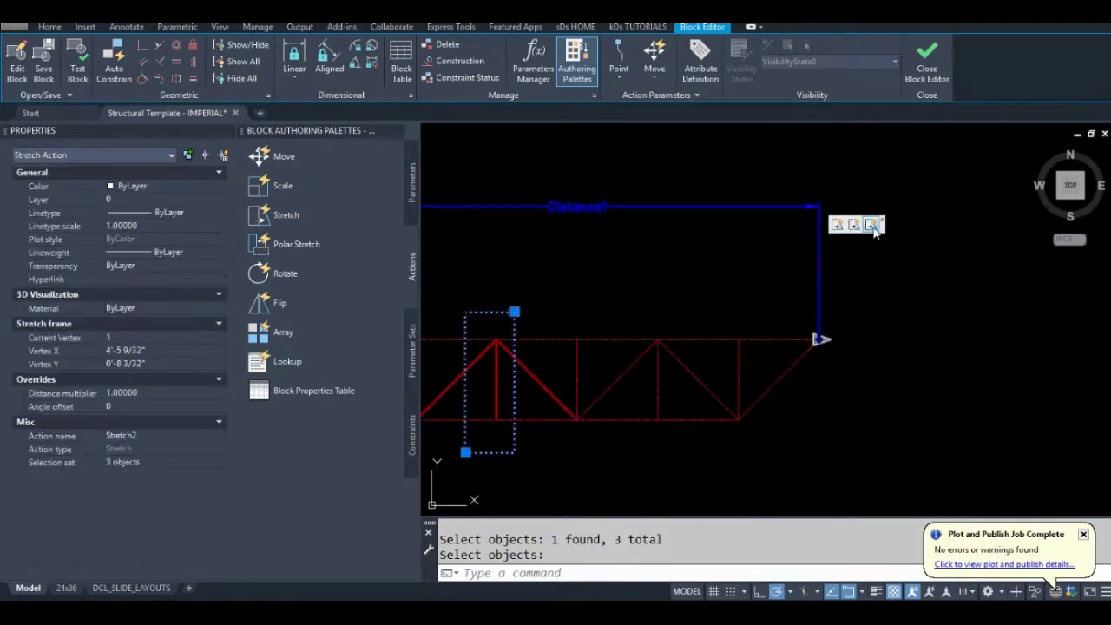
click(164, 392)
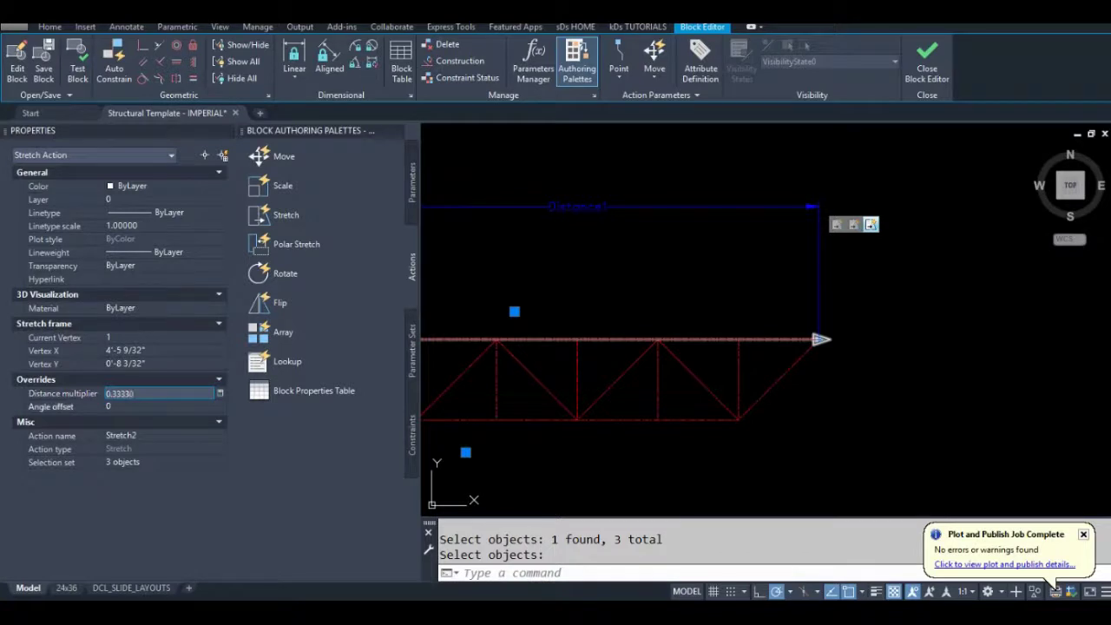
key(Tab)
middle_drag(657, 306, 807, 186)
key(Escape)
key(Escape)
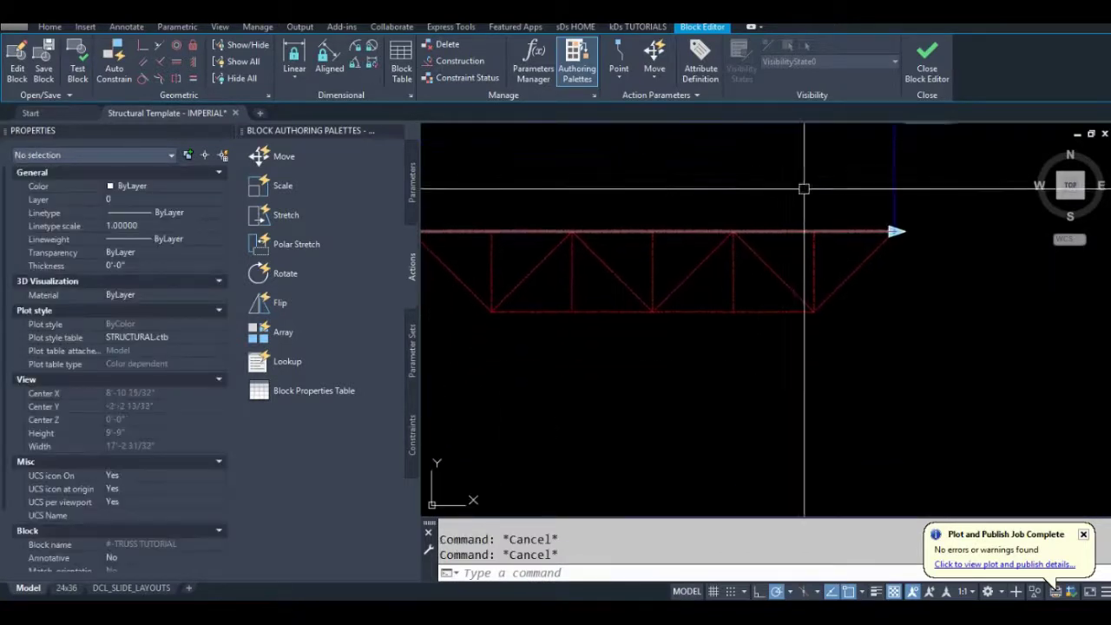
click(265, 217)
click(896, 181)
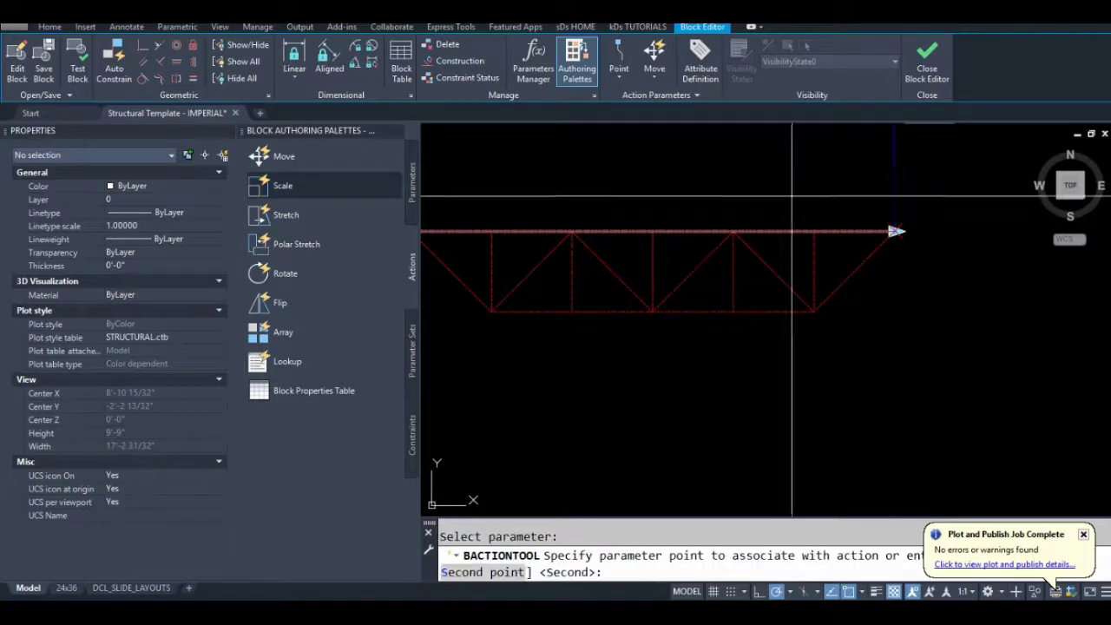
middle_drag(670, 192, 672, 253)
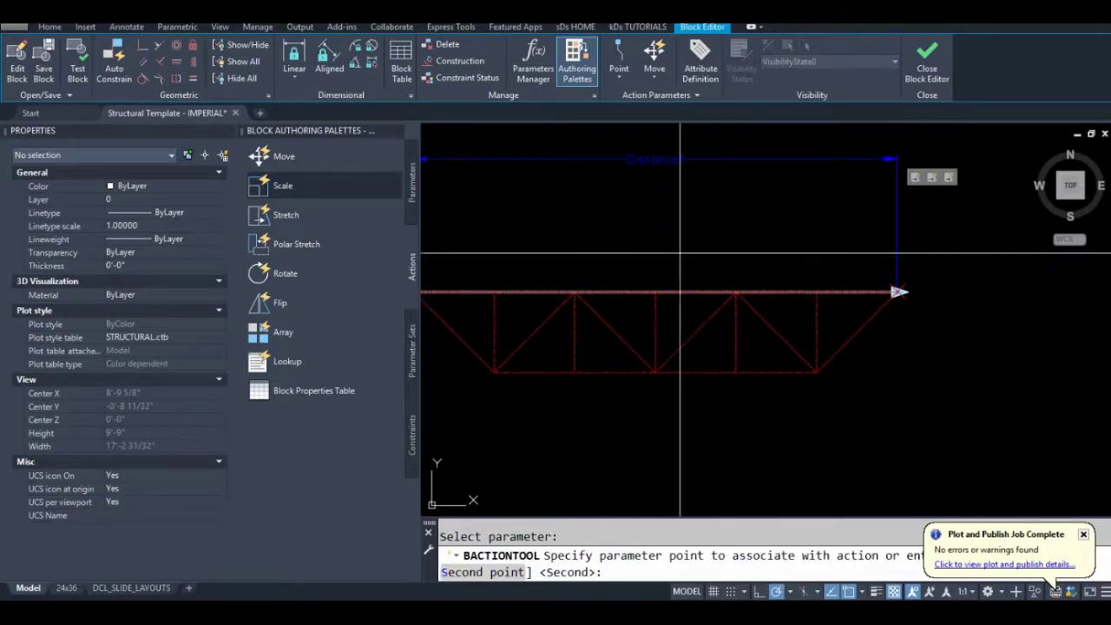
key(Return)
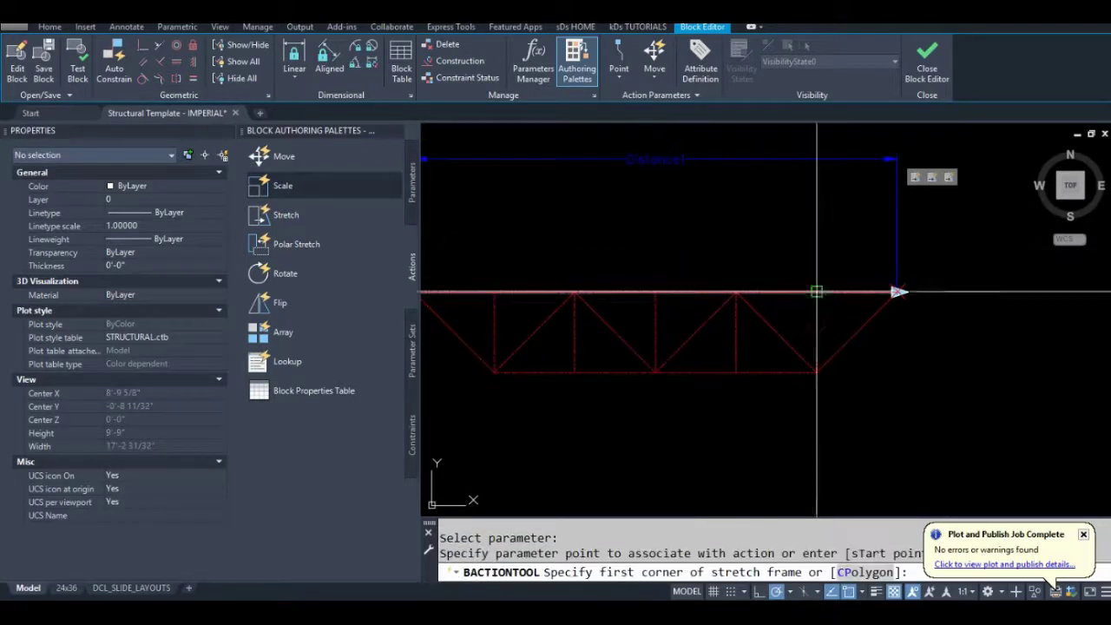
click(897, 291)
key(Escape)
key(Escape)
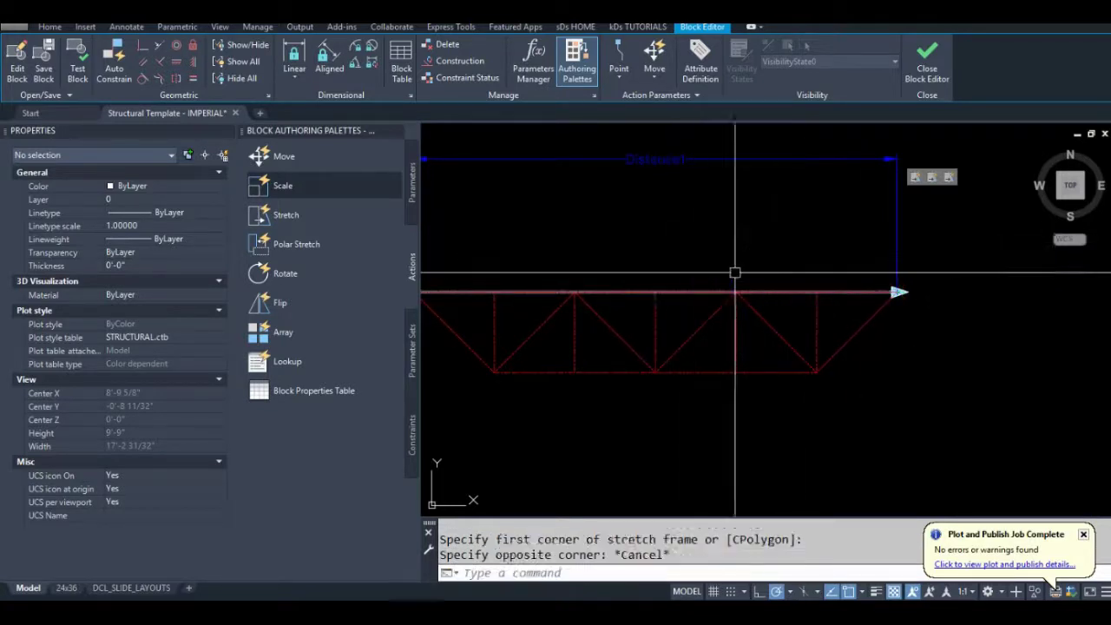
- Start a stretch action on the linear parameter's right end point and frame the truss's middle vertical
click(286, 214)
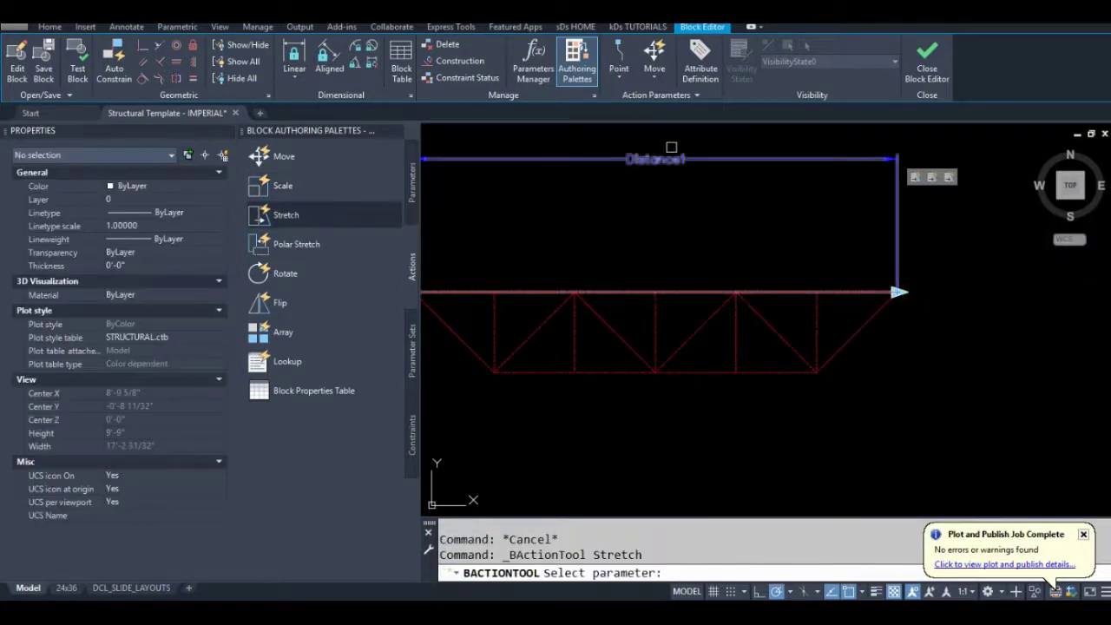
click(670, 158)
click(894, 290)
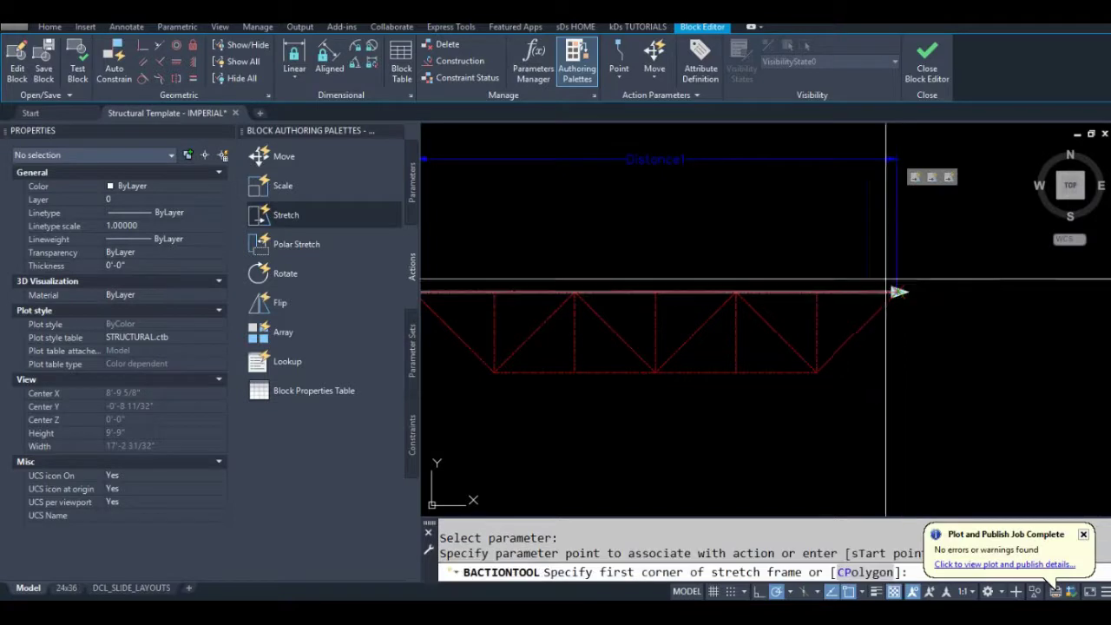
click(683, 264)
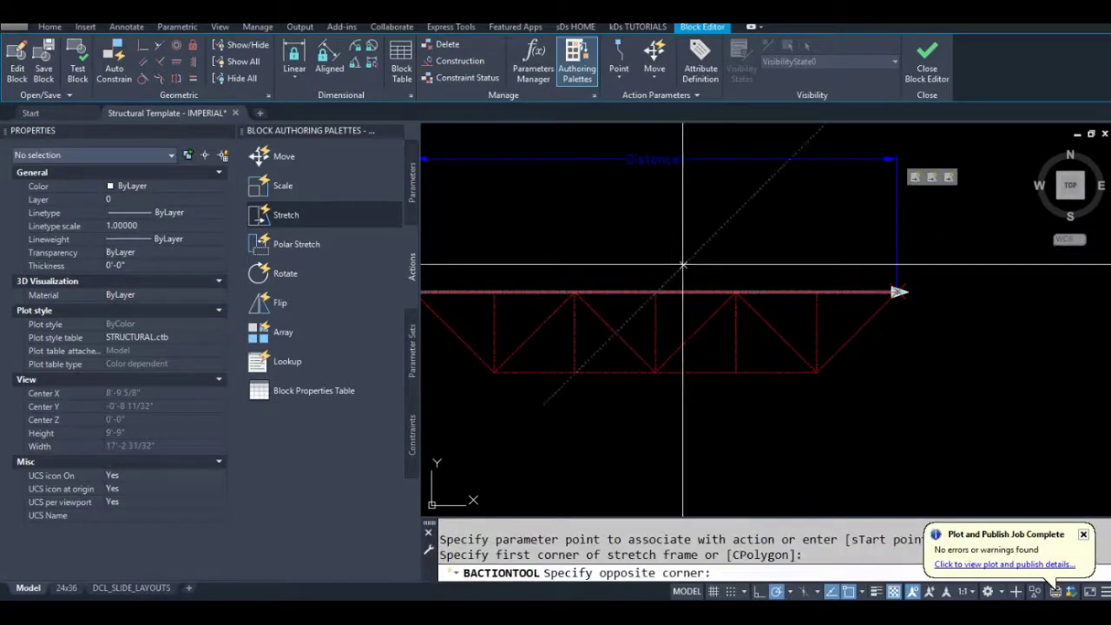
click(630, 405)
- Assign the middle vertical and the two diagonals meeting at its bottom as the stretch action's objects
scroll(640, 374, up, 4)
click(652, 344)
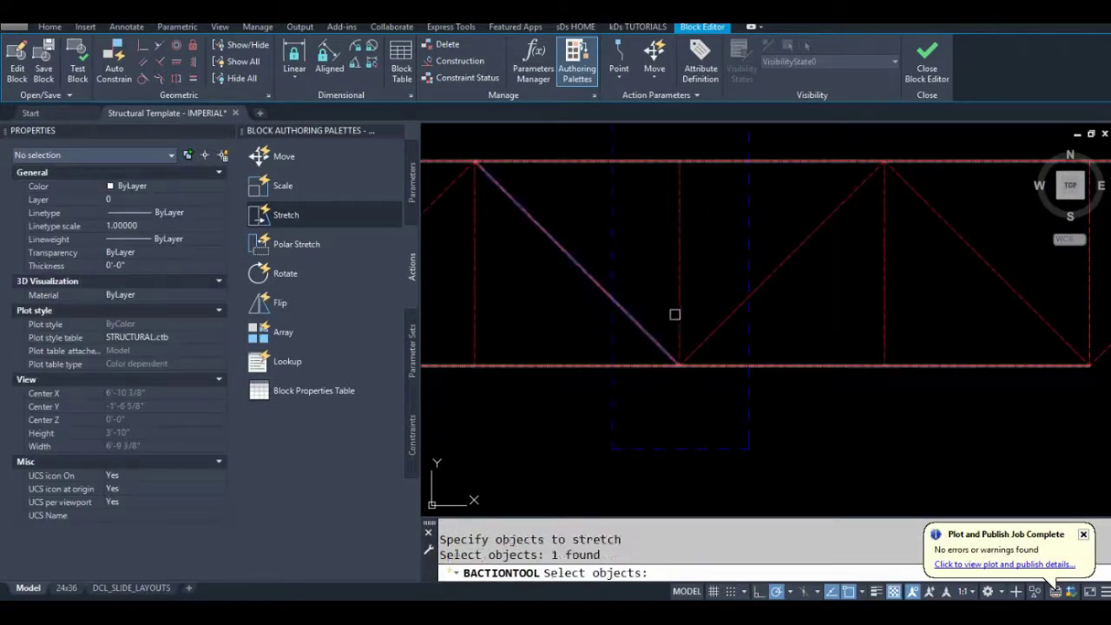
click(678, 314)
click(706, 331)
middle_drag(706, 223, 699, 255)
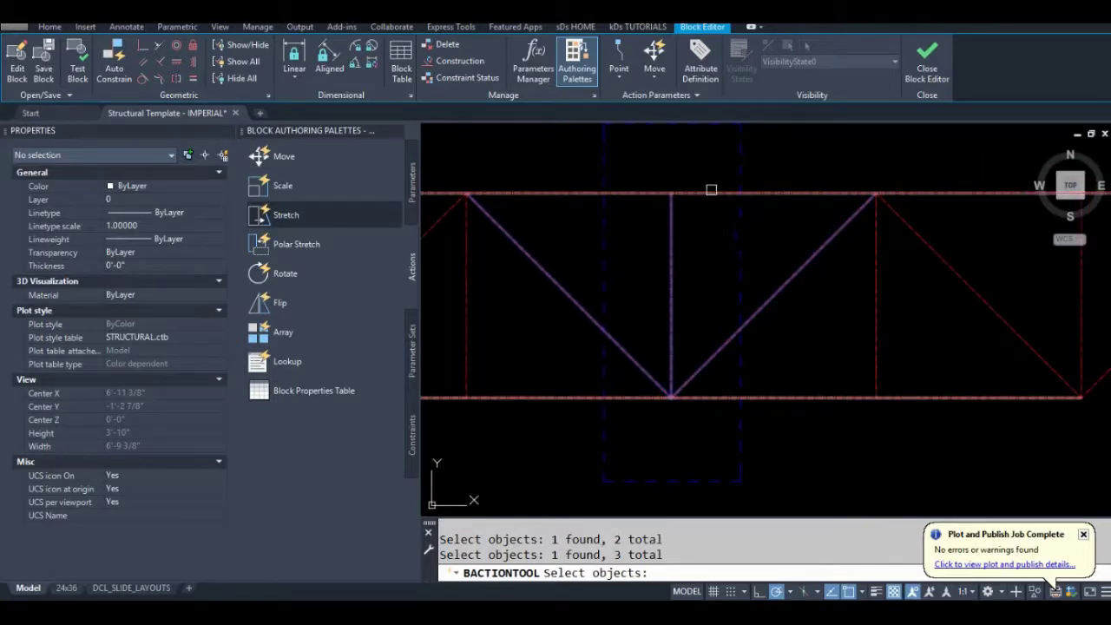
scroll(715, 247, down, 2)
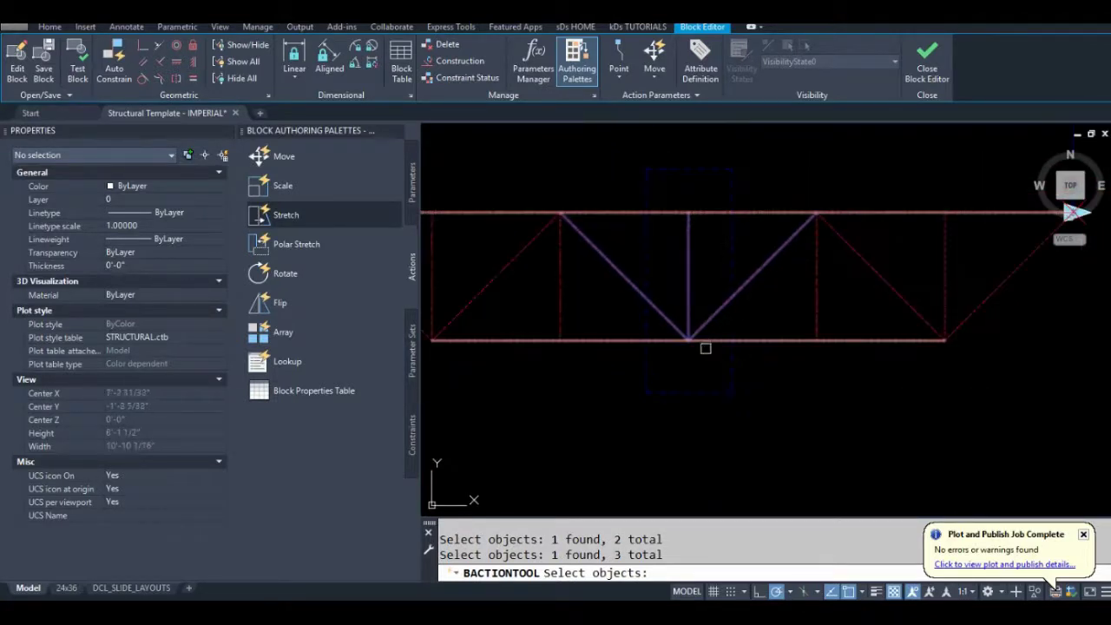
middle_drag(710, 298, 693, 287)
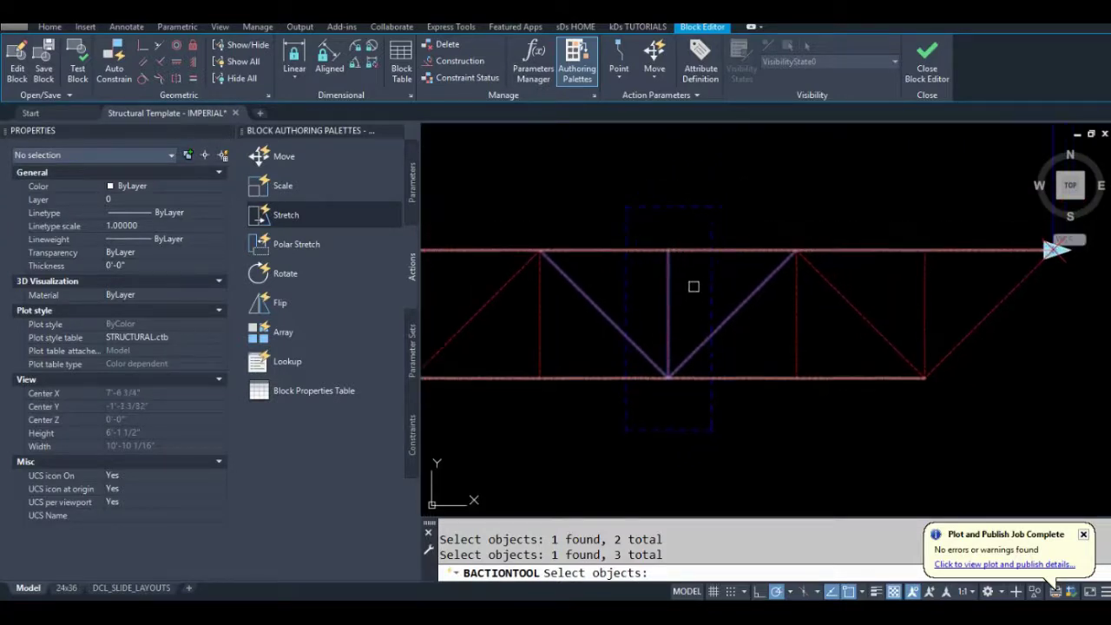
scroll(694, 286, down, 2)
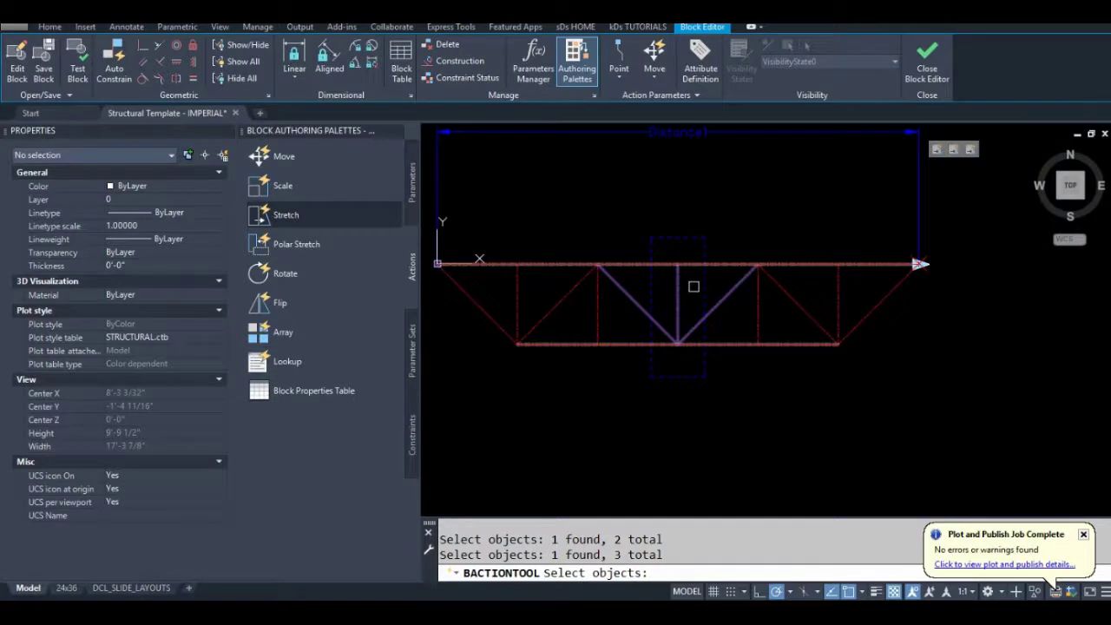
scroll(688, 316, up, 2)
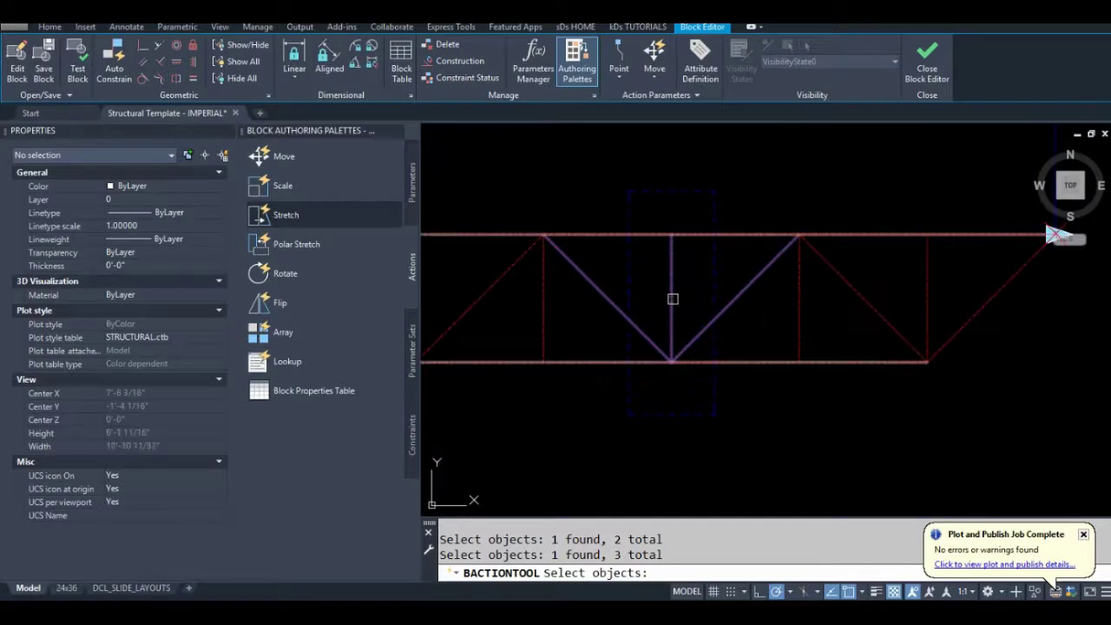
scroll(681, 300, down, 2)
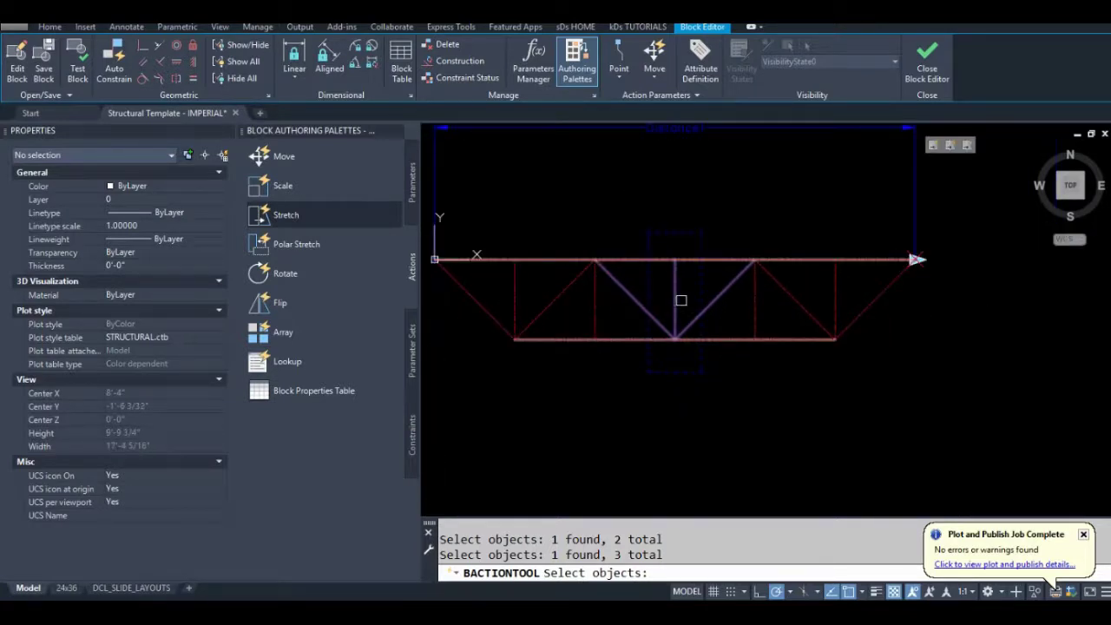
key(Return)
- Set the distance multiplier of the middle vertical's stretch action to 0.5
middle_drag(964, 179, 878, 194)
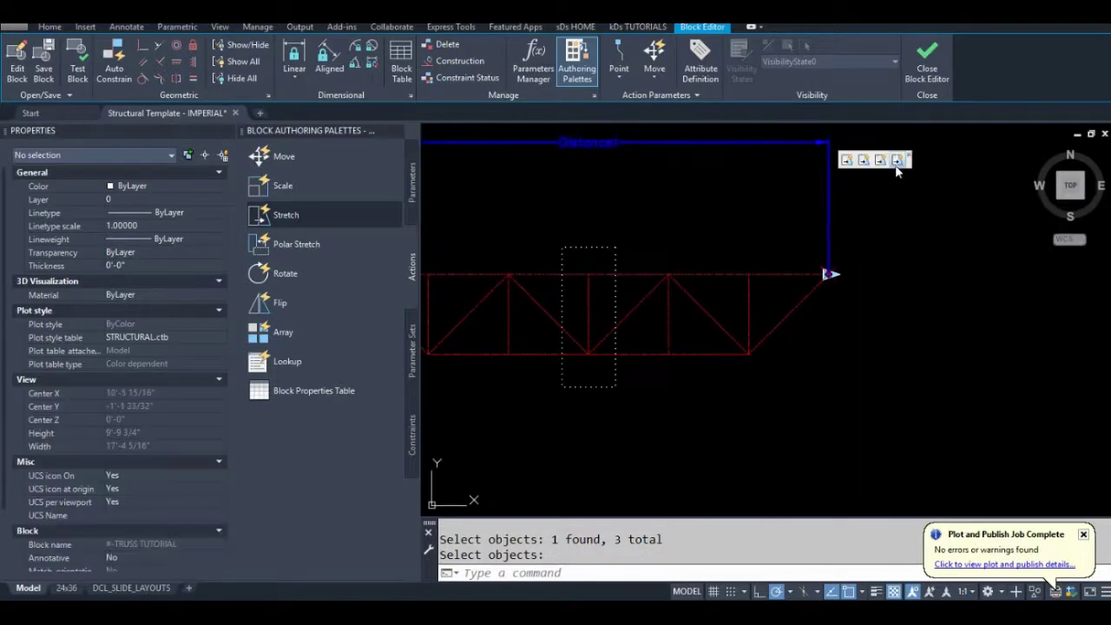
click(898, 163)
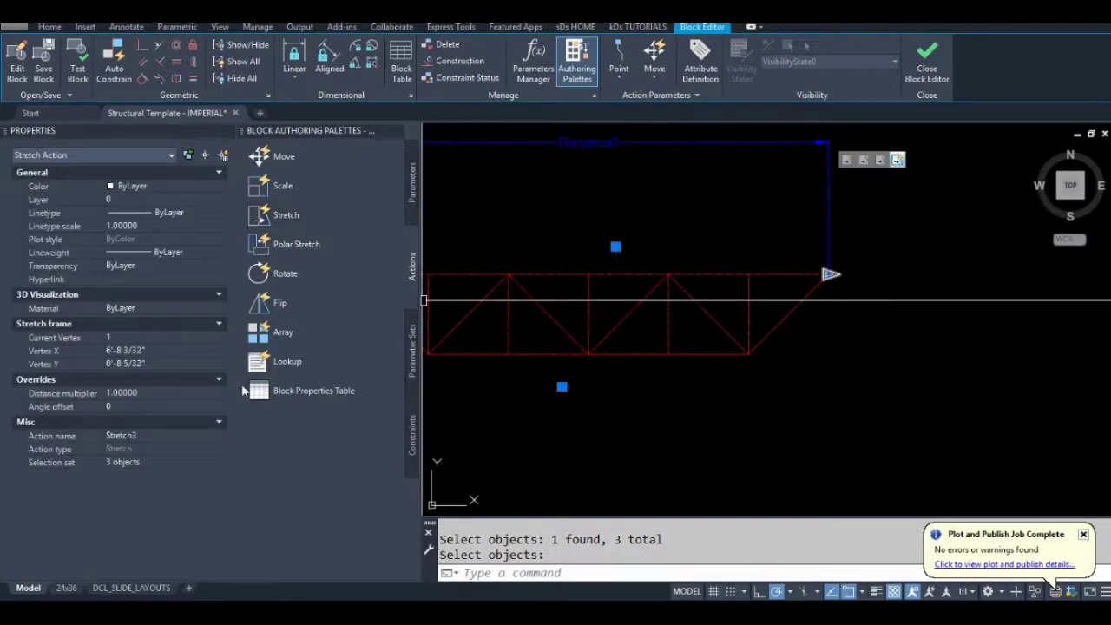
click(149, 394)
text(0.5)
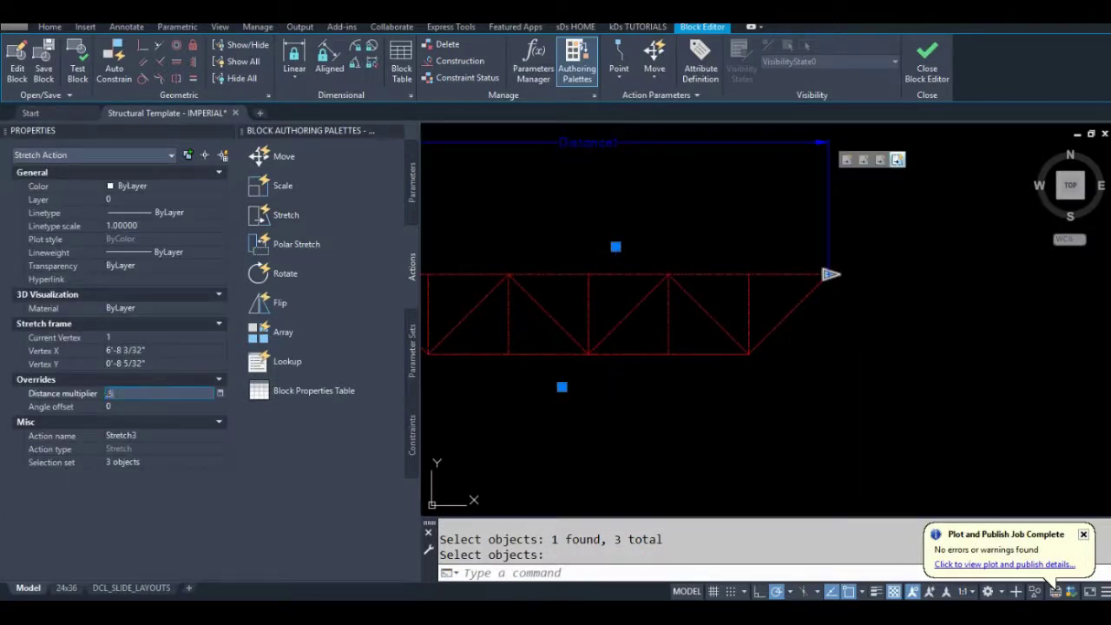
key(Tab)
key(Escape)
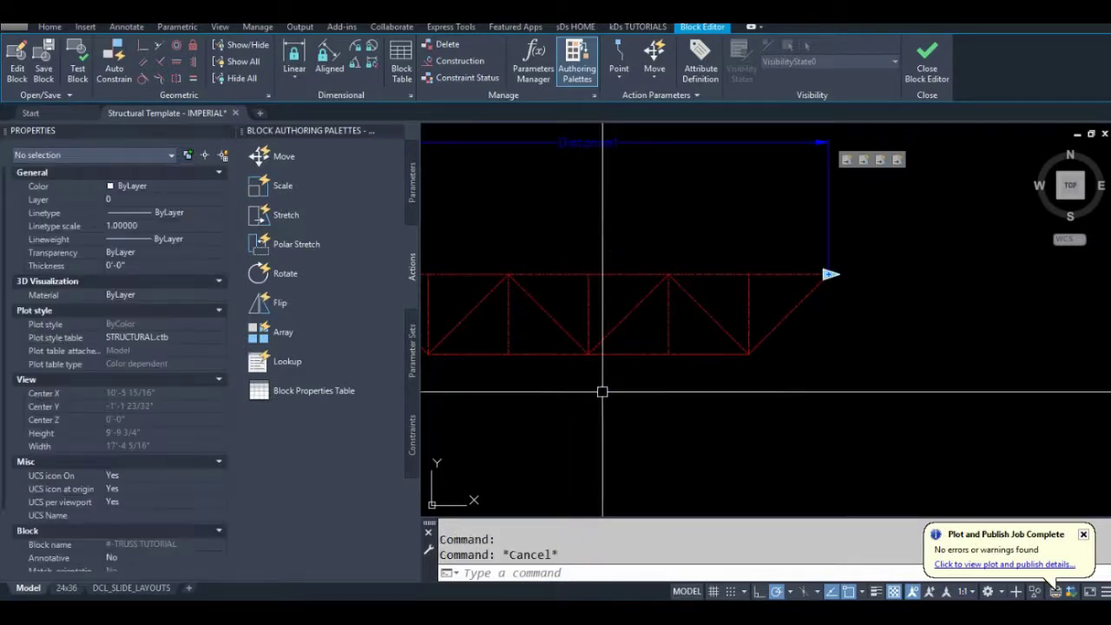
- Start another stretch action on the linear parameter's right end point and frame the fourth vertical from the left
middle_drag(671, 244, 723, 246)
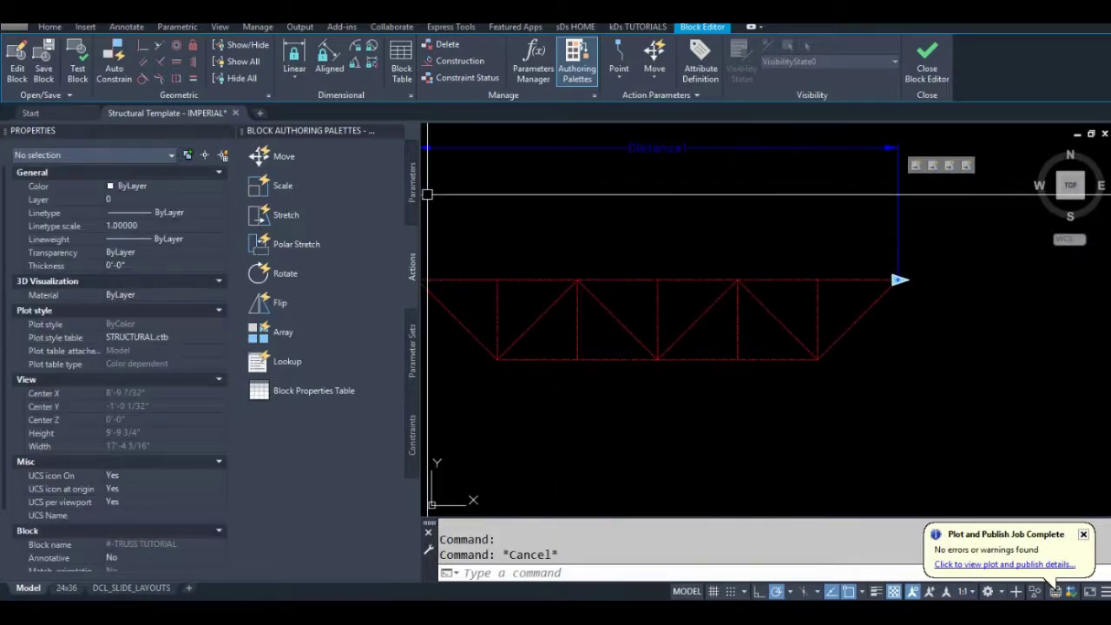
click(301, 217)
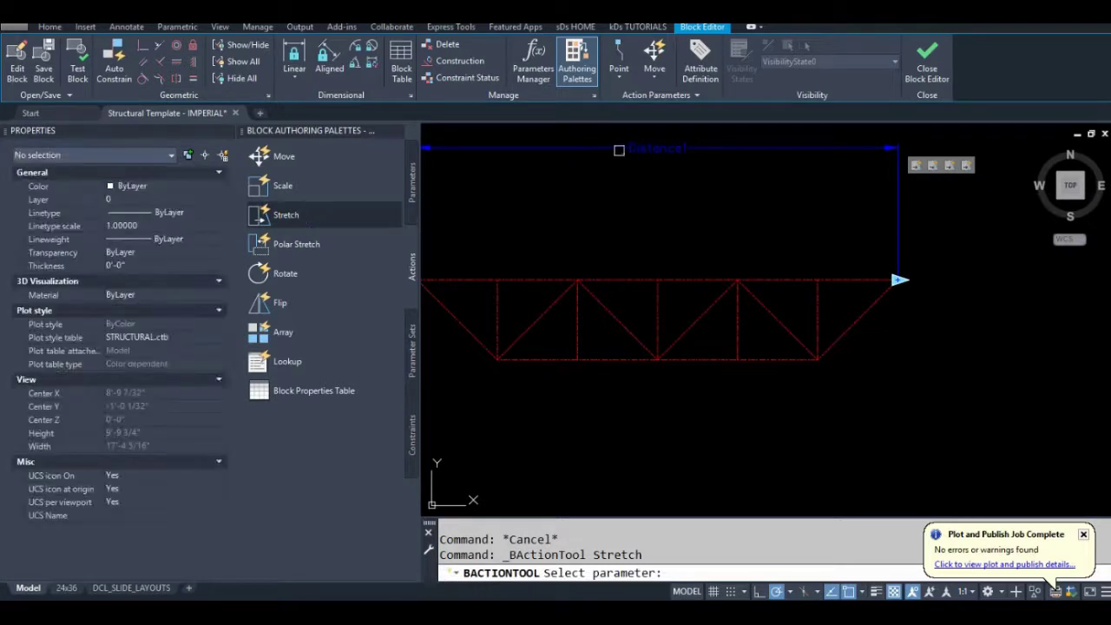
click(623, 149)
click(898, 279)
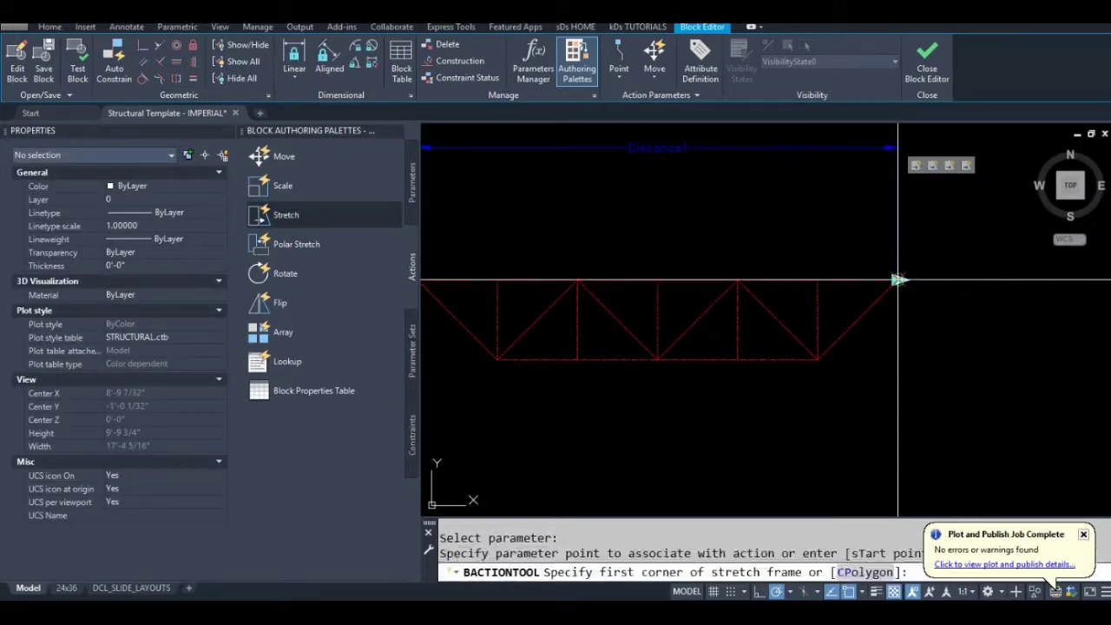
click(764, 235)
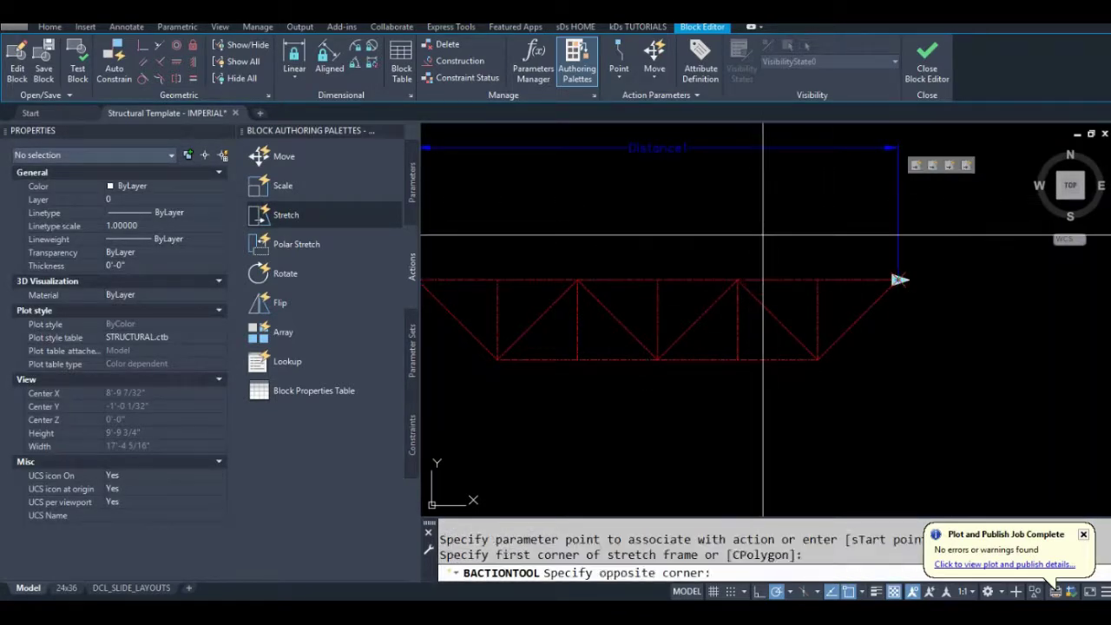
click(714, 393)
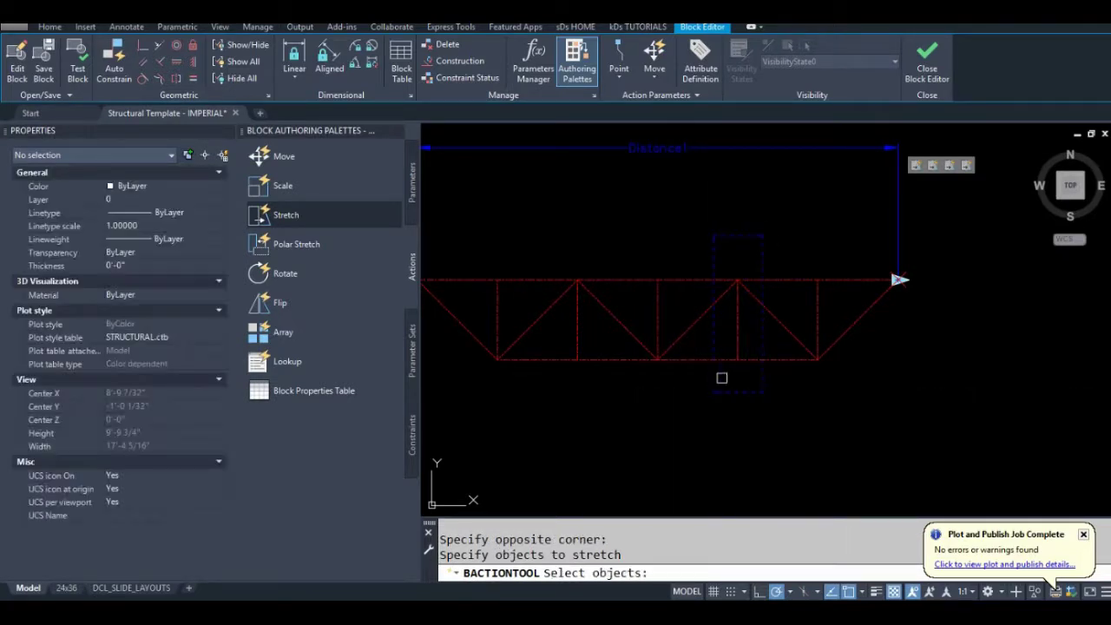
- Assign the fourth vertical from the left and the two diagonals meeting at its top as the stretch action's objects
click(739, 294)
click(730, 290)
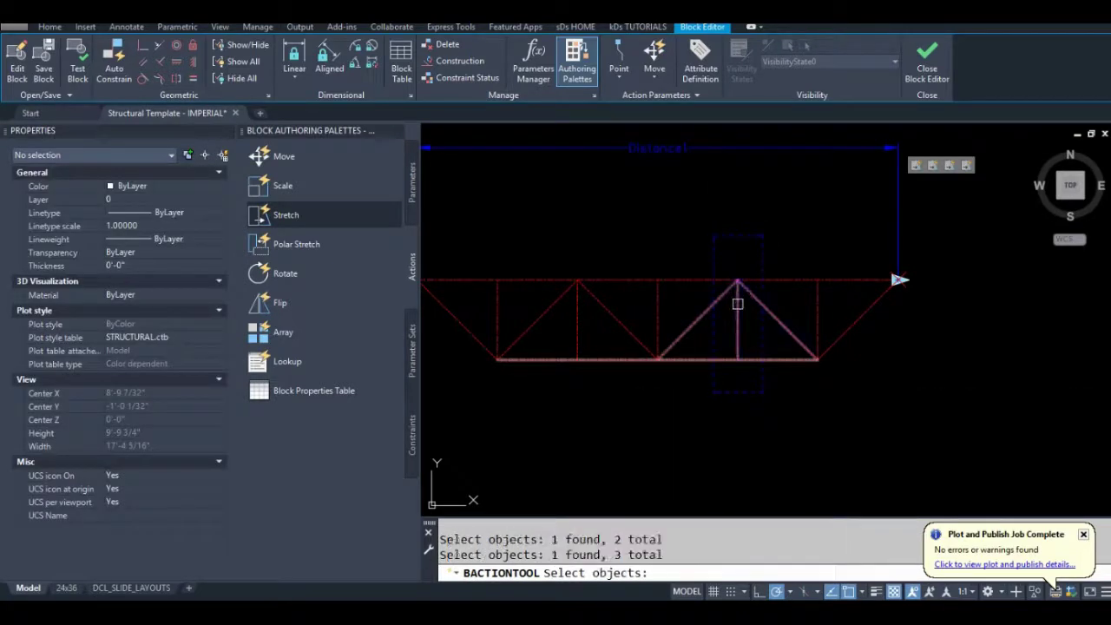
middle_drag(816, 244, 798, 270)
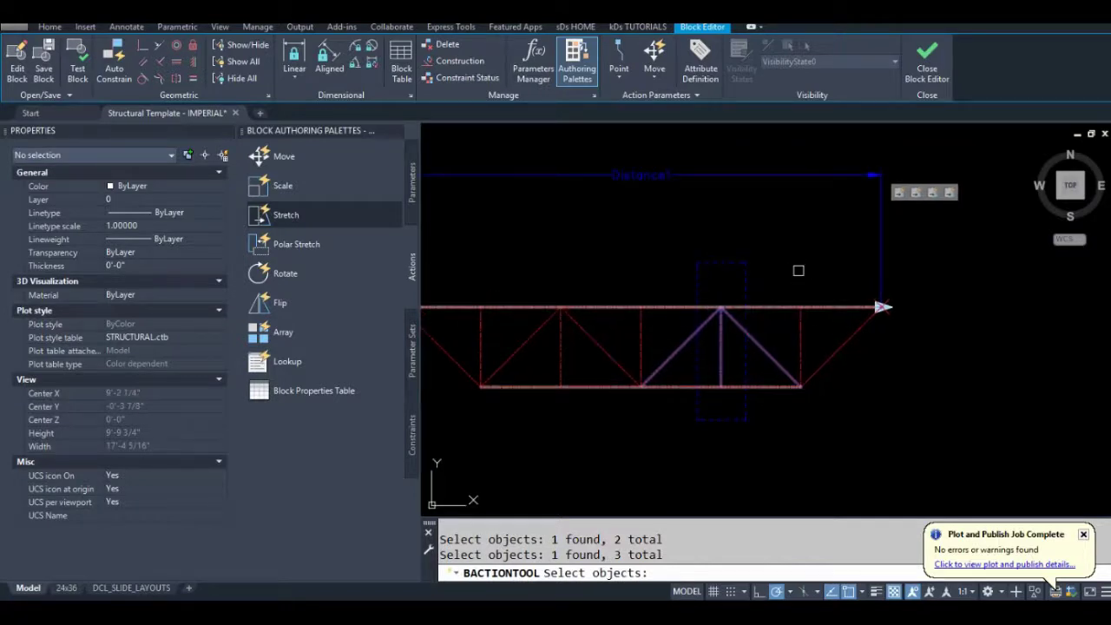
key(Return)
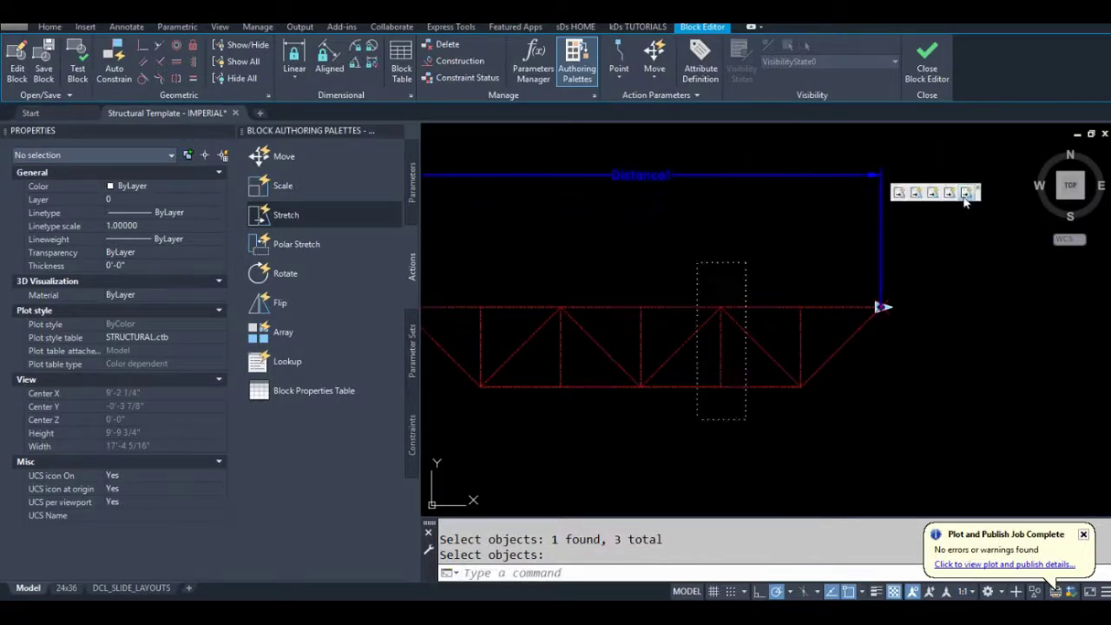
- Set the distance multiplier of the fourth vertical's stretch action to 0.6667
click(171, 394)
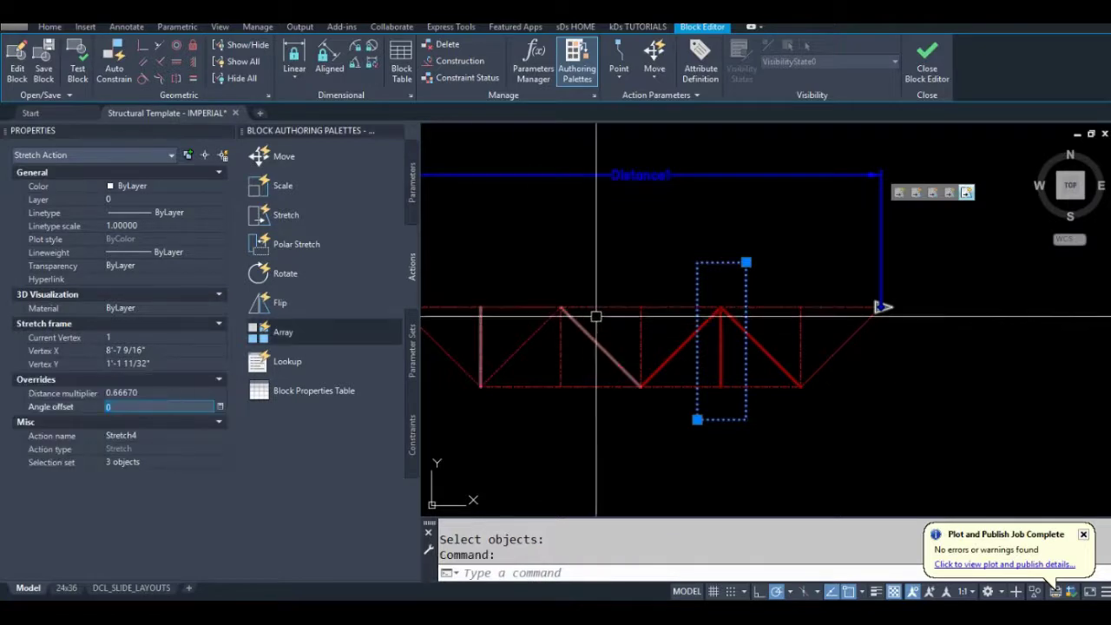
key(Escape)
middle_drag(830, 269, 787, 250)
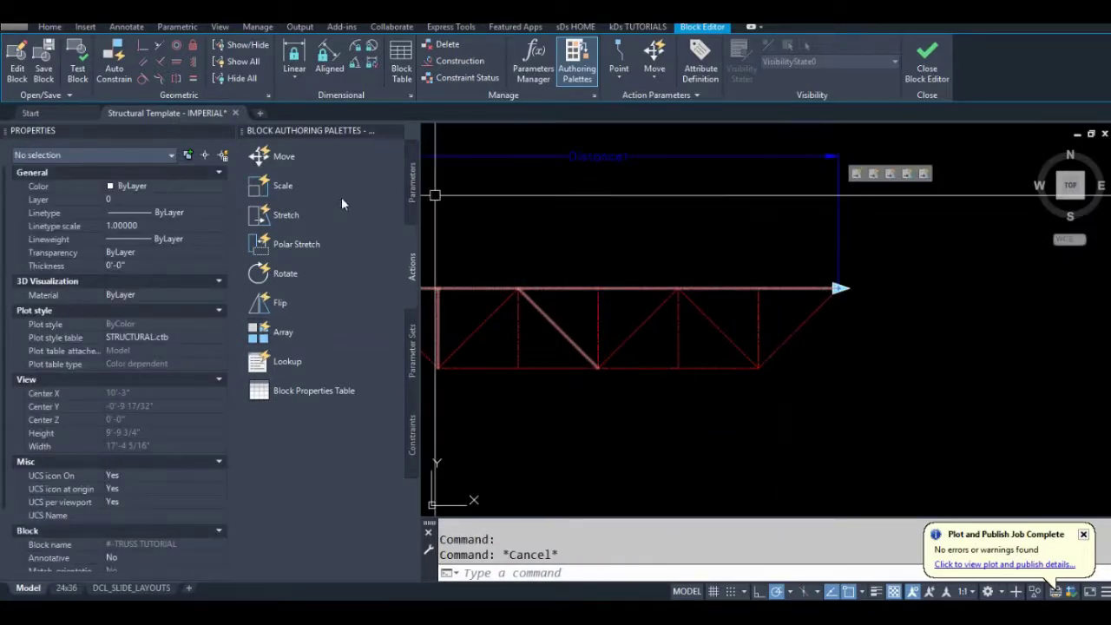
click(286, 184)
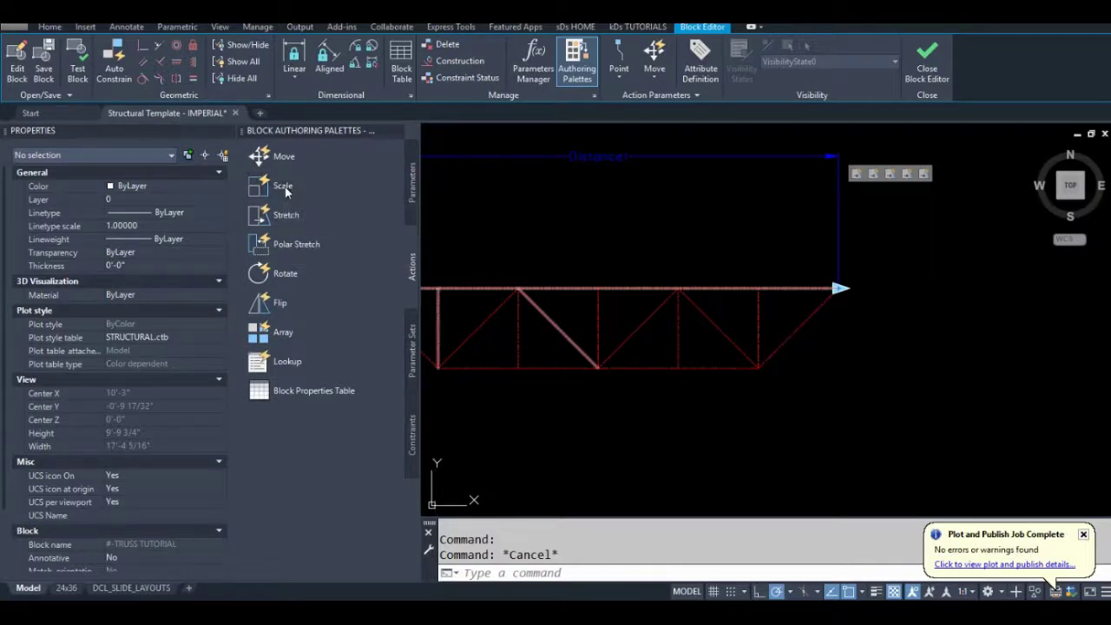
click(573, 155)
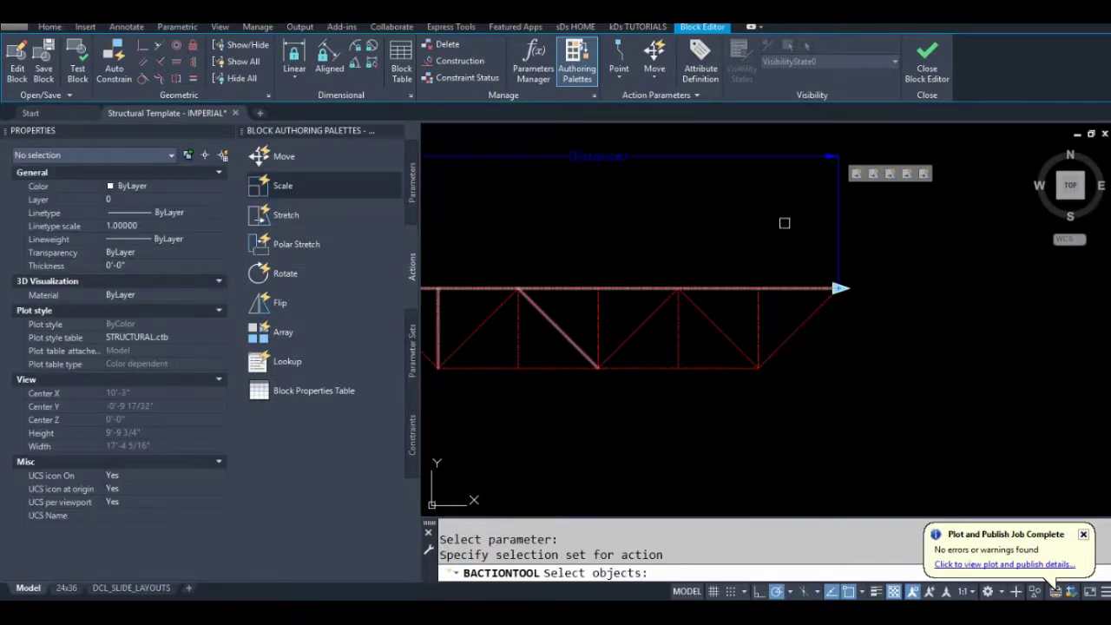
key(Escape)
key(Escape)
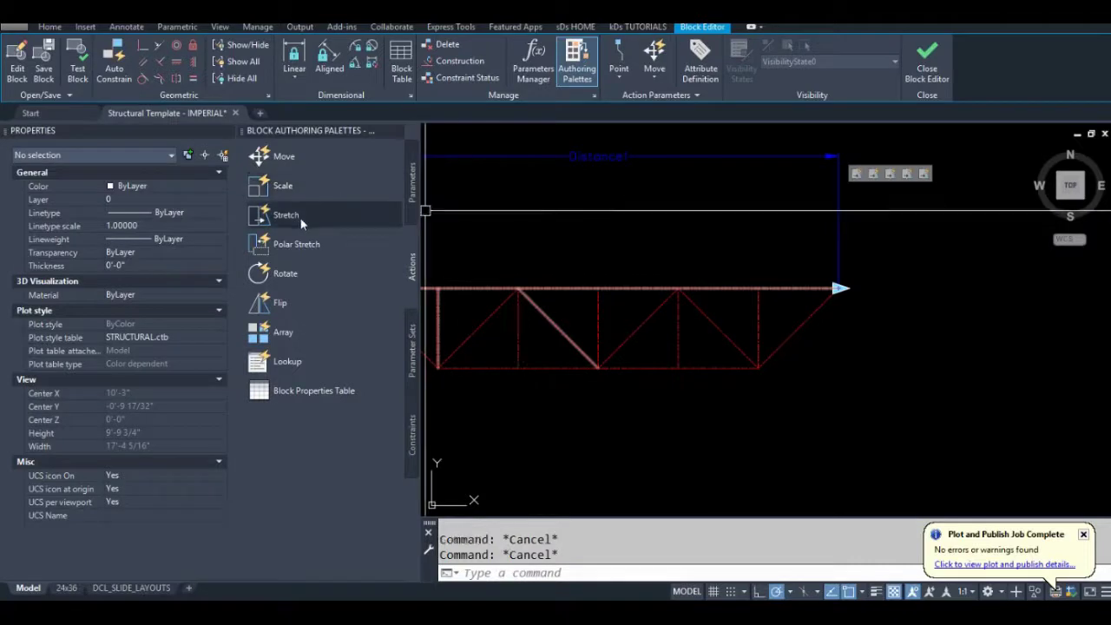
- Start a stretch action on the linear parameter's right end point and frame the rightmost vertical
click(286, 215)
click(597, 156)
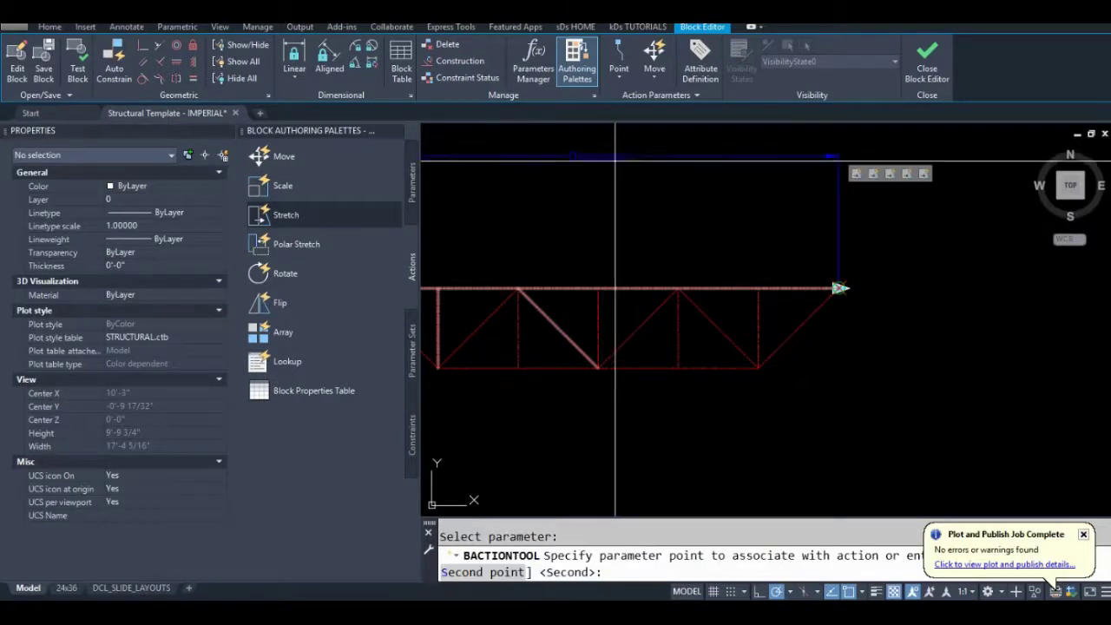
click(839, 287)
click(780, 261)
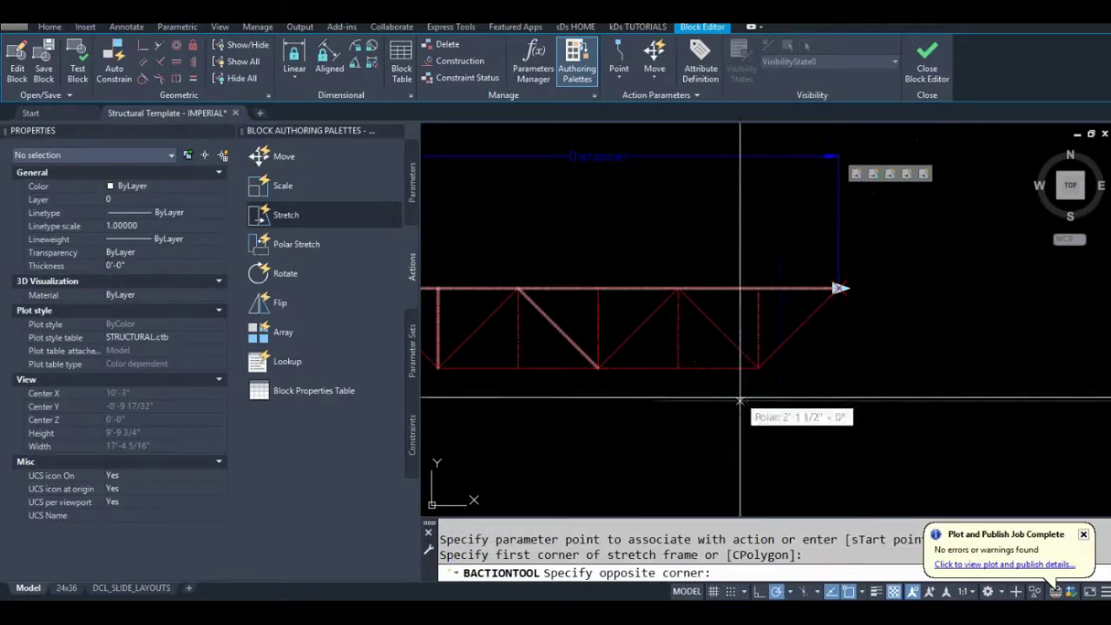
click(739, 402)
- Assign the rightmost vertical, the two diagonals meeting at its base and the bottom chord as the stretch action's objects
scroll(842, 366, up, 2)
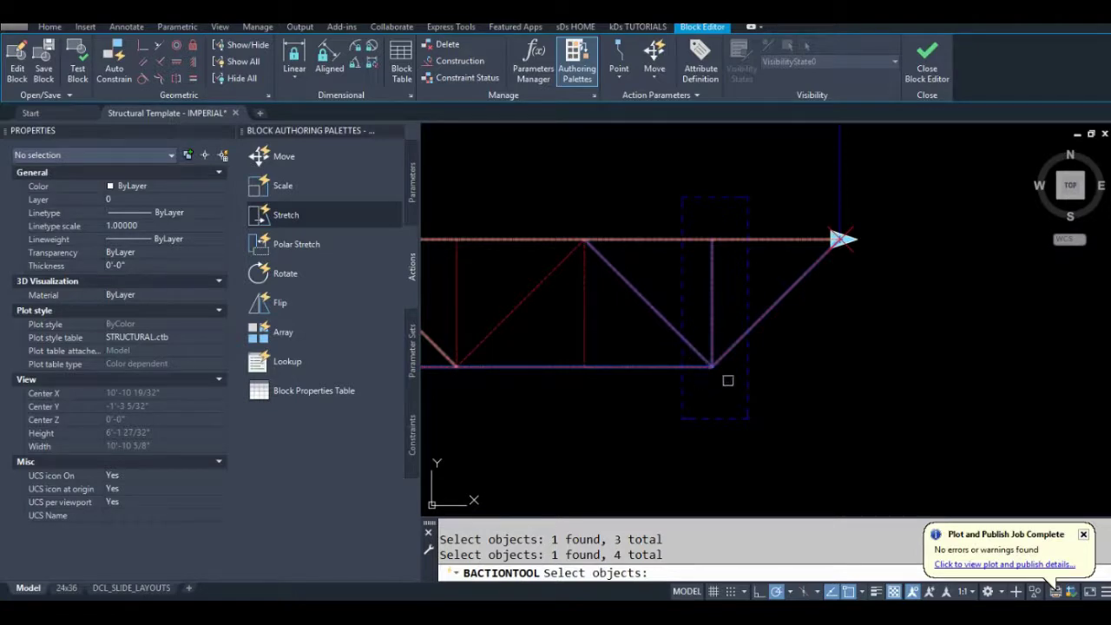
scroll(719, 309, down, 2)
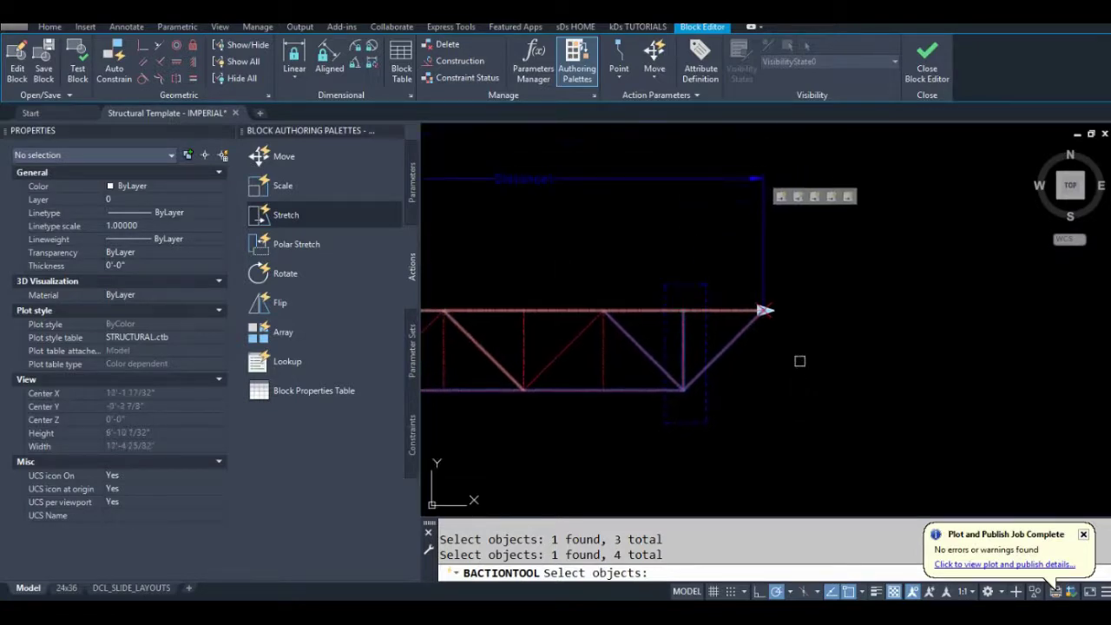
key(Return)
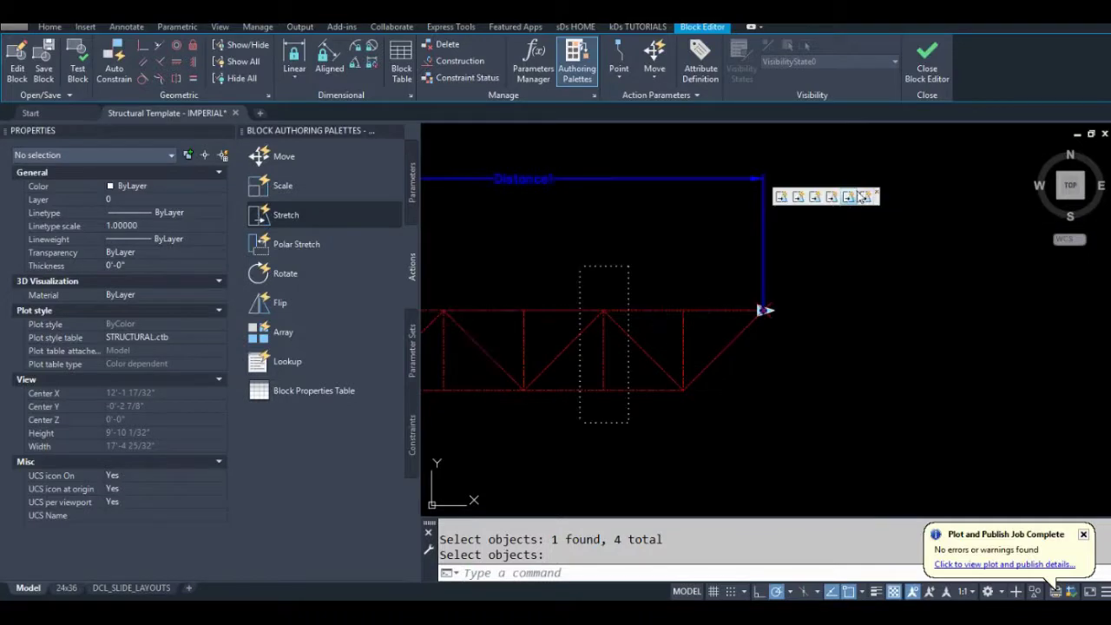
- Calculate 5 ÷ 6 in Calculator and set the distance multiplier of the rightmost vertical's stretch action to 0.8333
click(425, 599)
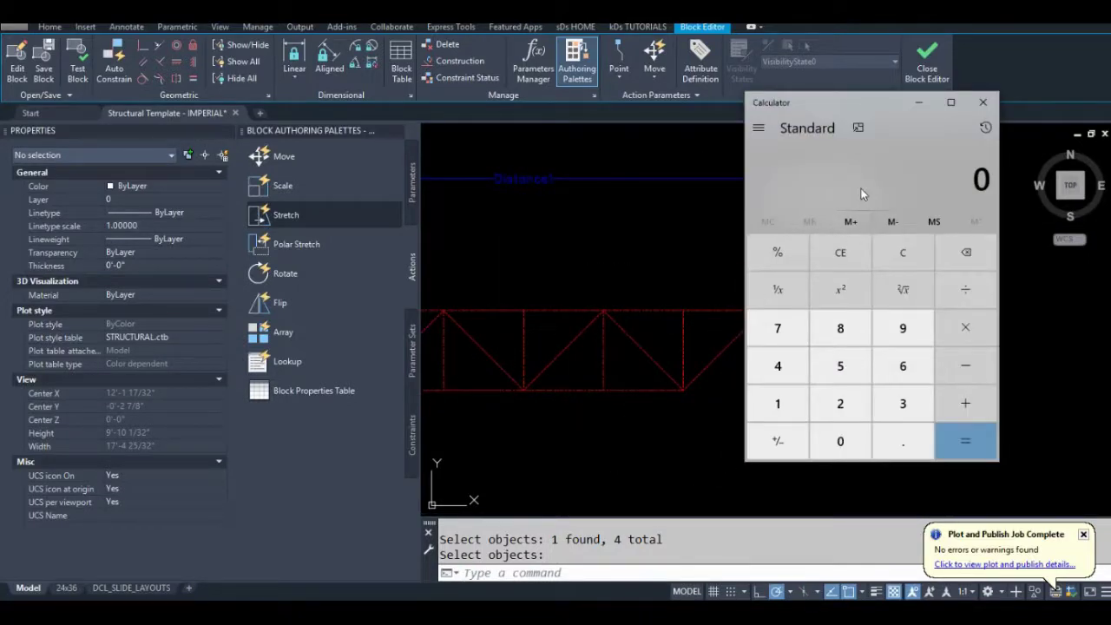
text(5+6)
key(Return)
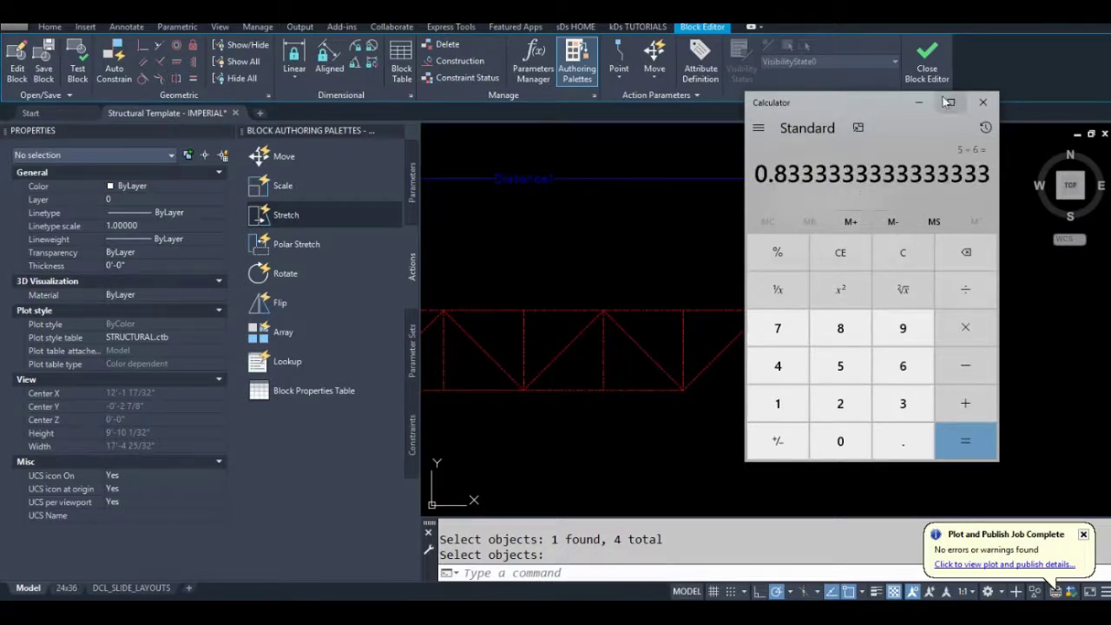
click(918, 106)
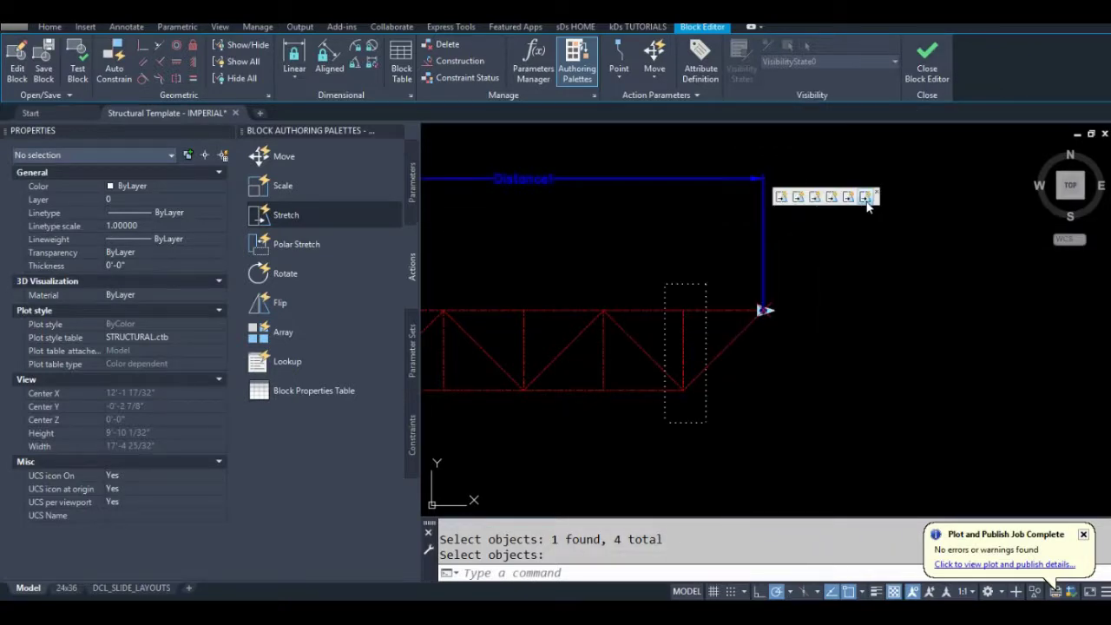
click(866, 197)
click(169, 394)
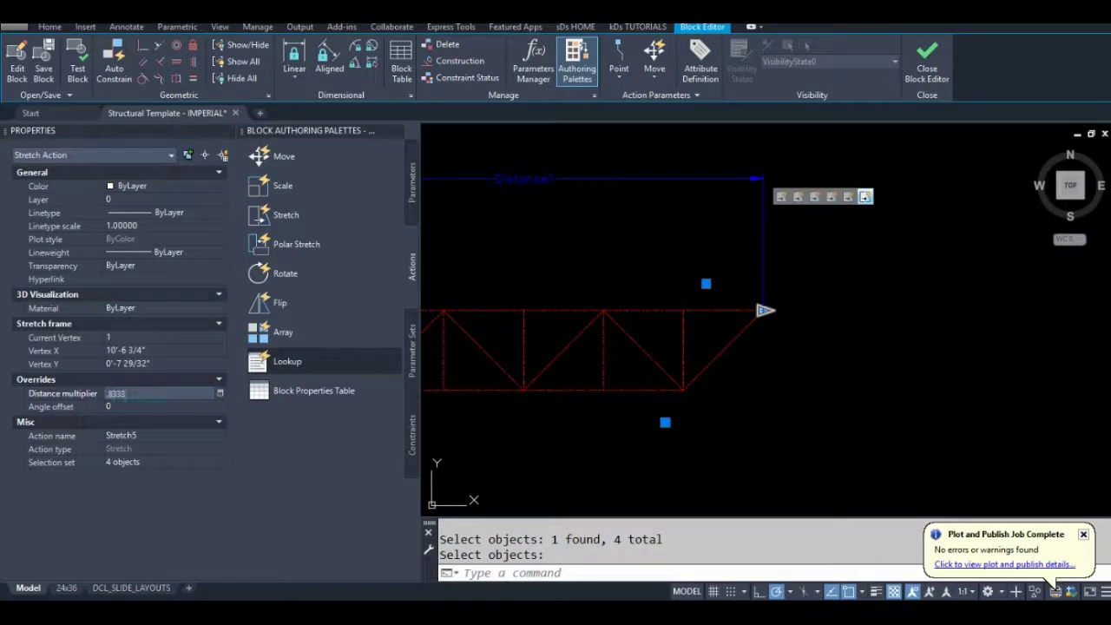
key(Return)
key(Escape)
- Review the stretch frames, selection sets and distance multipliers of the actions on the truss's length parameter
scroll(611, 266, down, 1)
middle_drag(611, 265, 736, 247)
click(849, 208)
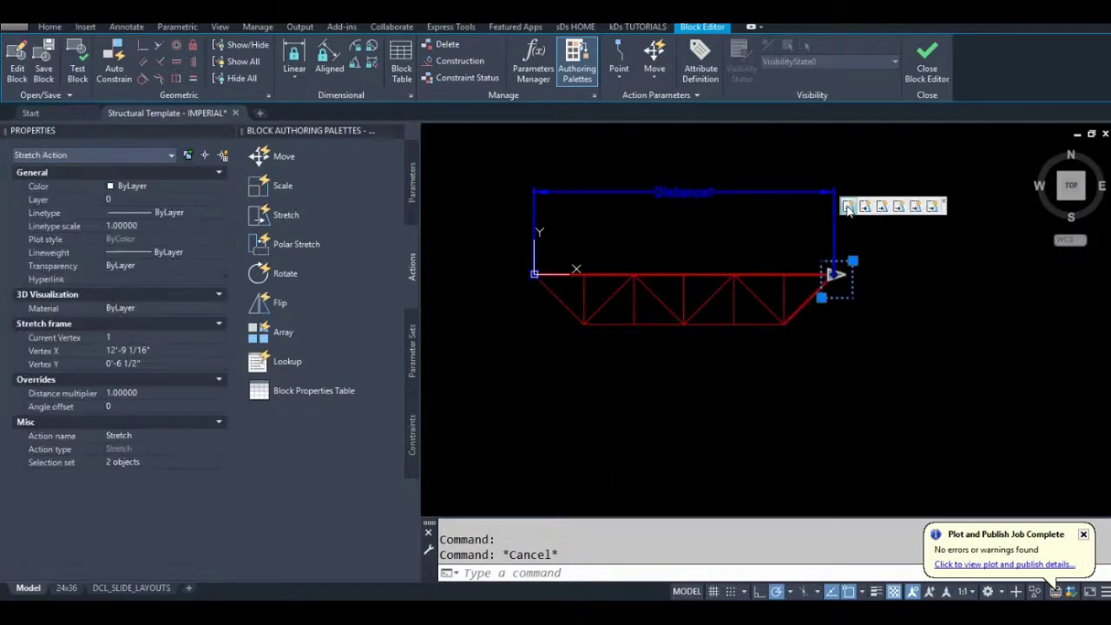
click(865, 207)
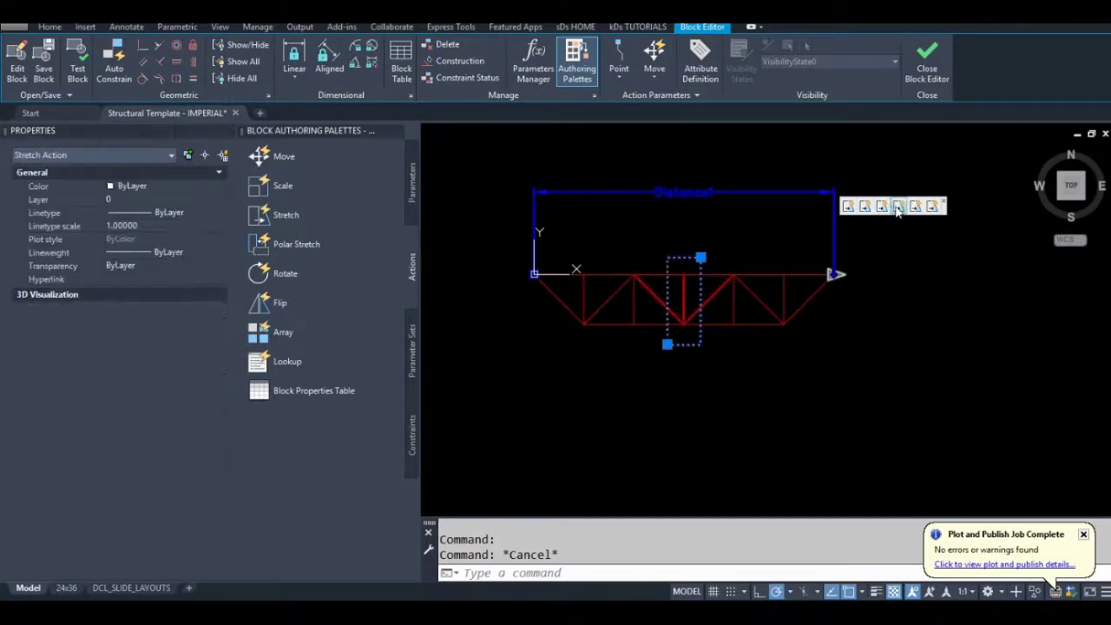
click(915, 208)
click(932, 207)
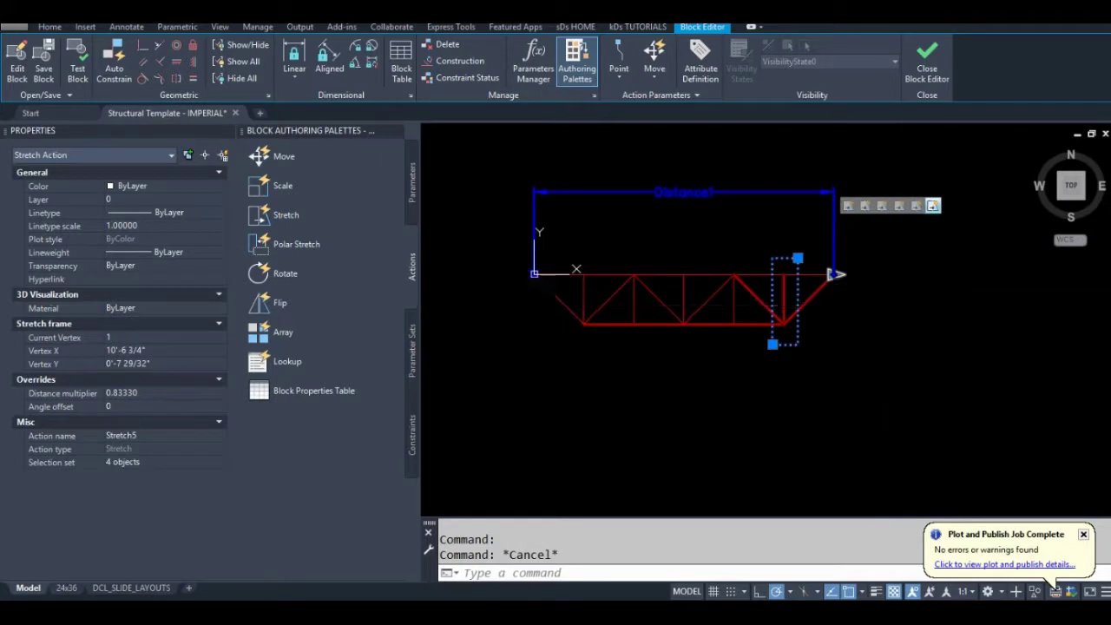
key(Escape)
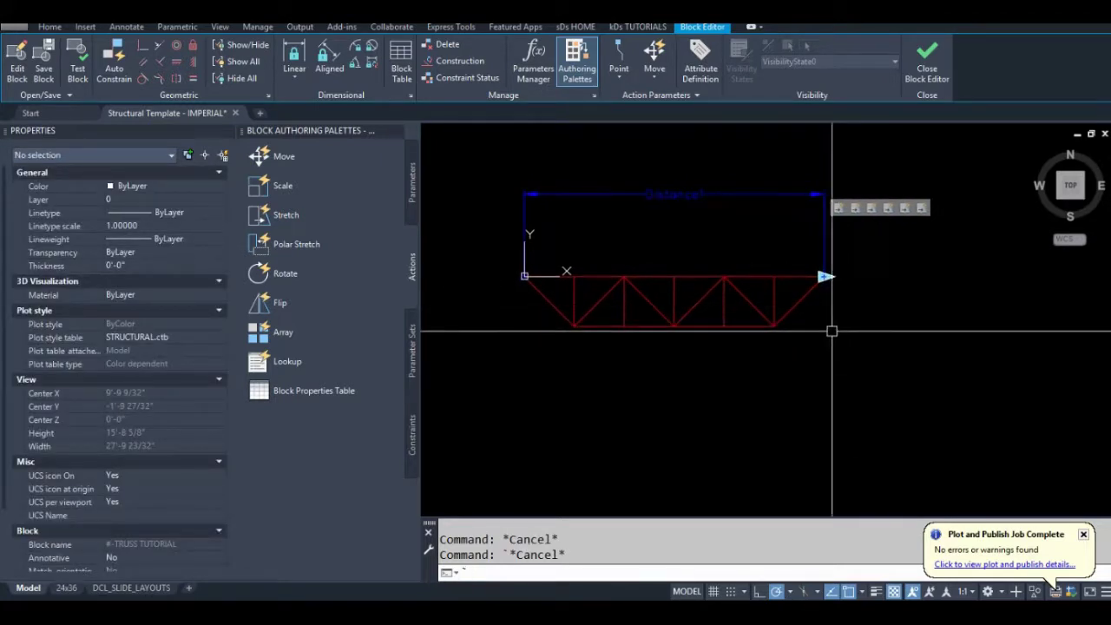
- Add a Linear Stretch parameter set from the top to the bottom of the middle vertical, with its label beyond the truss's right end
scroll(819, 348, up, 2)
scroll(829, 348, down, 2)
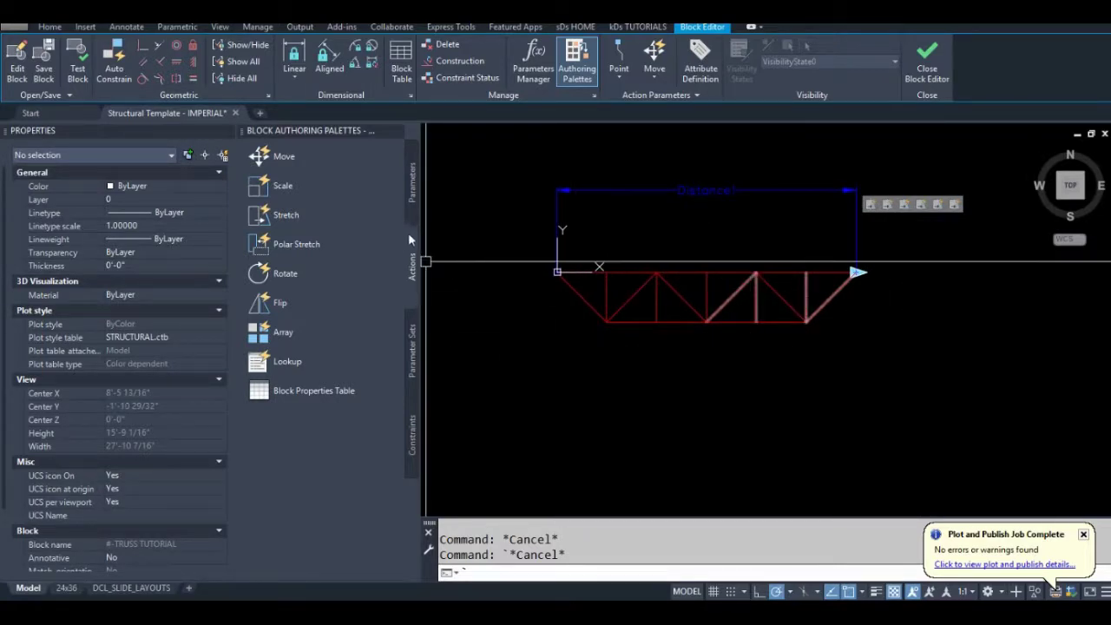
click(412, 330)
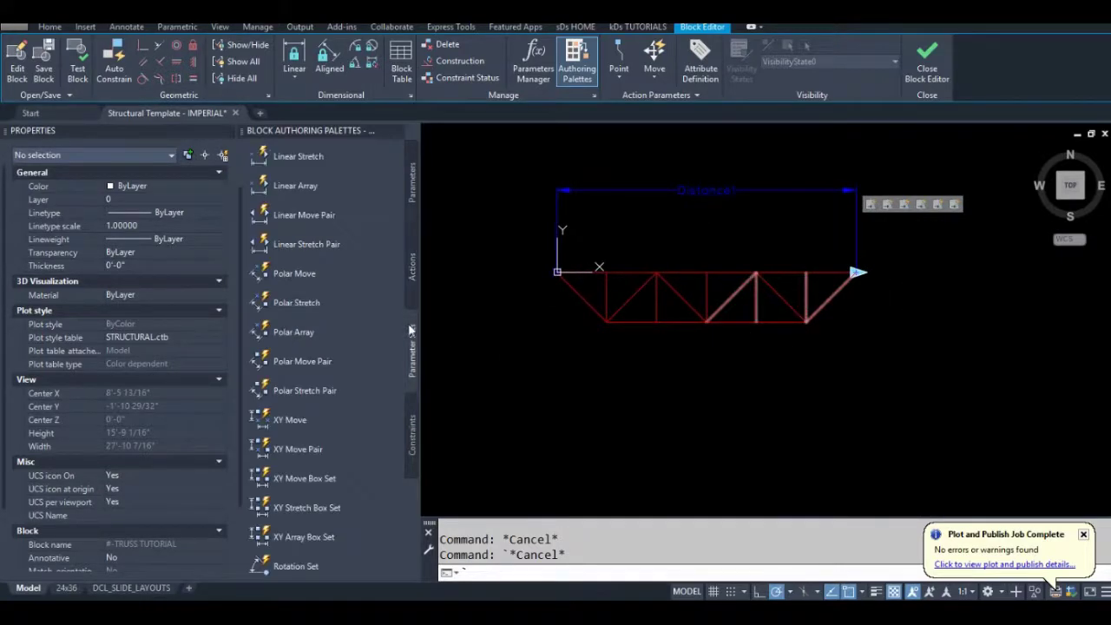
scroll(303, 243, up, 1)
click(306, 186)
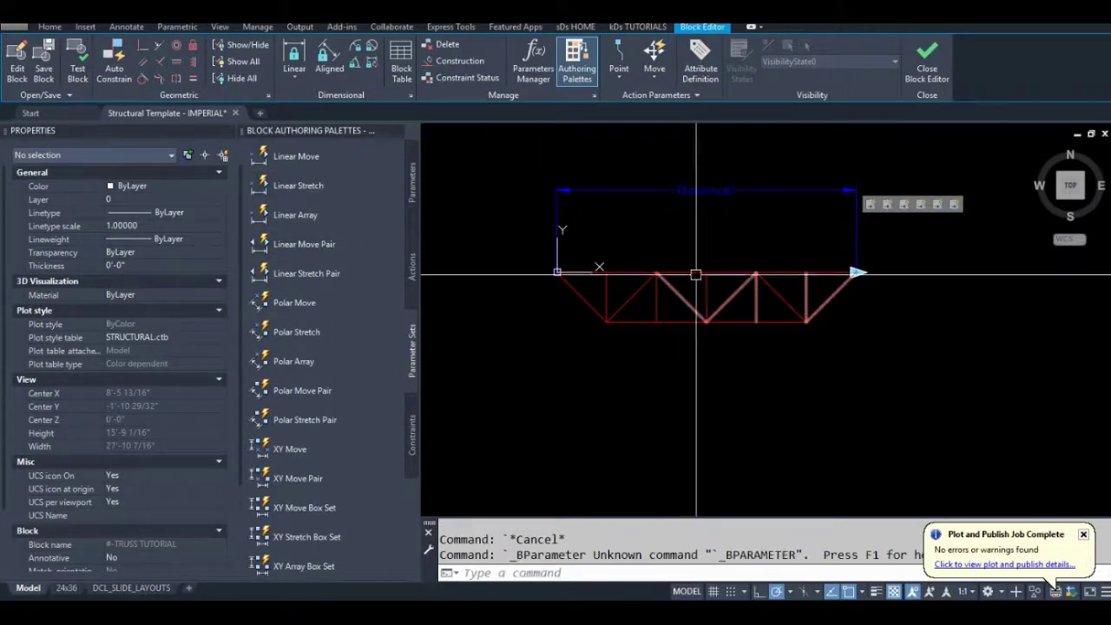
click(304, 187)
click(707, 272)
click(707, 323)
click(947, 351)
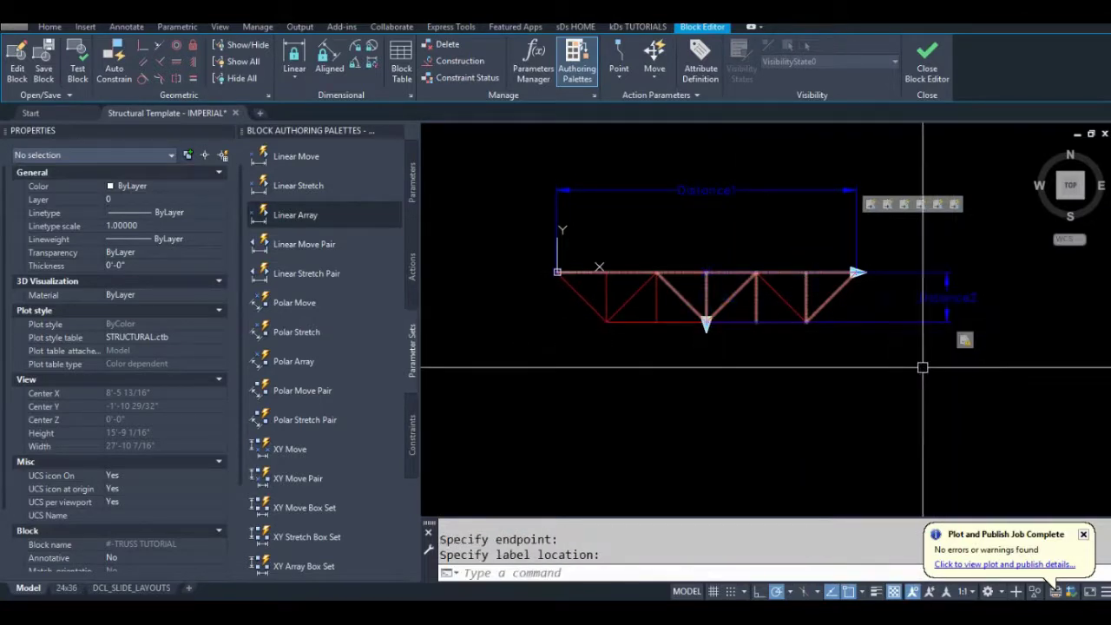
- Start a new selection set for the depth parameter's stretch action and frame the lower part of the whole truss
click(964, 343)
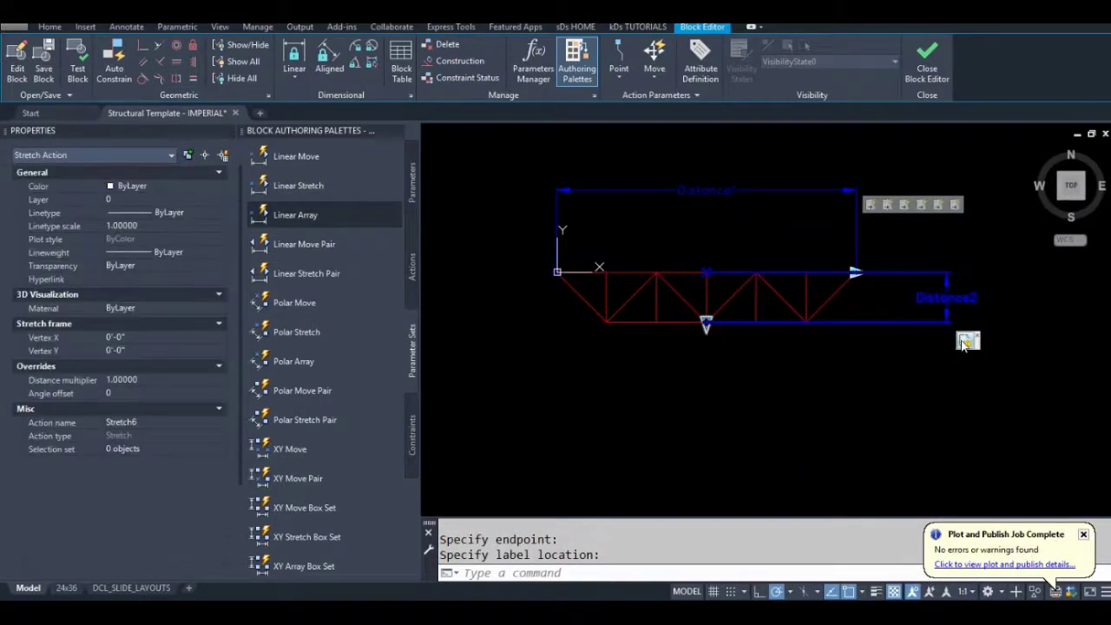
key(Escape)
right_click(966, 341)
mouse_move(1020, 369)
click(903, 369)
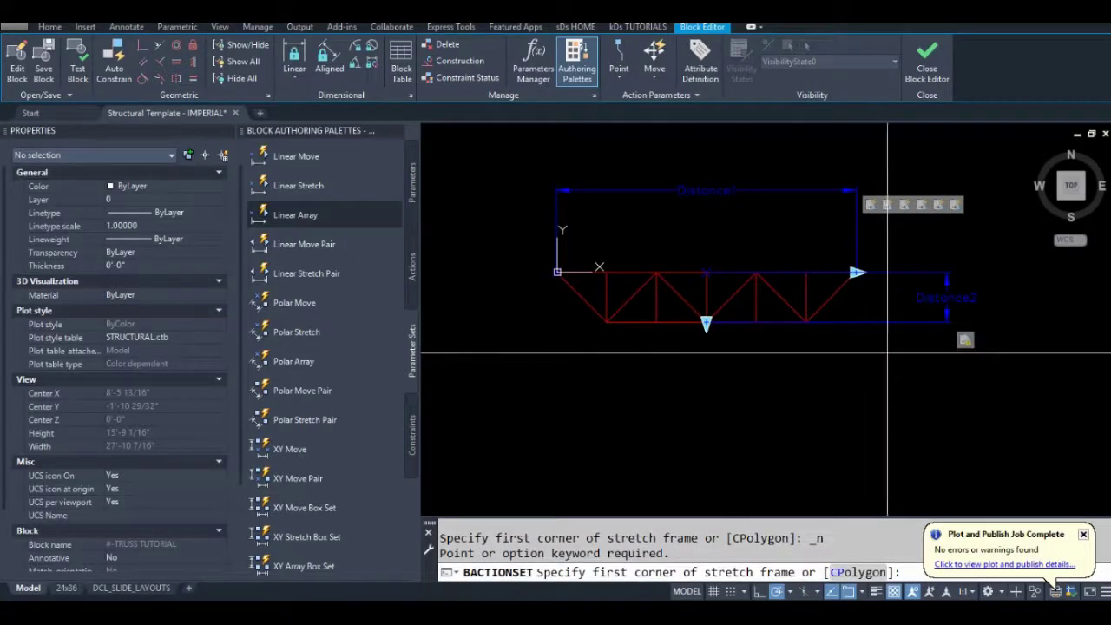
click(1013, 309)
click(547, 384)
- Assign the bottom chord and the verticals and diagonals reaching it as the depth stretch action's objects
scroll(820, 334, up, 3)
click(844, 347)
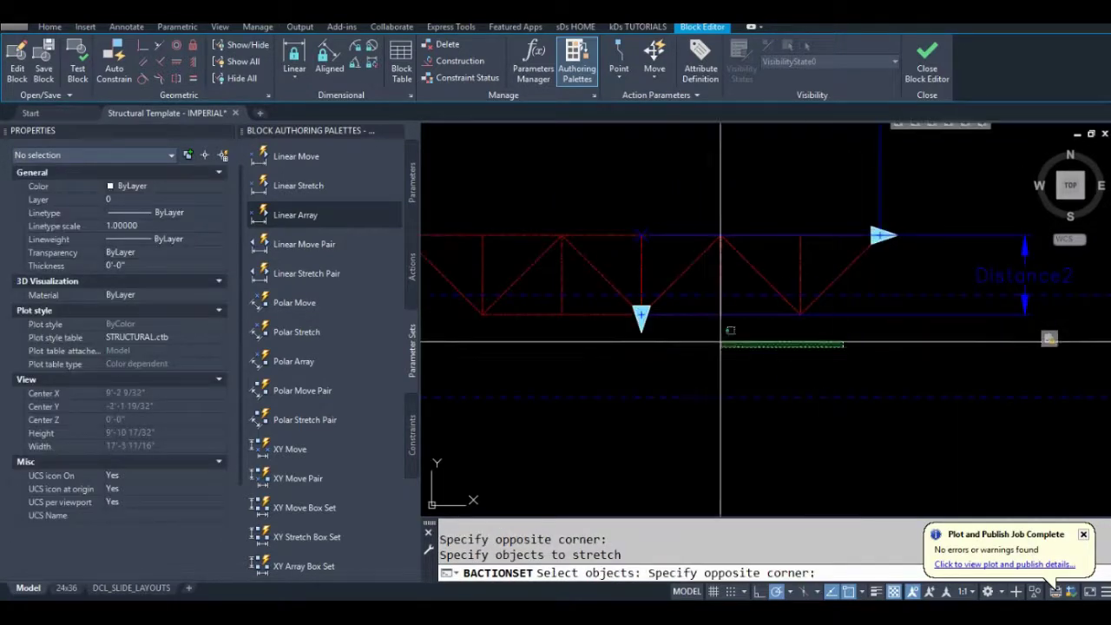
click(465, 309)
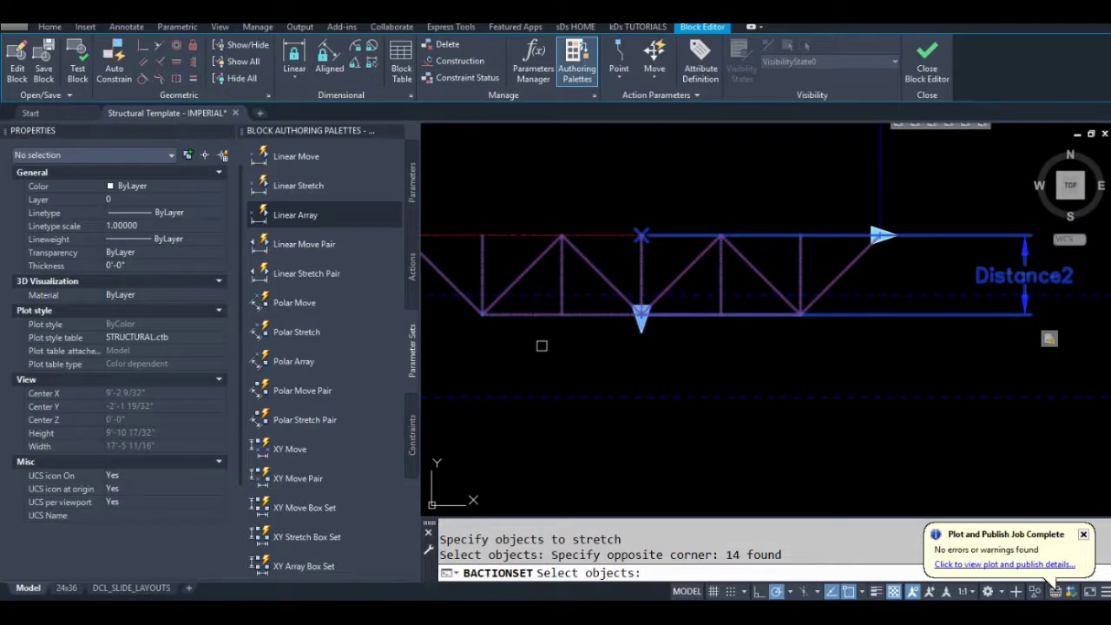
key(Return)
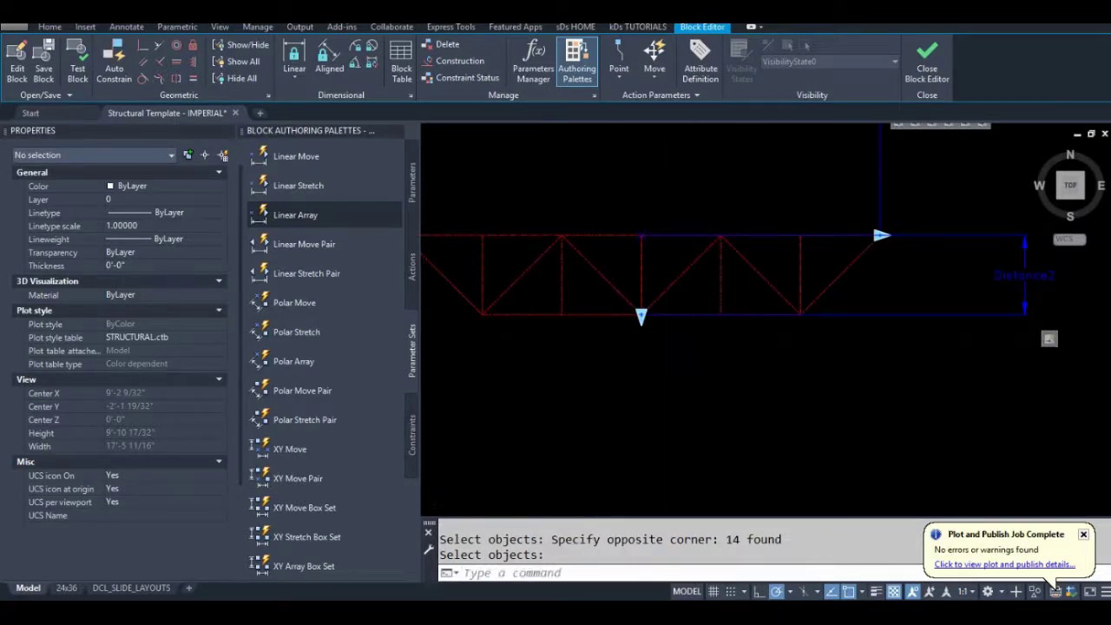
- Start modifying the selection set of the middle vertical's stretch action, and redraw its frame around the middle vertical
scroll(757, 340, down, 2)
click(899, 209)
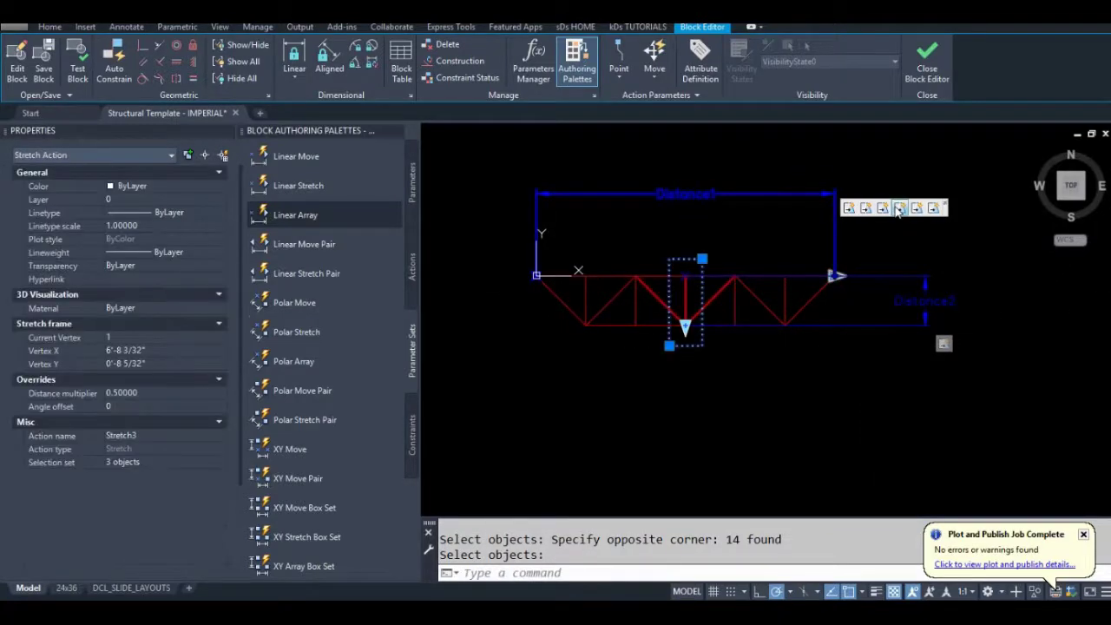
right_click(899, 209)
mouse_move(930, 236)
click(834, 252)
scroll(695, 254, up, 2)
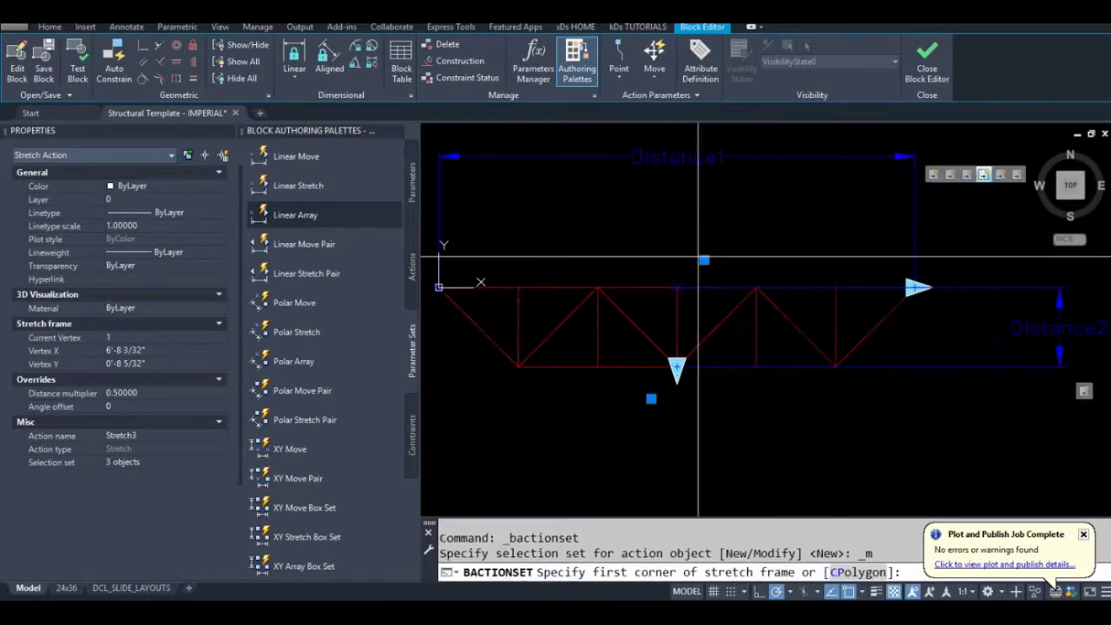
click(652, 399)
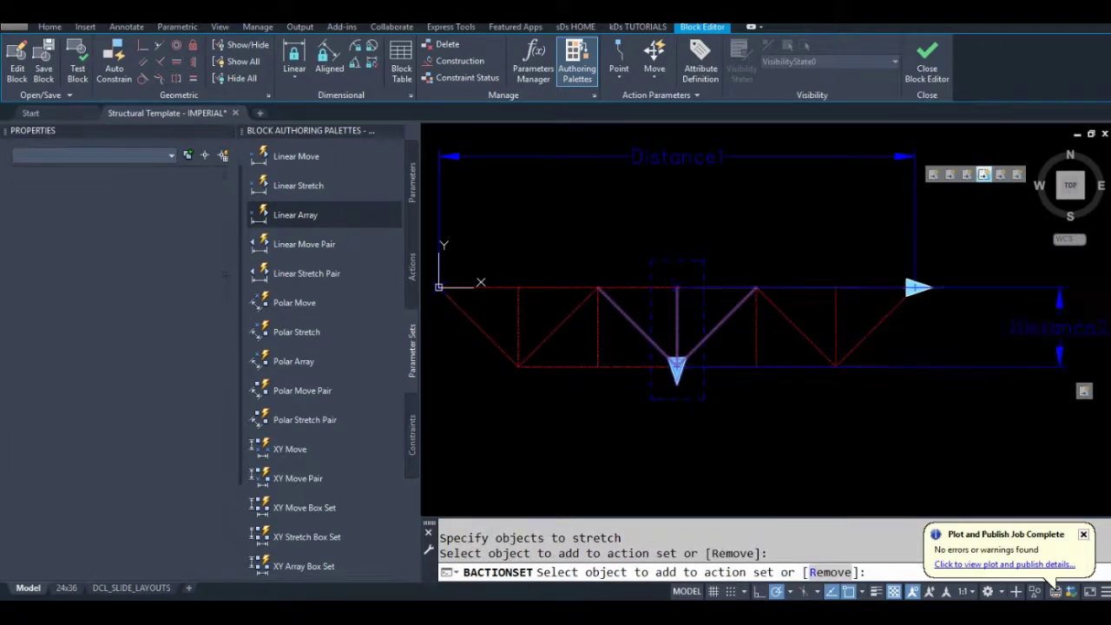
- Add the Distance2 depth parameter to the objects of the middle vertical's stretch action
click(908, 370)
middle_drag(910, 404, 844, 397)
scroll(845, 398, down, 2)
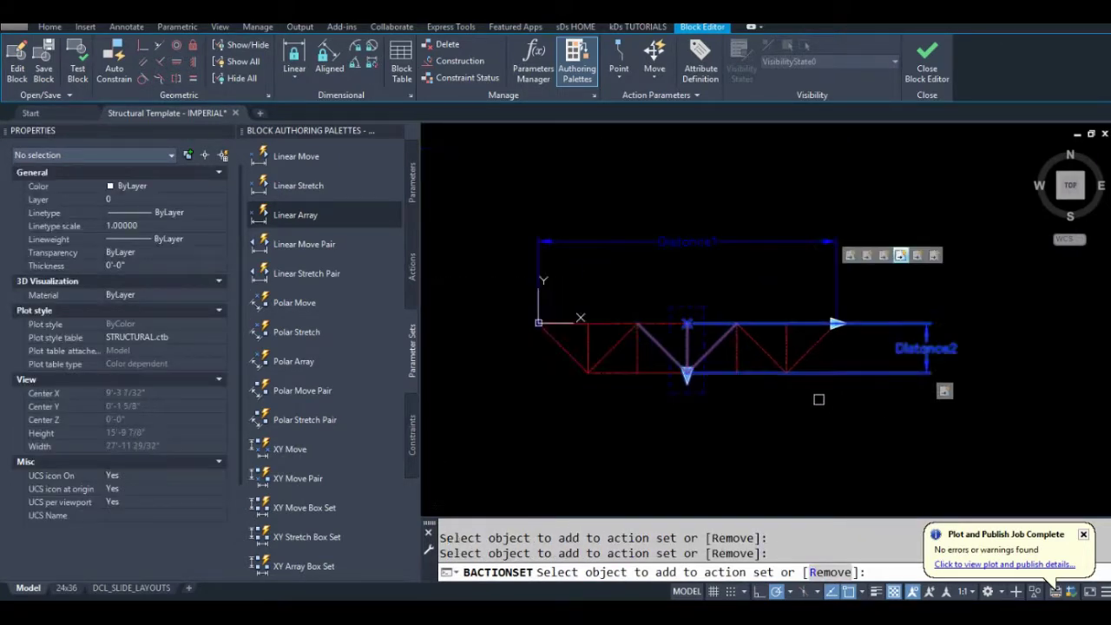
scroll(690, 389, up, 2)
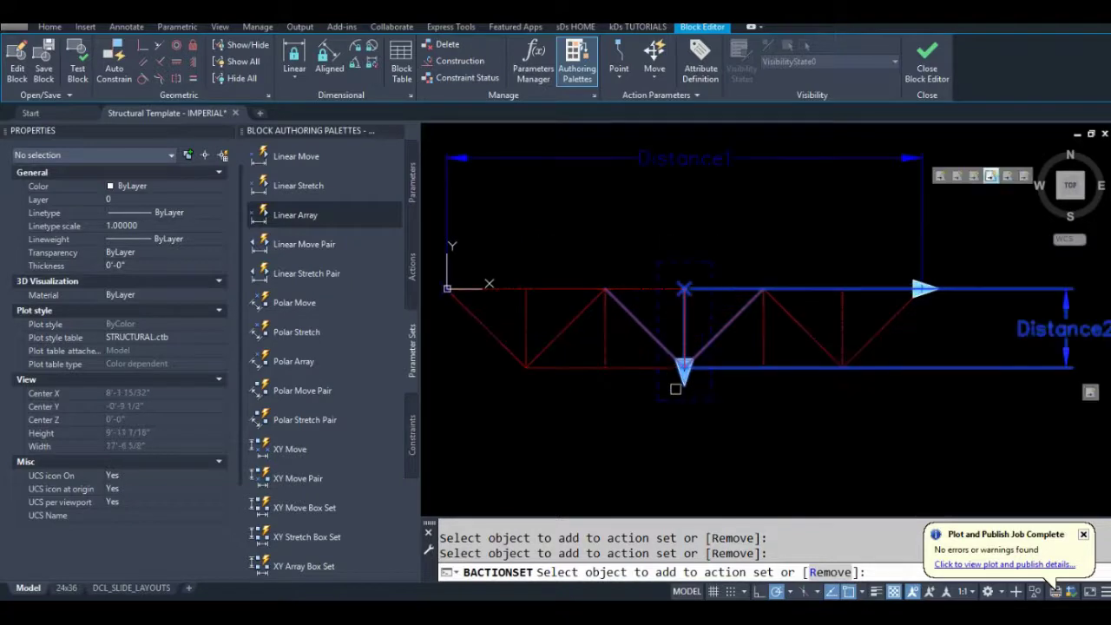
middle_drag(729, 437, 734, 384)
middle_drag(807, 389, 799, 389)
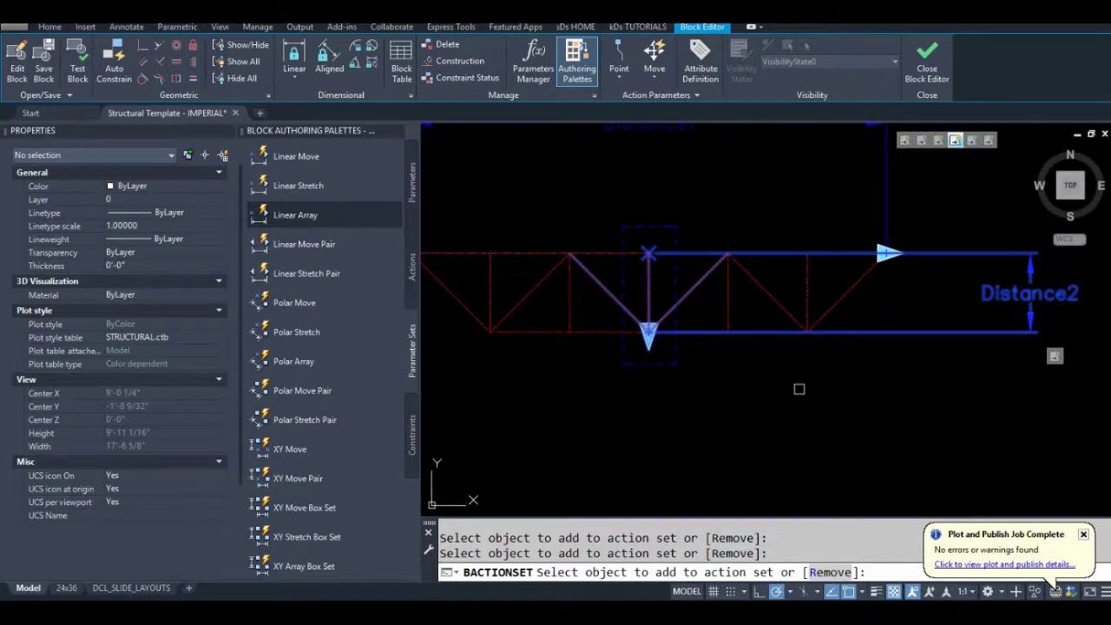
scroll(779, 390, down, 2)
scroll(778, 390, up, 2)
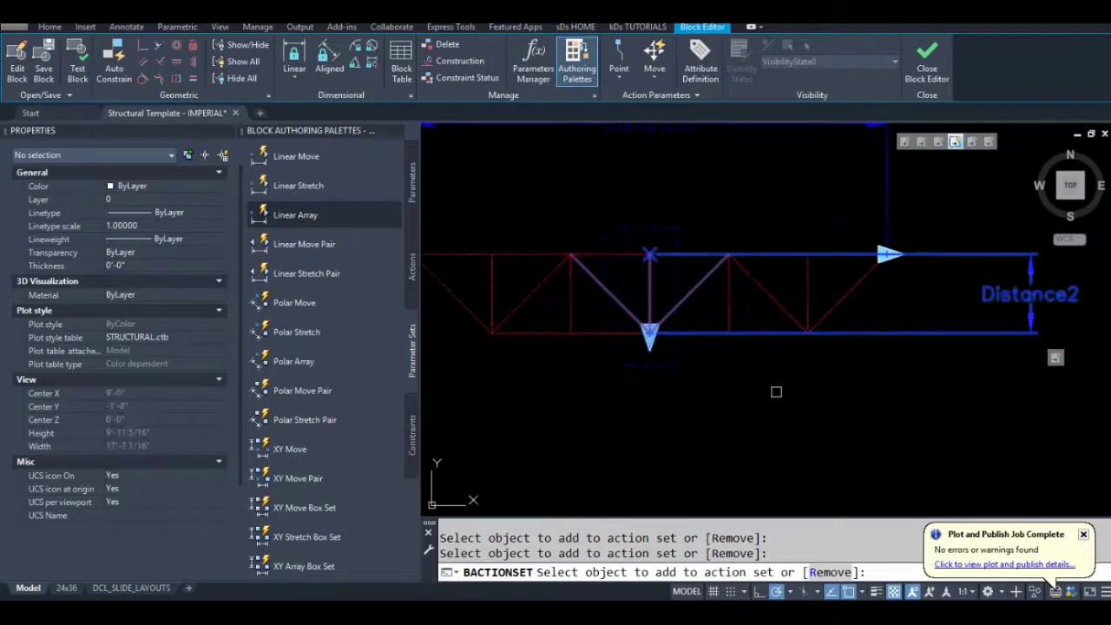
key(Return)
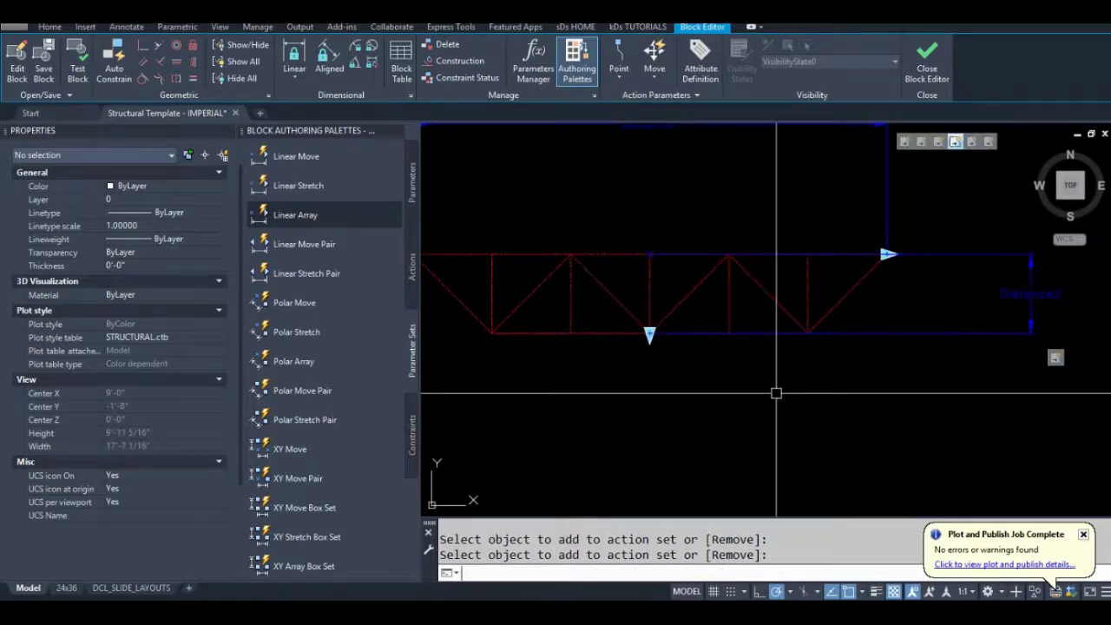
- Close the Block Editor and save the changes to the truss block
scroll(777, 391, down, 2)
scroll(760, 382, up, 1)
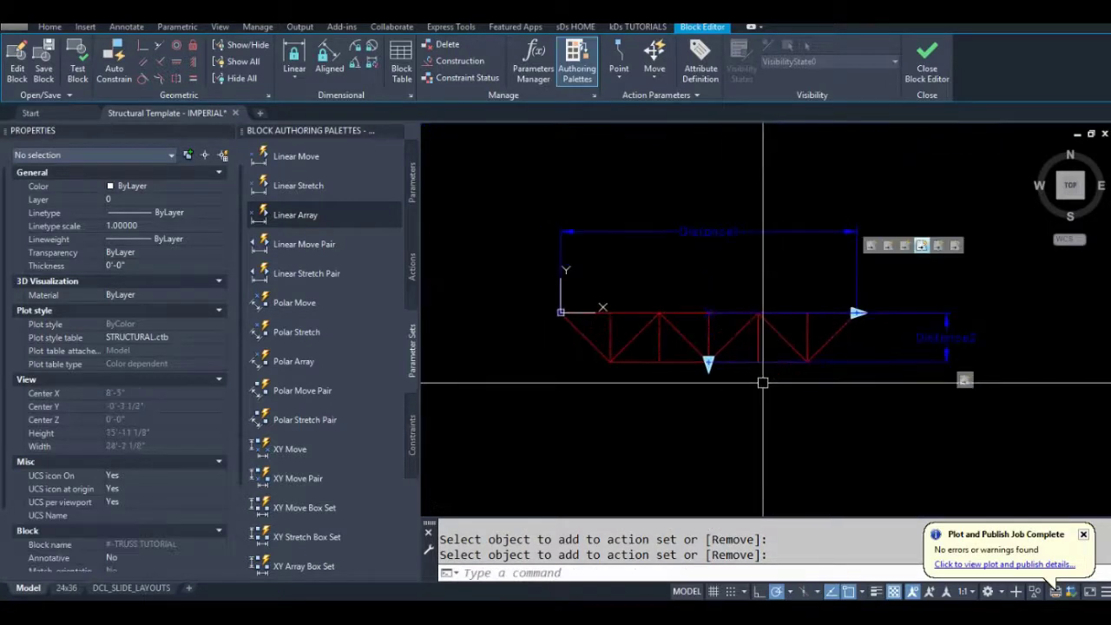
click(924, 68)
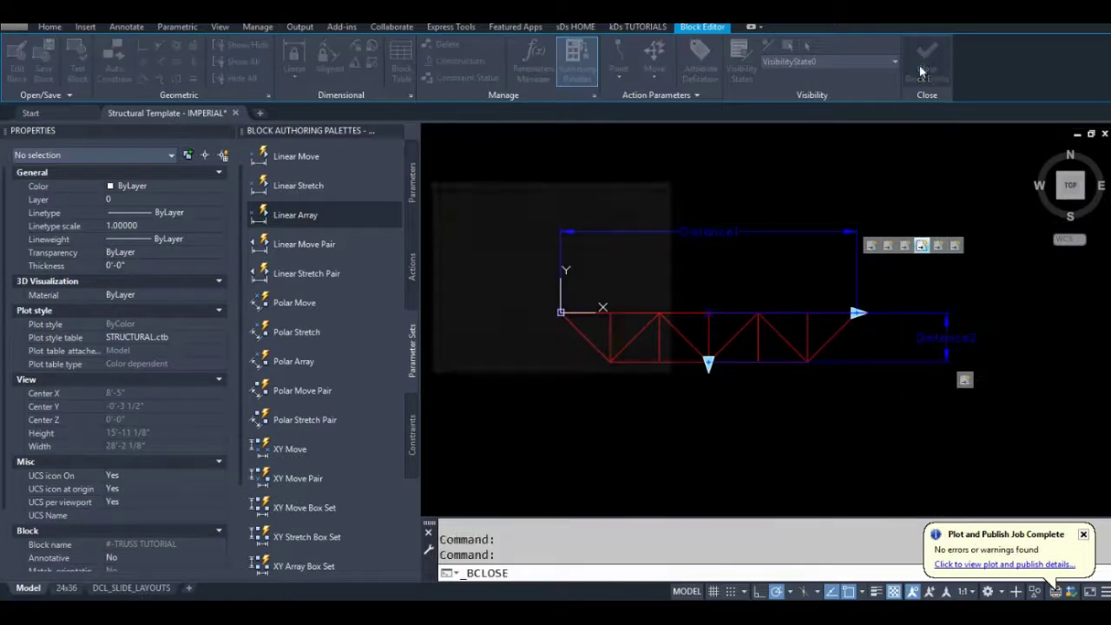
click(536, 280)
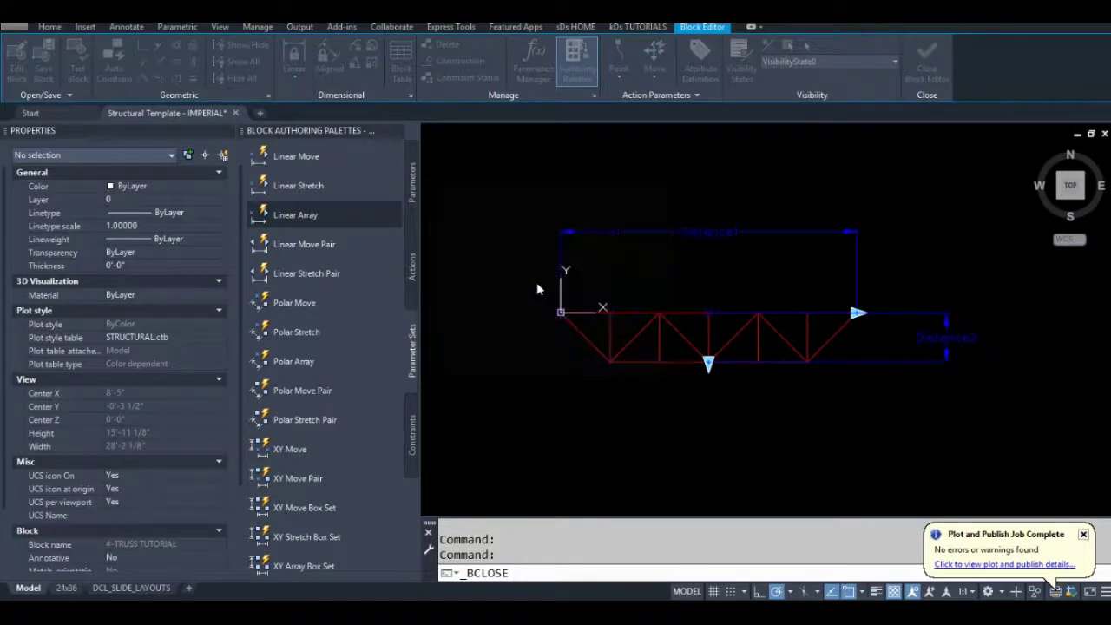
- Select the truss block reference in the drawing and lengthen it to the right with its length grip
middle_drag(613, 301, 607, 363)
scroll(598, 318, down, 2)
middle_drag(608, 321, 574, 272)
scroll(618, 310, up, 2)
scroll(617, 310, up, 1)
click(618, 298)
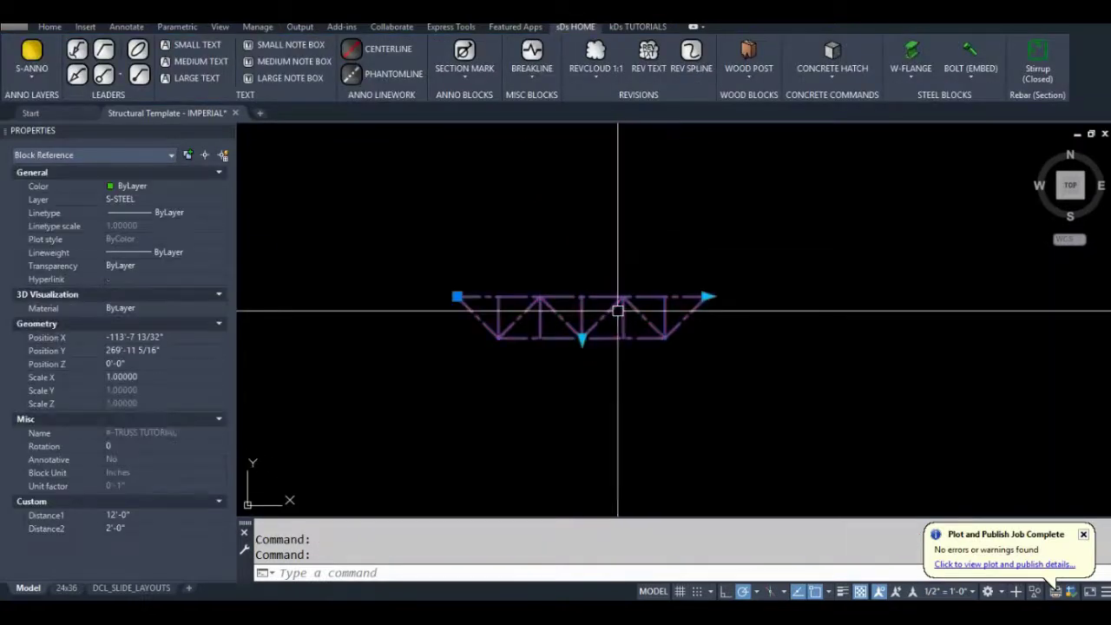
scroll(726, 281, up, 3)
scroll(727, 281, down, 2)
click(734, 281)
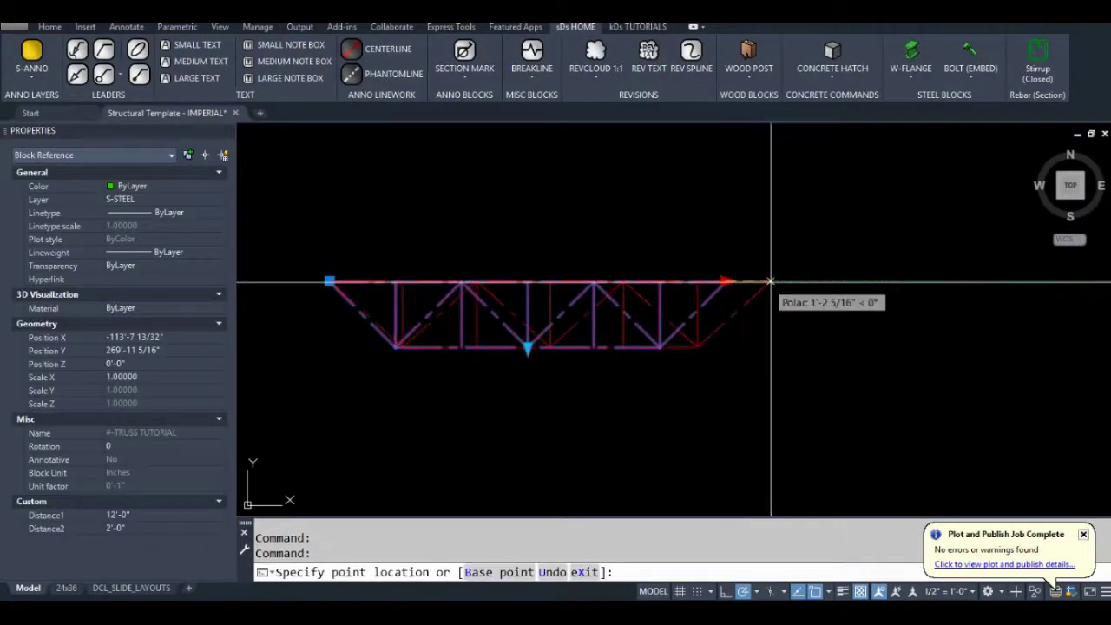
click(807, 288)
- Lengthen the truss further in two stretches, first to about 16'-10" and finally to about 20'-0"
scroll(806, 289, down, 2)
click(811, 304)
click(857, 318)
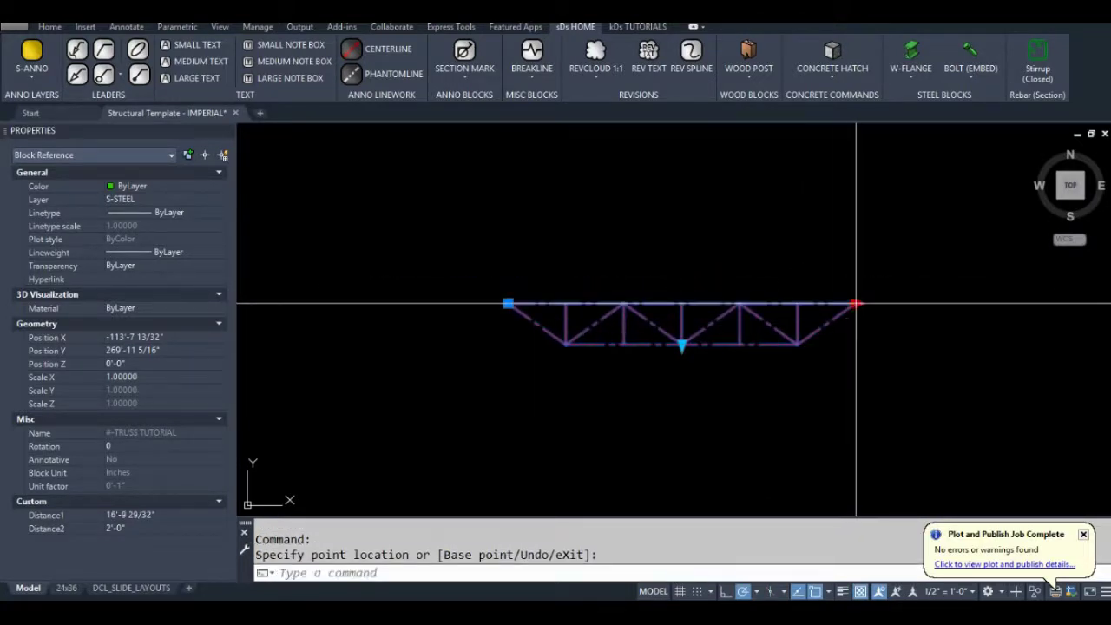
click(857, 303)
click(923, 303)
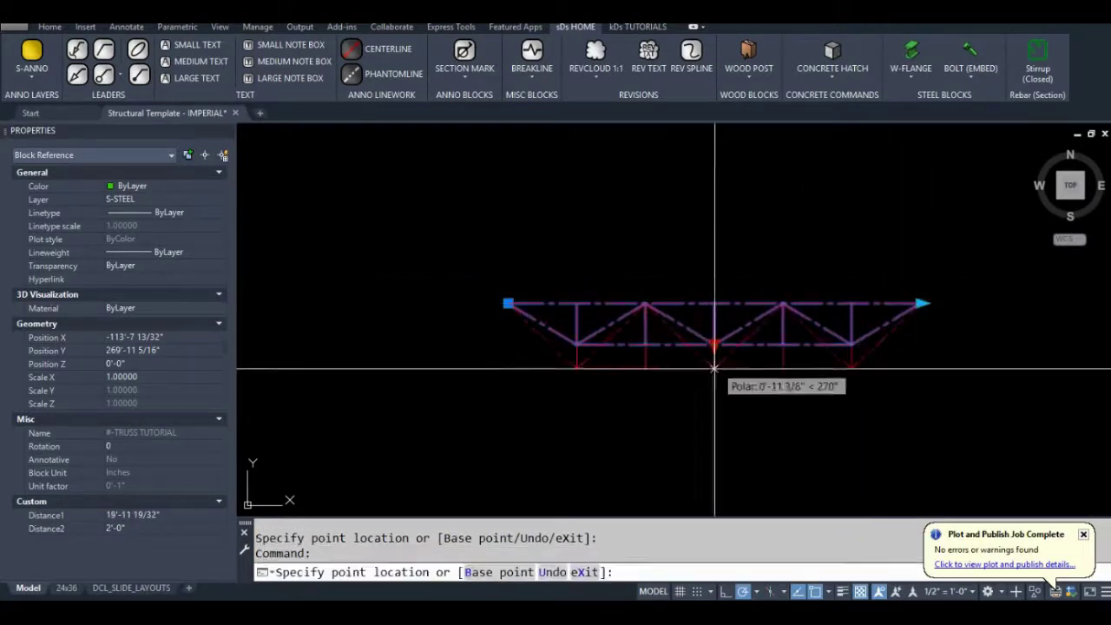
- Deepen the truss reference to about 4'-2" and lengthen it to about 20'-11" with its depth and length grips
click(714, 374)
click(921, 303)
click(872, 303)
click(872, 303)
click(944, 303)
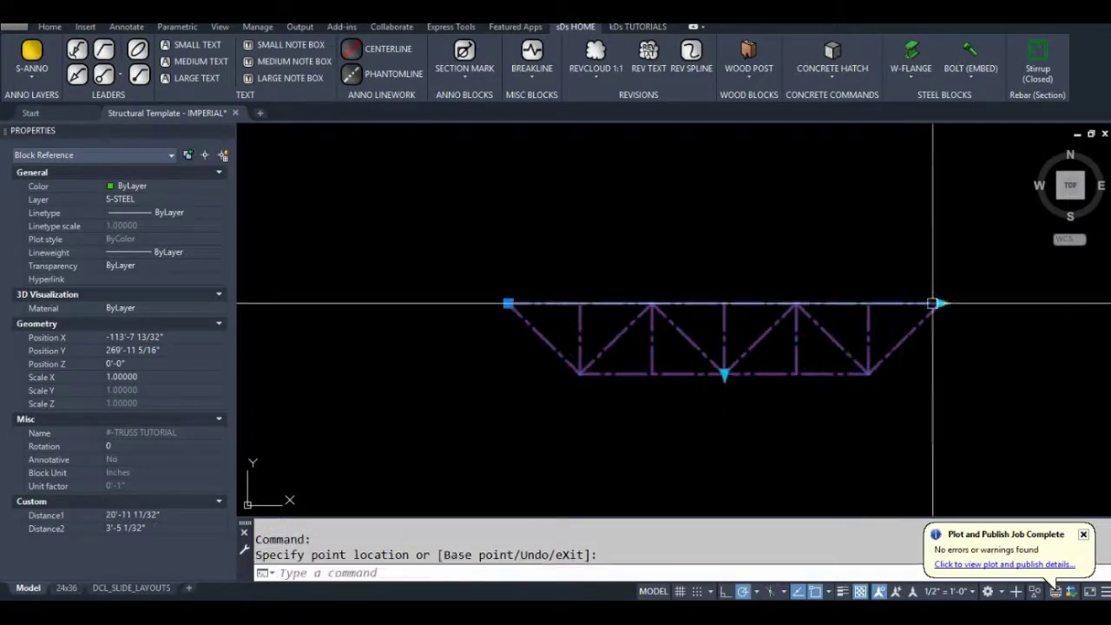
click(725, 375)
click(725, 388)
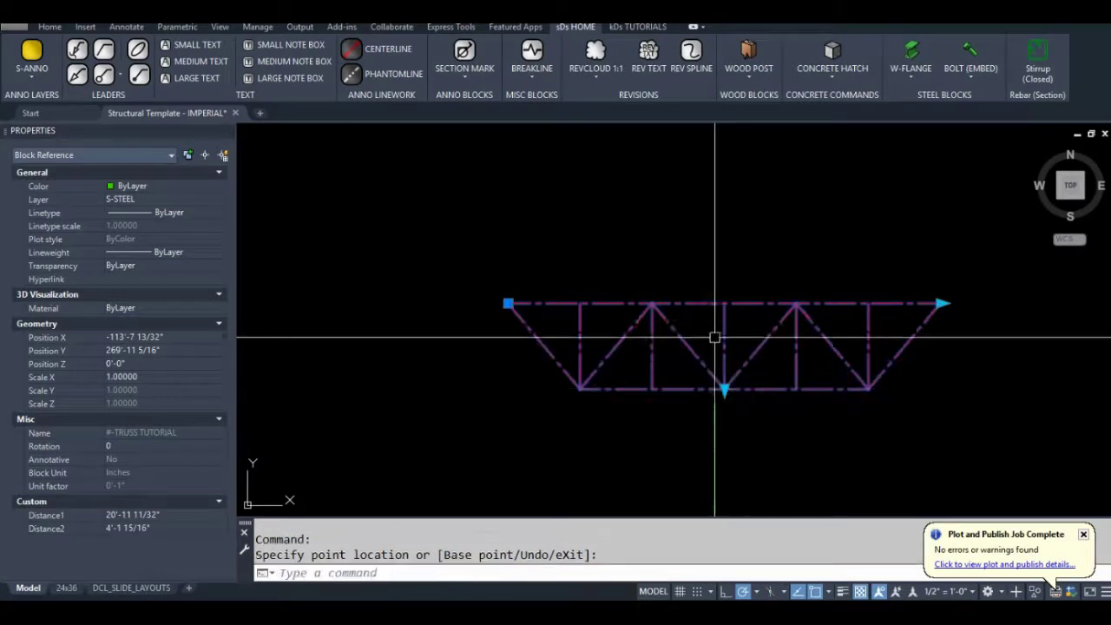
- Lengthen the truss to about 22'-8" and deepen it to about 4'-8"
click(943, 303)
click(978, 303)
click(978, 303)
click(978, 303)
click(743, 389)
click(743, 401)
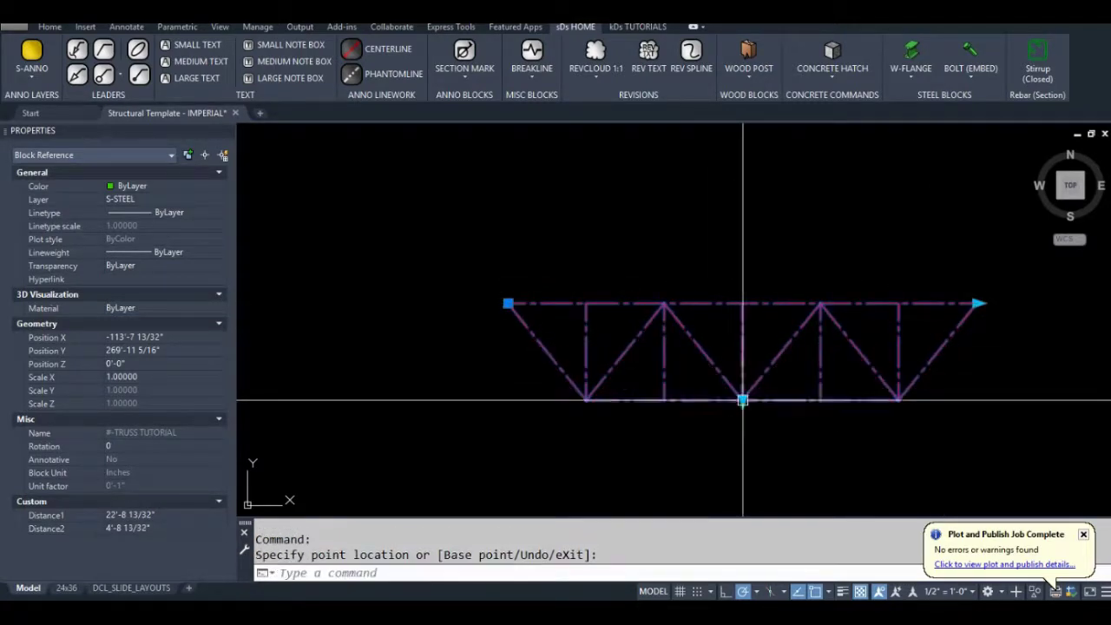
- Stretch the truss further in alternating length and depth increments to about 27'-6" long and 5'-2 1/2" deep
middle_drag(789, 417, 692, 399)
click(883, 285)
click(927, 284)
click(662, 385)
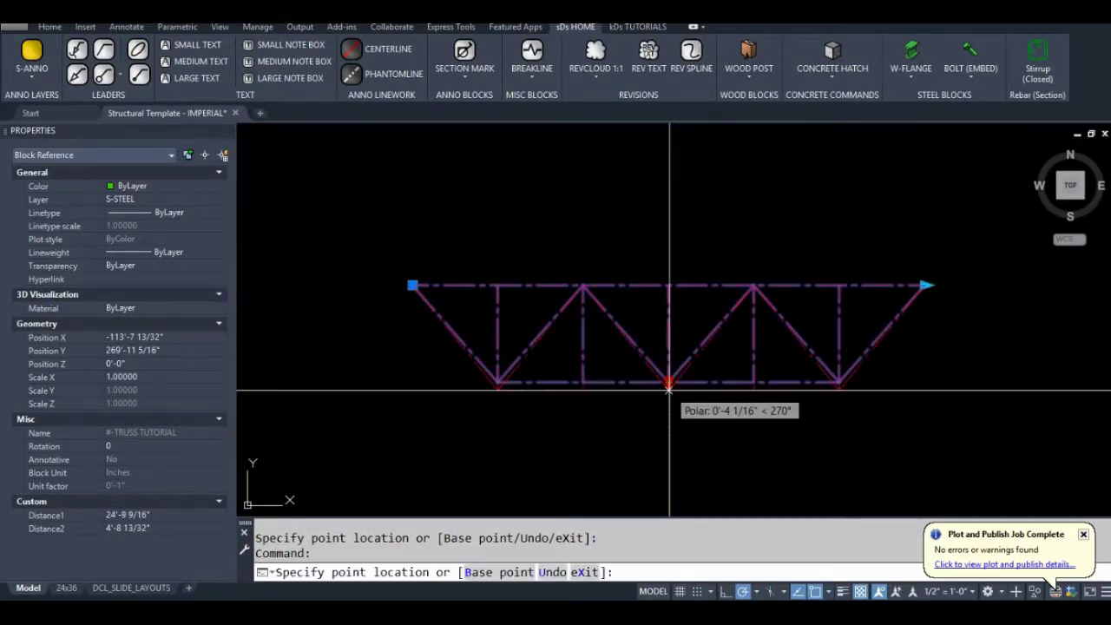
click(667, 394)
middle_drag(668, 393, 524, 412)
click(782, 305)
click(838, 305)
- Select the stretched truss reference and open the #-TRUSS TUTORIAL block in the Block Editor
scroll(816, 351, down, 2)
click(473, 324)
text(BEDIT)
key(Return)
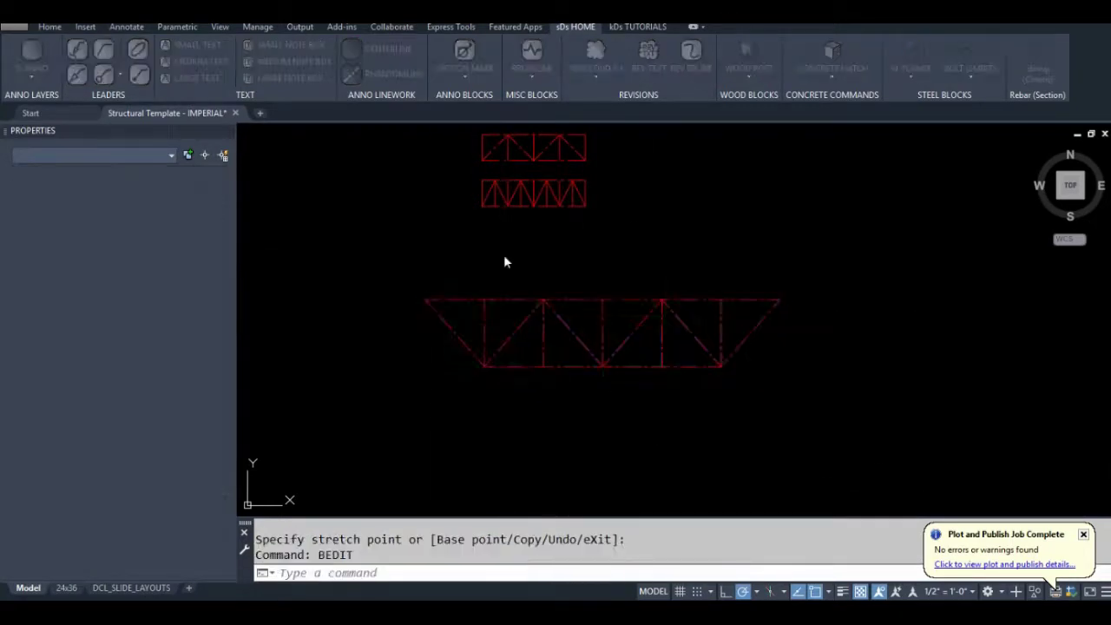
click(540, 406)
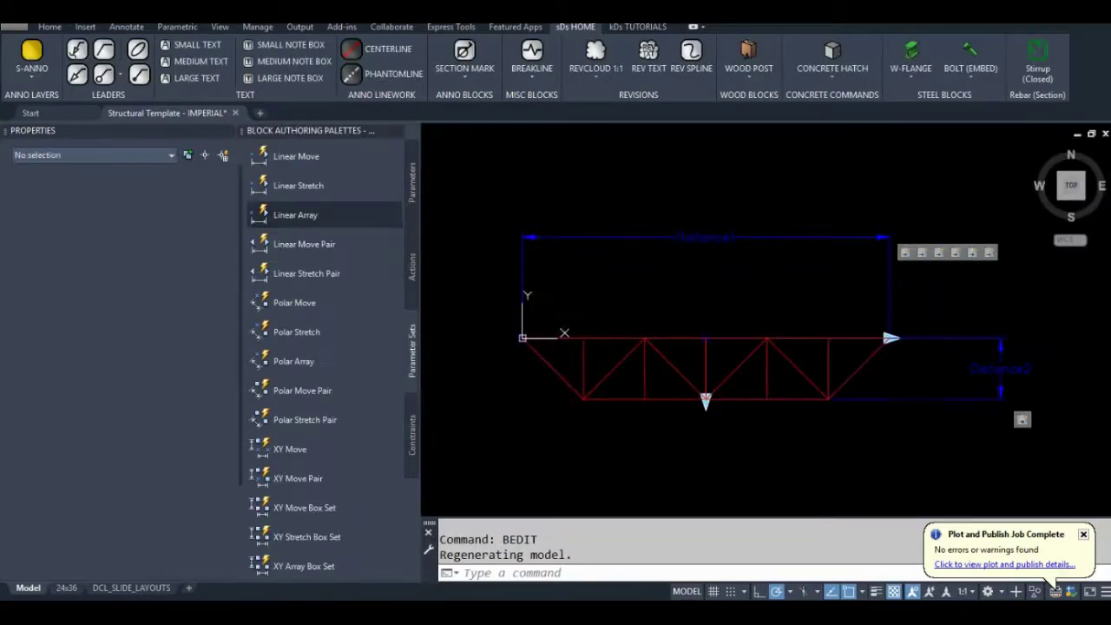
- Try placing a linear dimension over the second bay's top chord, and erase it
text(DI)
key(Return)
click(476, 327)
click(672, 327)
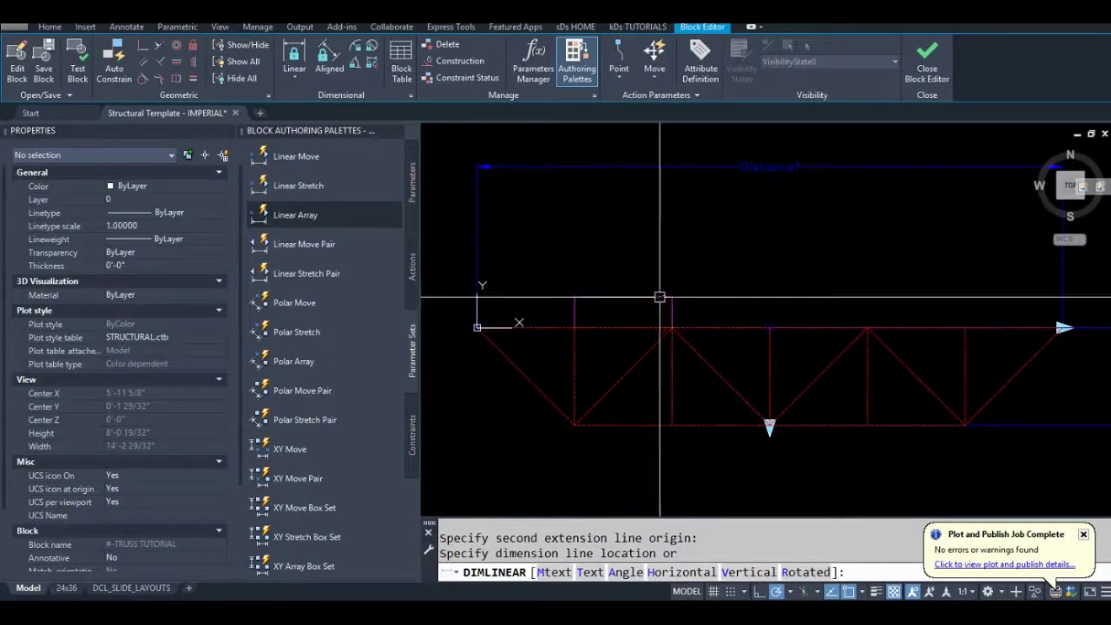
click(661, 296)
click(641, 297)
key(Delete)
text(E)
key(Return)
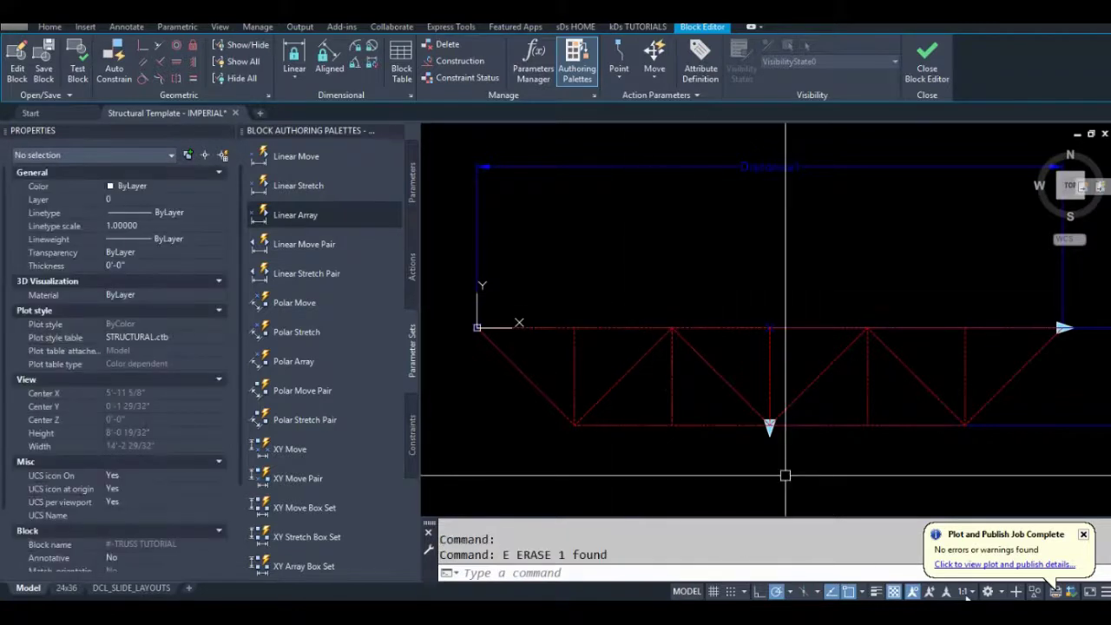
- Set the annotation scale to 1/2" = 1'-0" and place a linear dimension for the second bay above the top chord
click(965, 593)
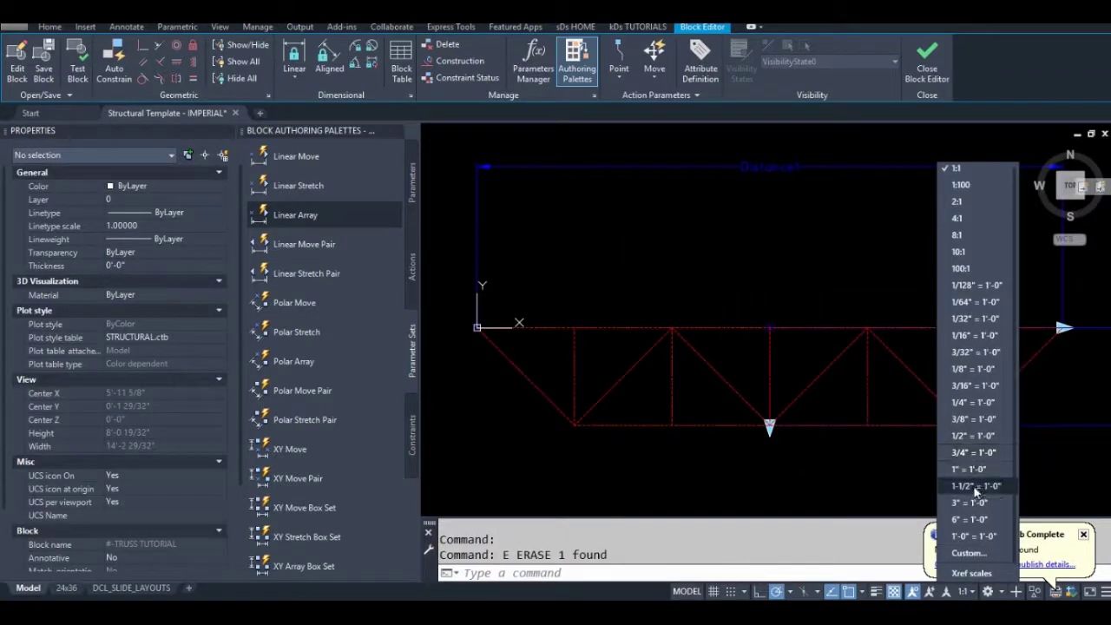
click(974, 437)
text(DE)
key(Return)
click(575, 328)
click(672, 327)
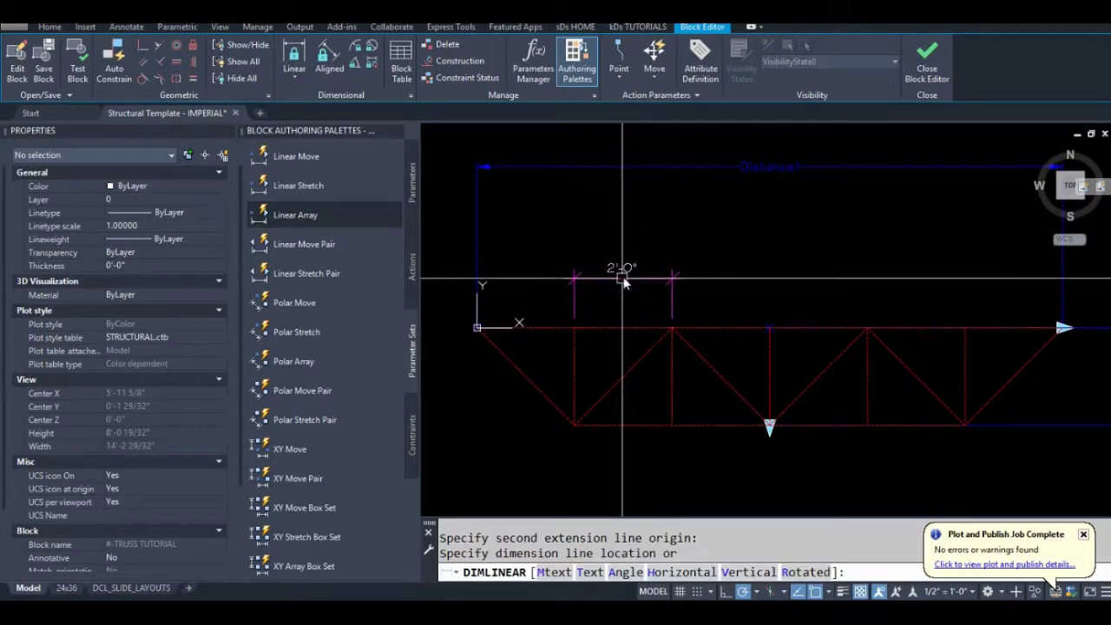
click(632, 278)
- Modify the Stretch1 action's selection set with a taller frame around the first interior vertical, adding the bay dimension to it
scroll(632, 277, down, 2)
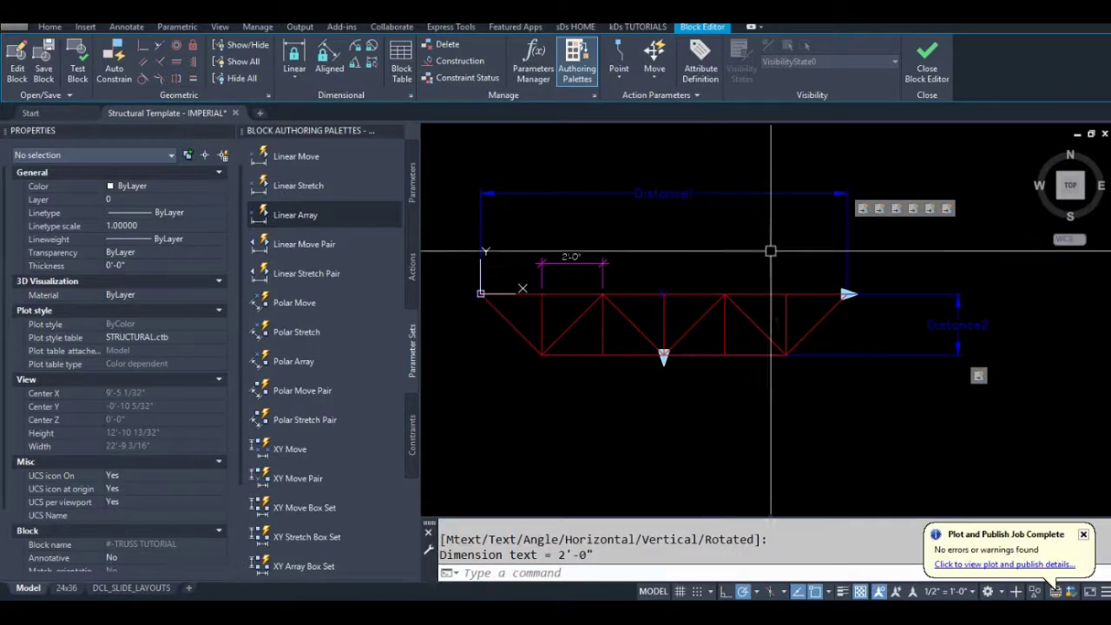
click(881, 211)
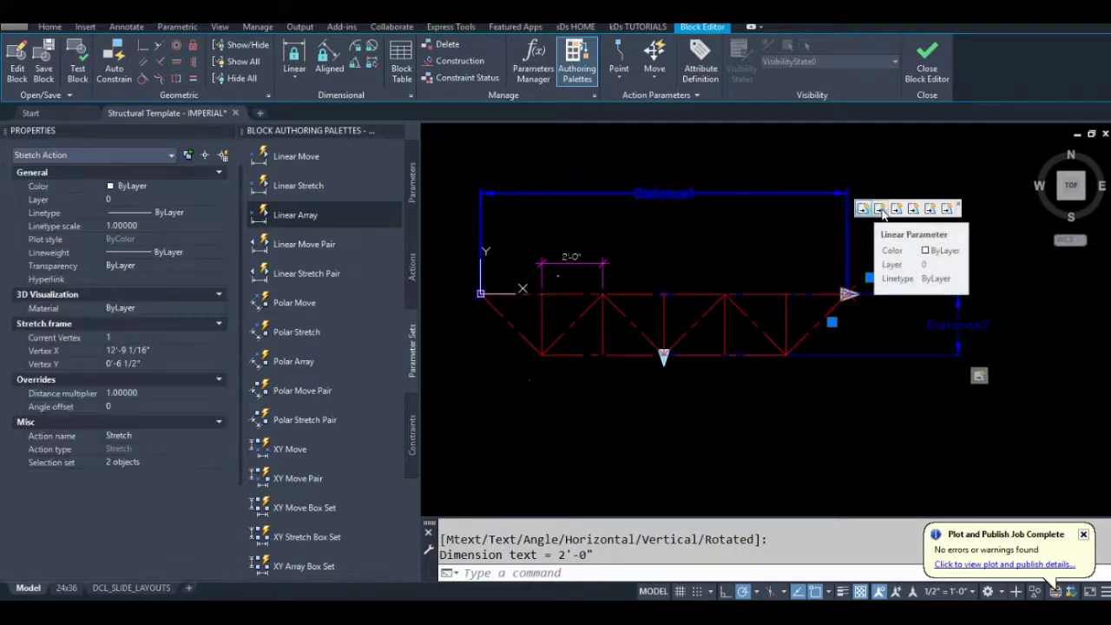
right_click(880, 211)
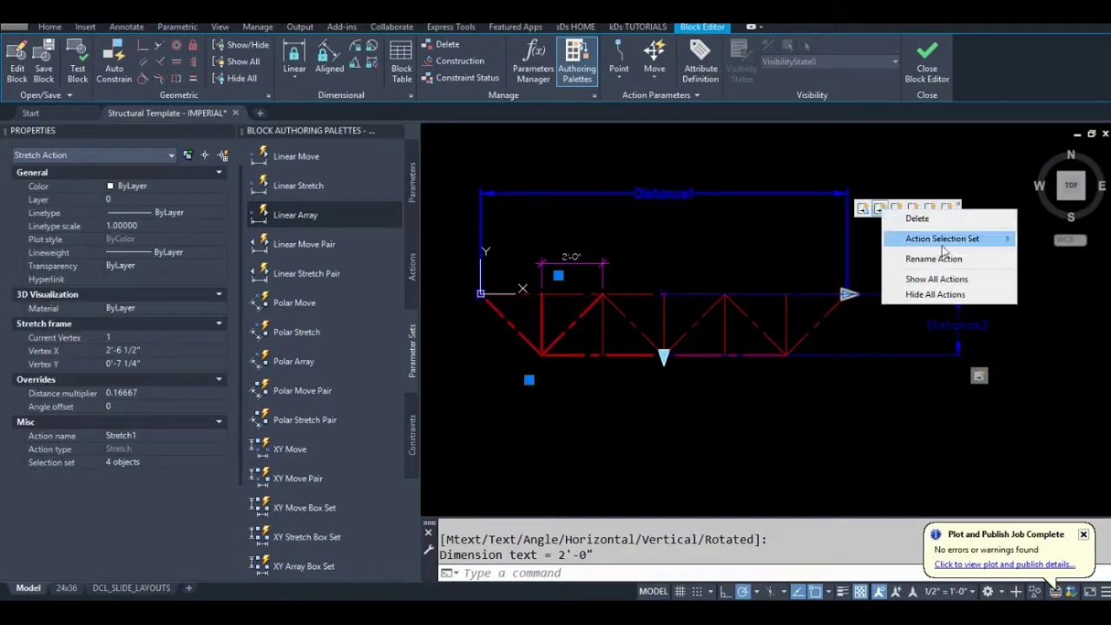
mouse_move(945, 251)
click(807, 254)
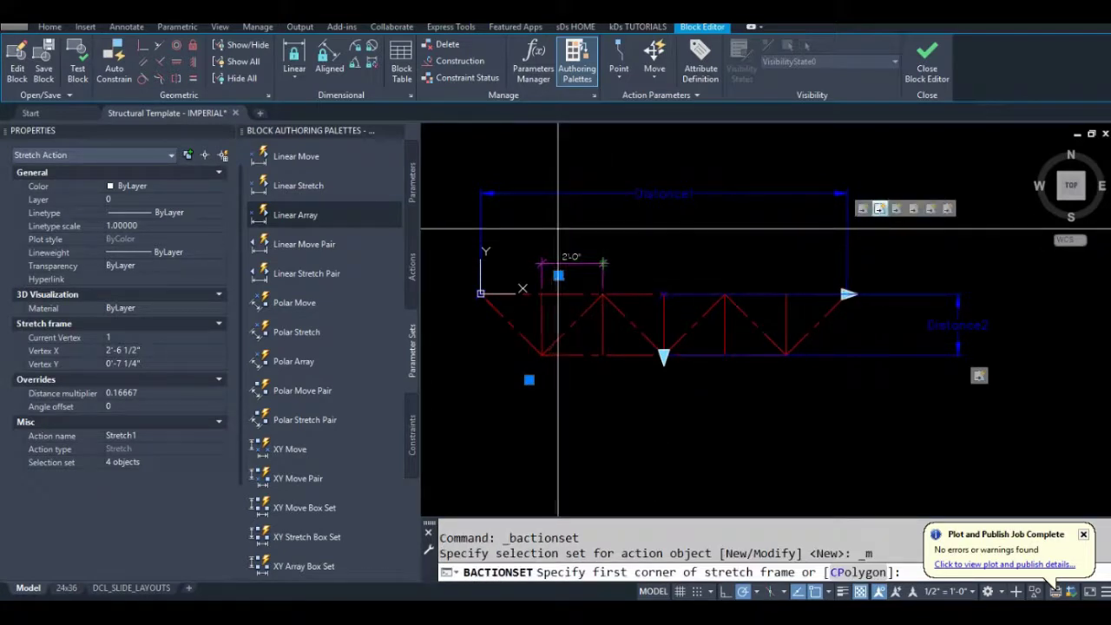
click(559, 231)
click(529, 379)
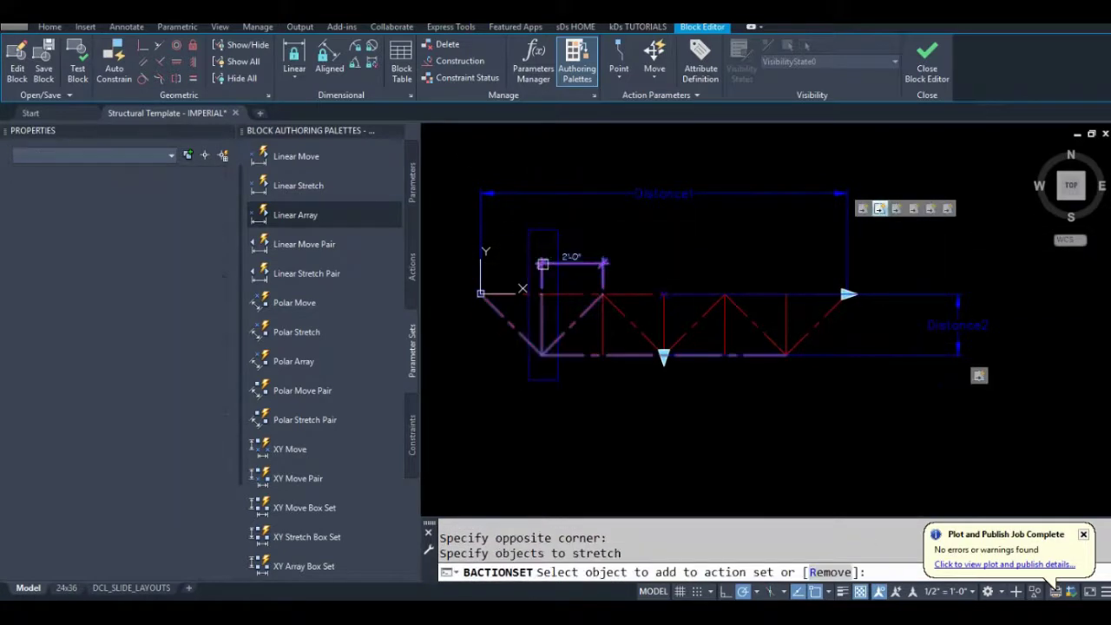
click(543, 264)
key(Return)
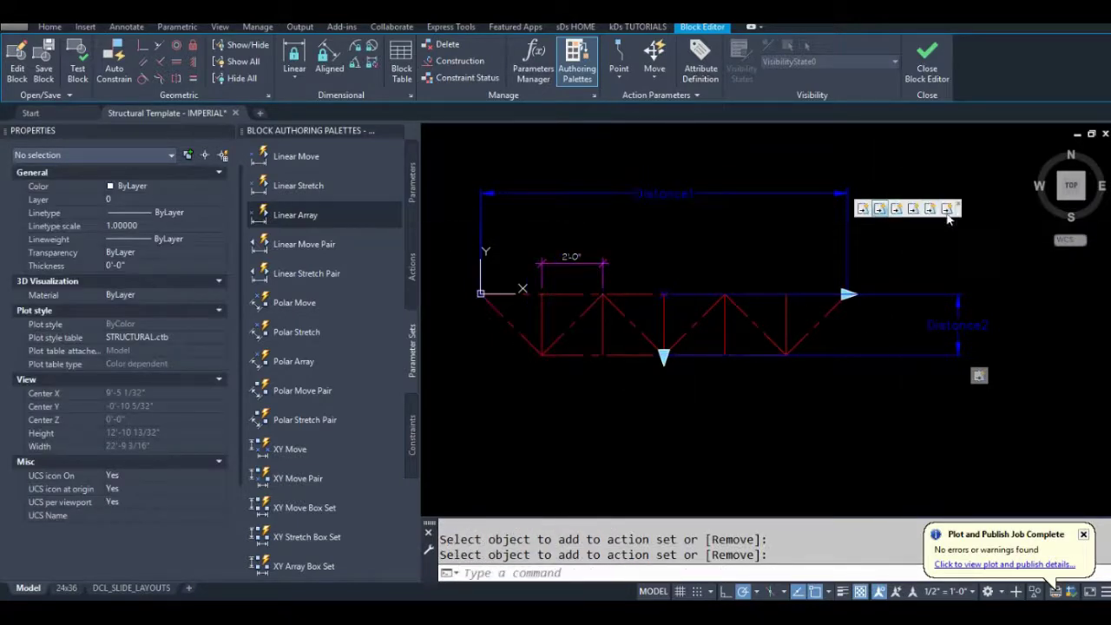
- Modify the next stretch action's selection set with a taller frame around the second interior vertical, including the dimension's other end
click(898, 210)
right_click(898, 210)
mouse_move(987, 238)
click(825, 253)
scroll(622, 252, up, 2)
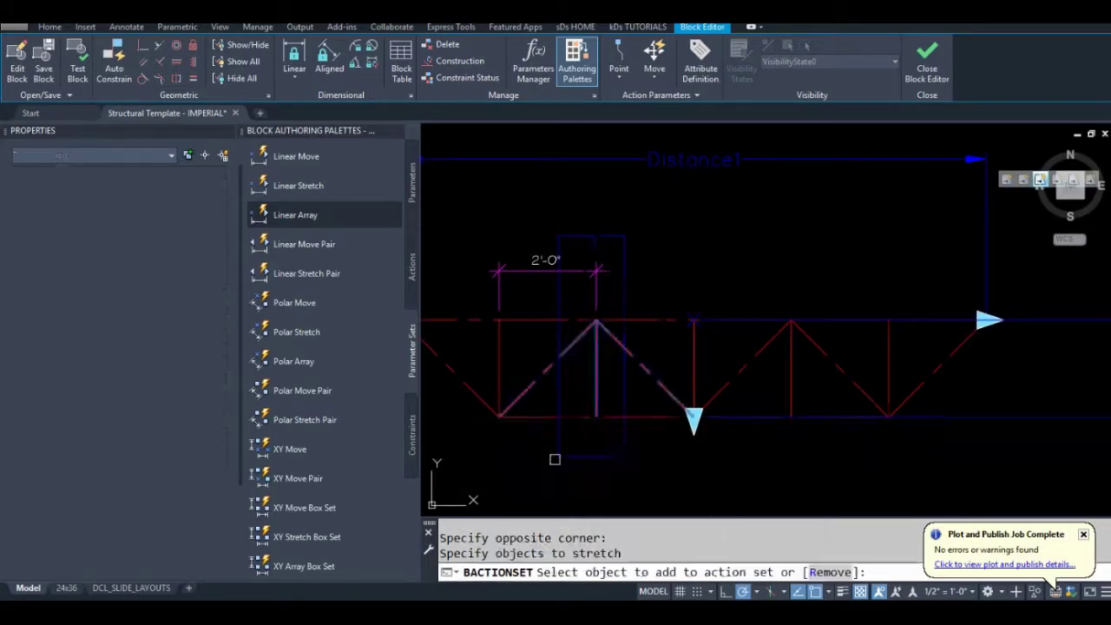
key(Return)
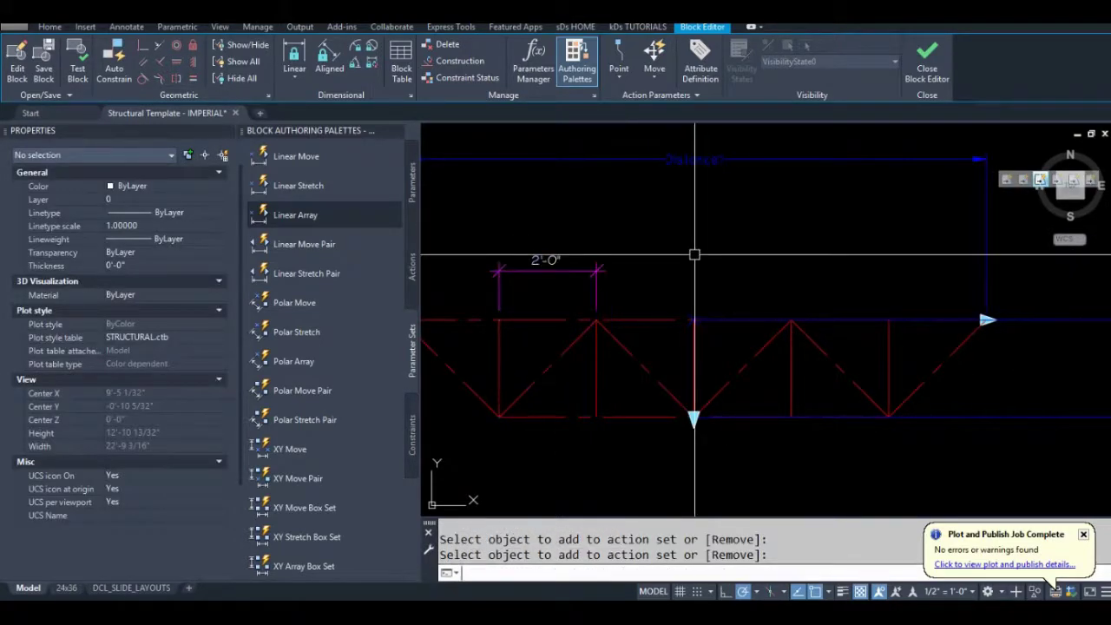
- Close the Block Editor saving the changes, and test the dimensioned truss by lengthening it to about 31'-7"
click(929, 81)
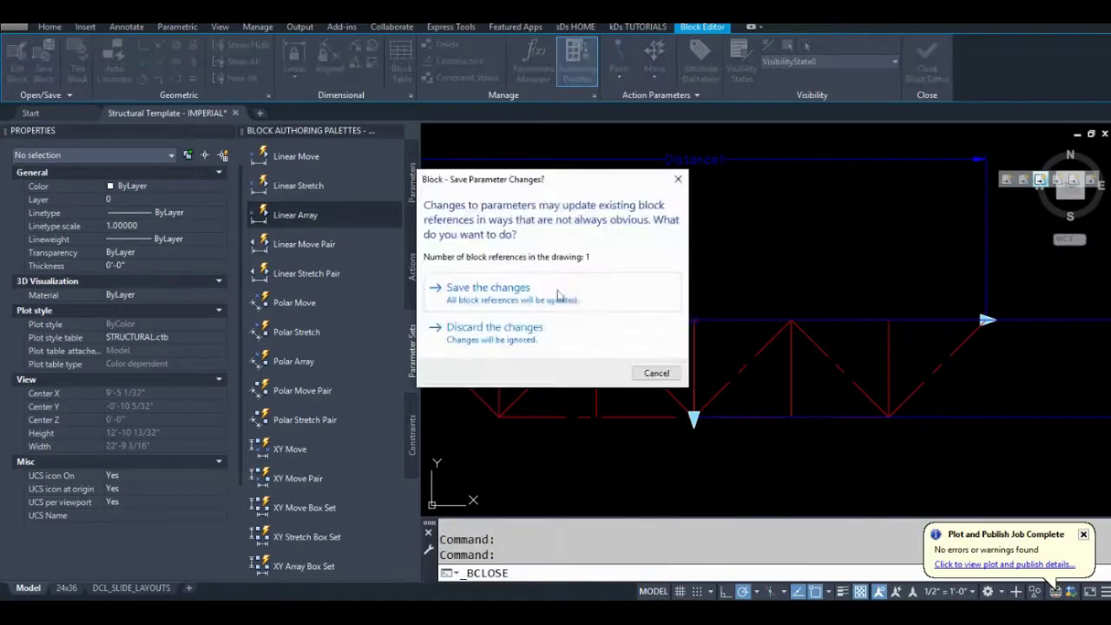
click(565, 290)
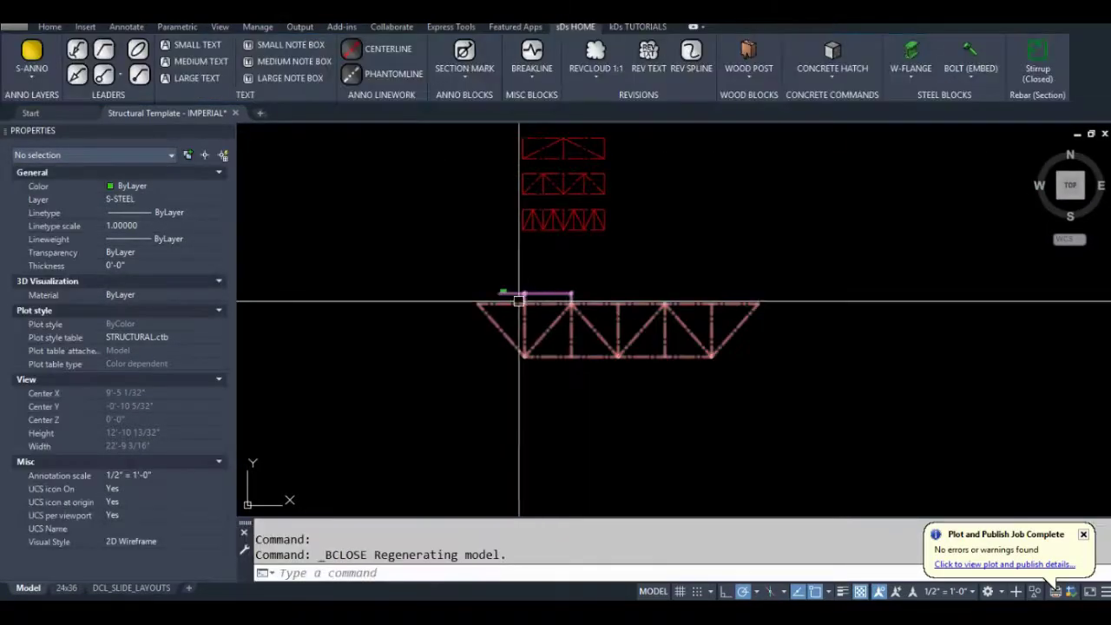
scroll(508, 302, up, 4)
click(531, 309)
scroll(544, 337, down, 2)
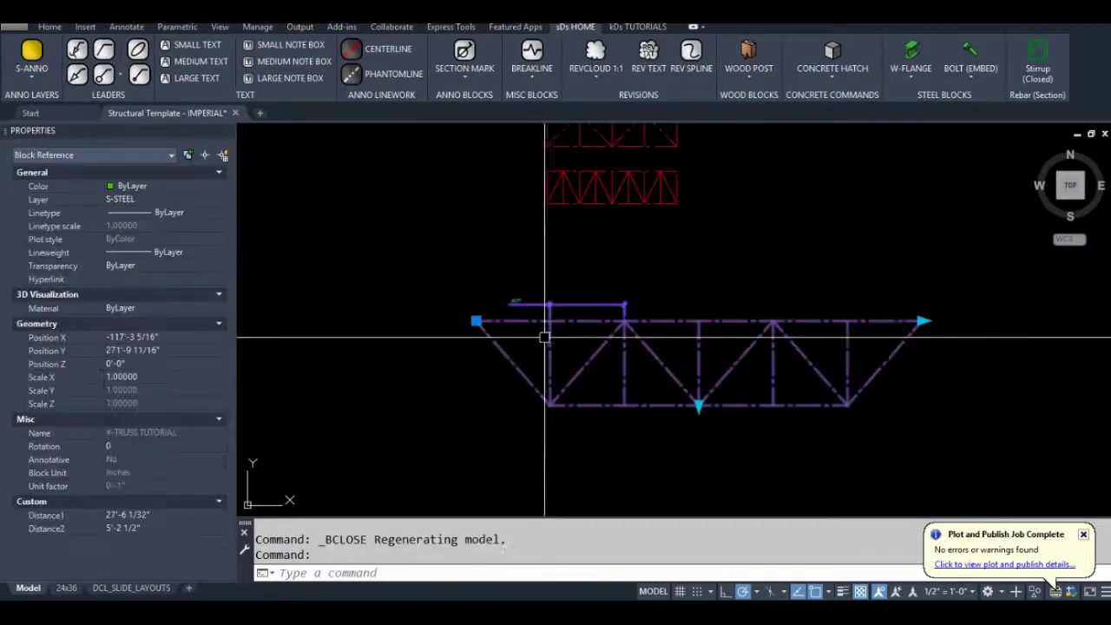
click(923, 321)
scroll(521, 308, up, 5)
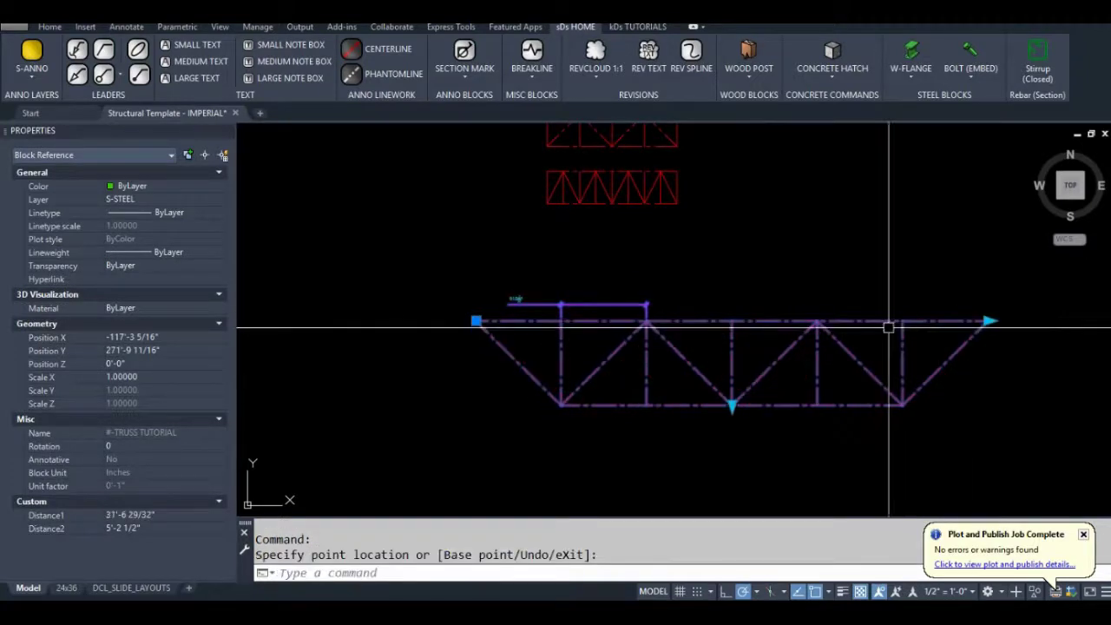
scroll(521, 278, down, 5)
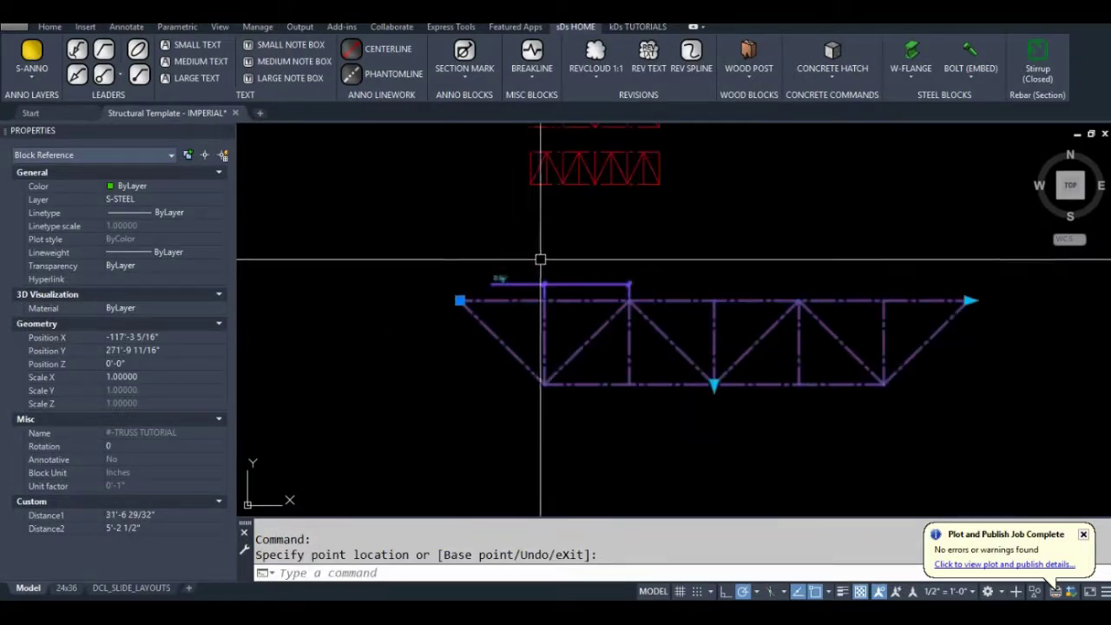
key(Escape)
key(Escape)
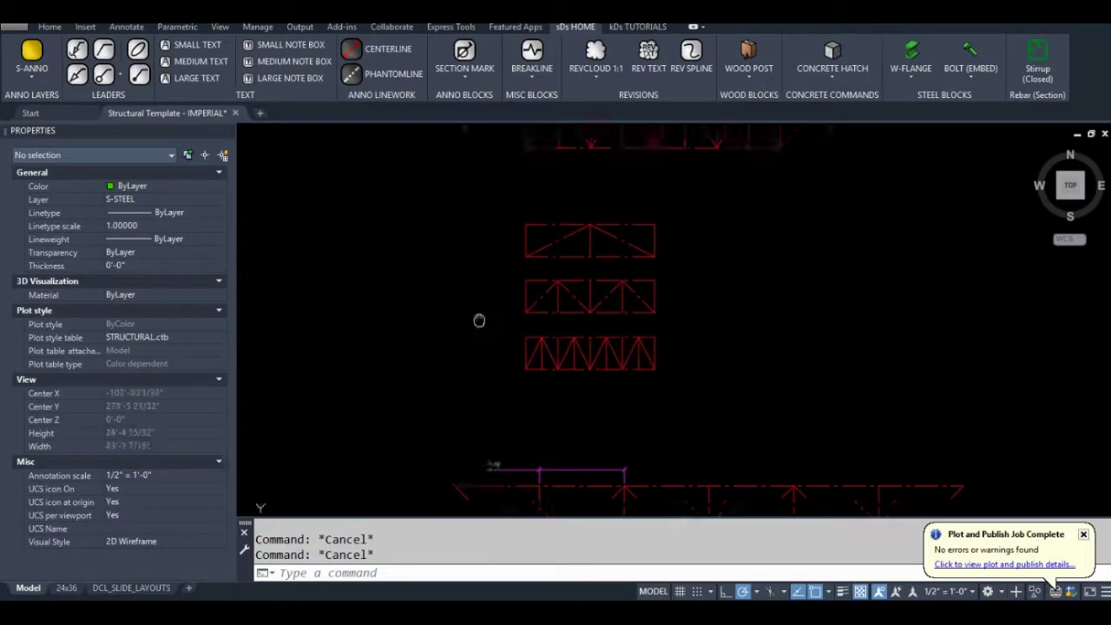
- Examine the tutorial truss and the three-truss #-TRUSS EXAMPLE 2 block by selecting each in turn
mouse_move(490, 309)
middle_down()
mouse_move(555, 332)
mouse_move(563, 278)
middle_up()
middle_drag(658, 364, 605, 297)
click(687, 338)
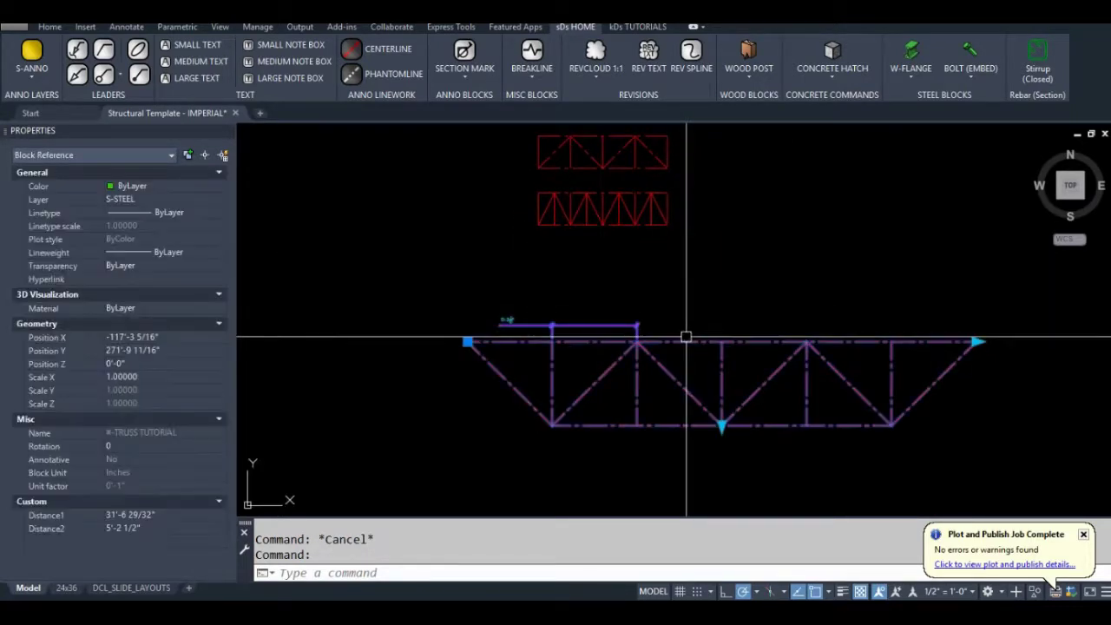
key(Escape)
middle_drag(720, 230, 717, 362)
click(660, 281)
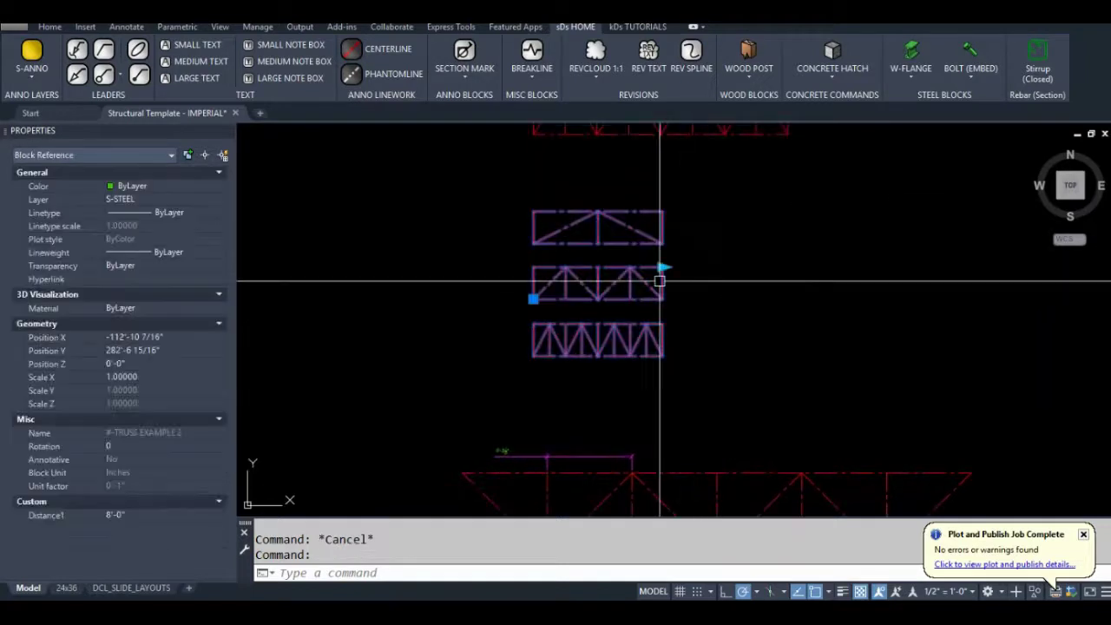
middle_drag(697, 251, 697, 380)
key(Escape)
- Switch the upper truss example's visibility state to 4 BAYS
click(657, 248)
click(513, 240)
click(573, 265)
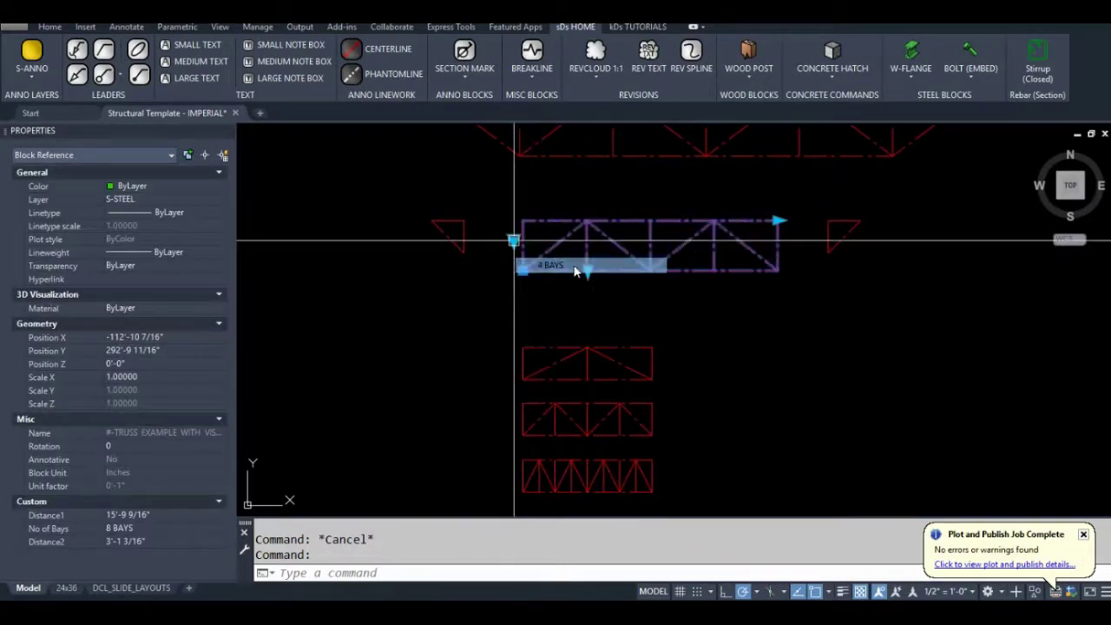
key(Escape)
- Select the three-truss example and open the #-TRUSS EXAMPLE 2 block in the Block Editor
middle_drag(605, 318, 601, 237)
click(601, 237)
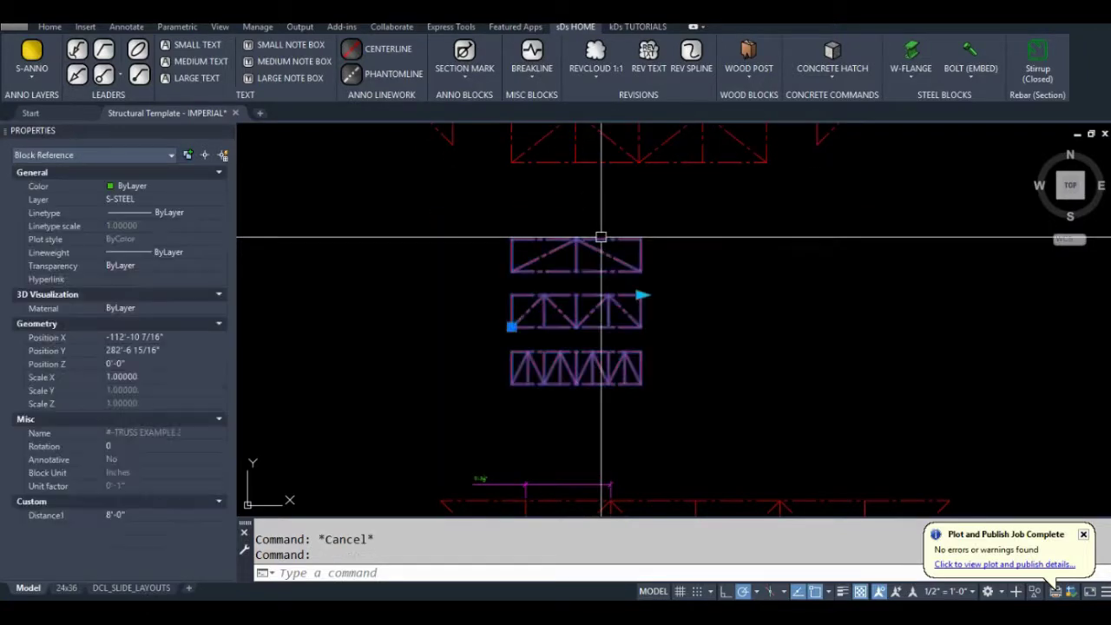
text(BEDIT)
key(Return)
click(562, 406)
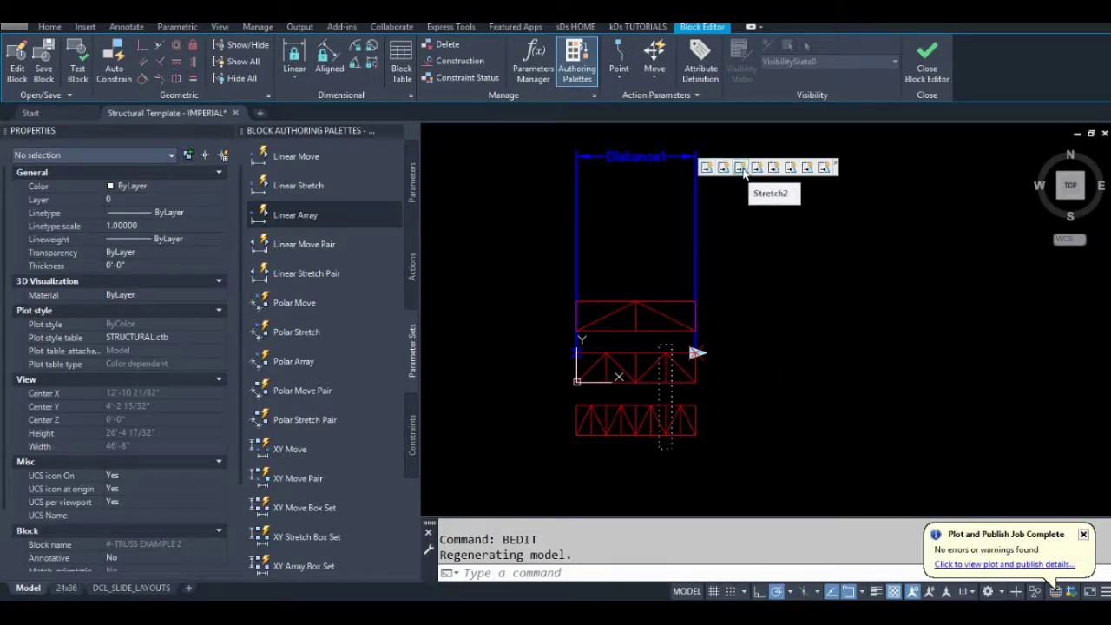
- Draw a tall, narrow rectangle around the middle verticals of all three trusses to mark a common stretch frame
text(rec)
key(Return)
click(627, 293)
scroll(631, 307, up, 2)
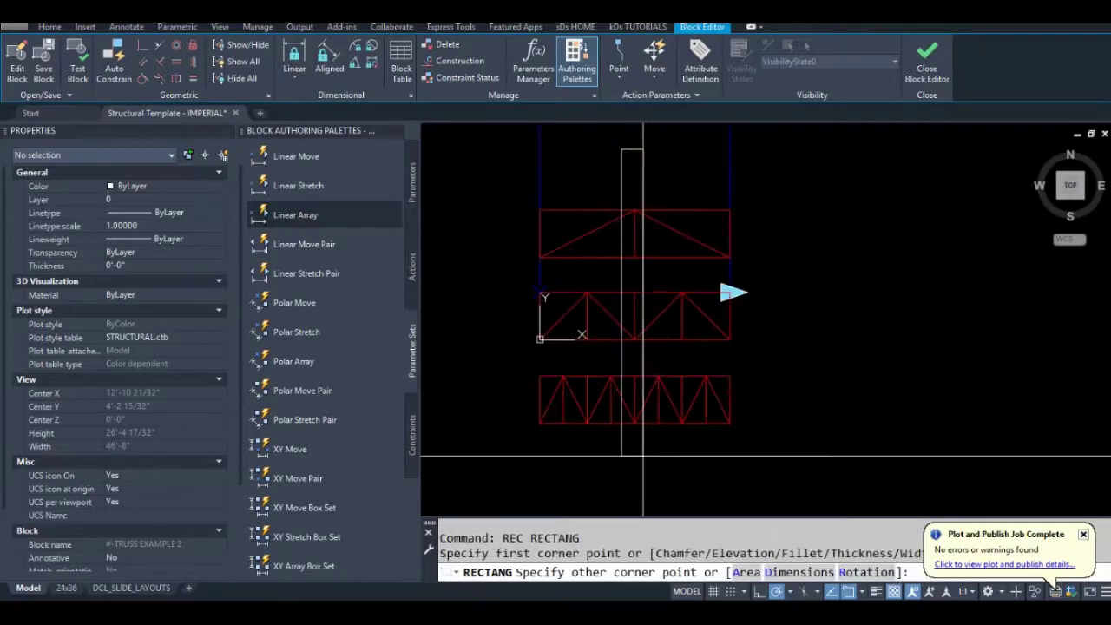
click(648, 456)
- Examine the stretch actions attached to the Distance1 parameter and compare their frames with the tall rectangle across the three trusses
scroll(672, 444, down, 2)
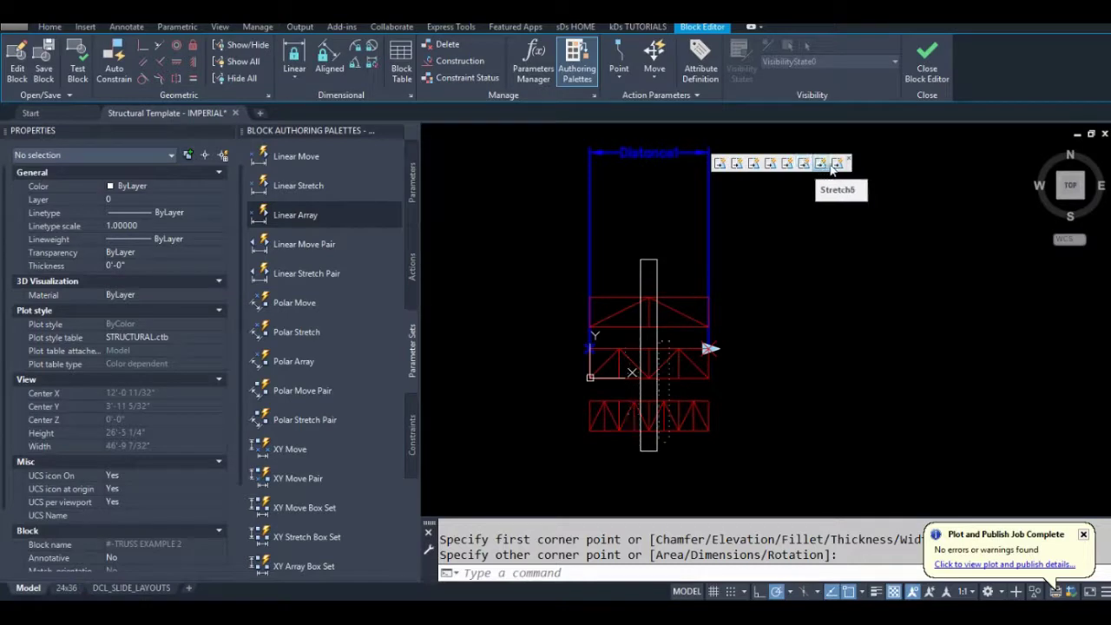
key(Escape)
key(Escape)
scroll(745, 330, up, 2)
mouse_move(744, 330)
middle_down()
mouse_move(744, 340)
mouse_move(770, 319)
middle_up()
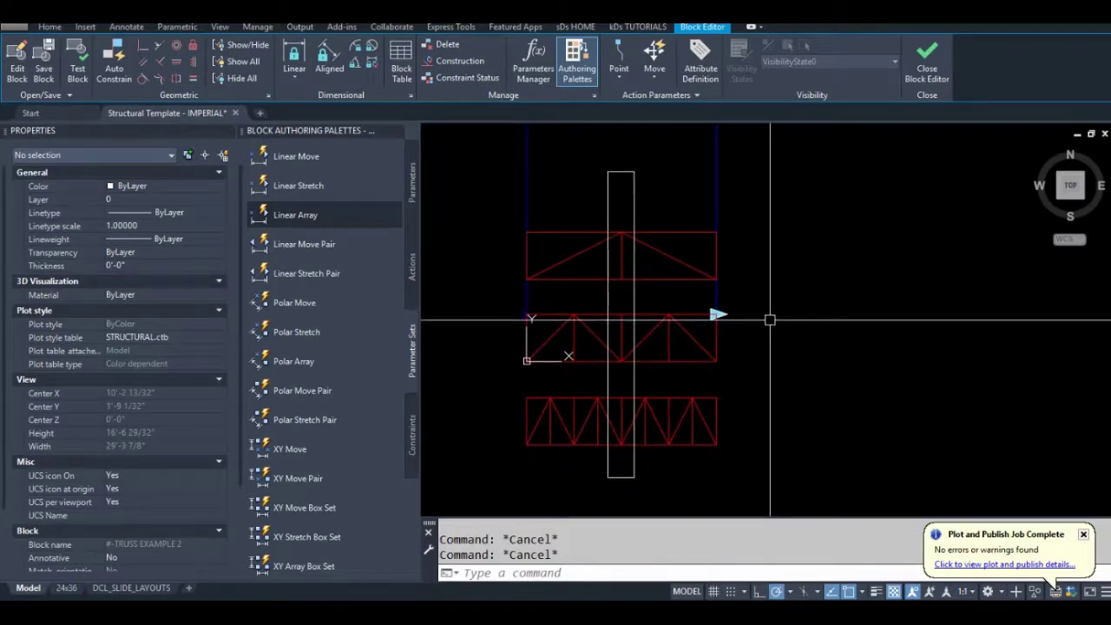
scroll(771, 319, down, 2)
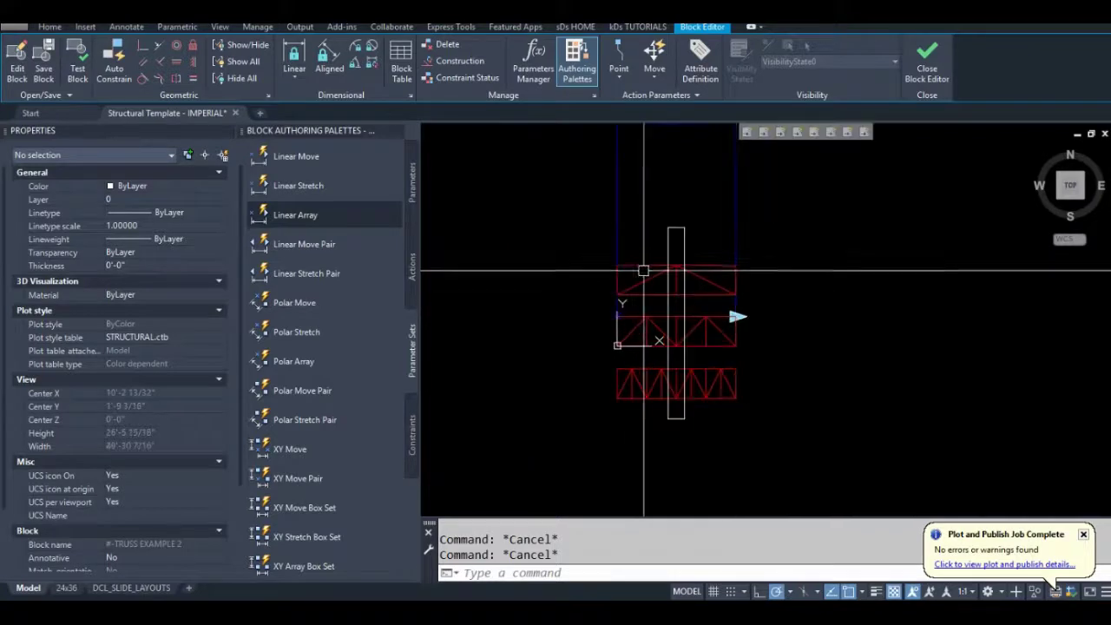
scroll(765, 276, up, 2)
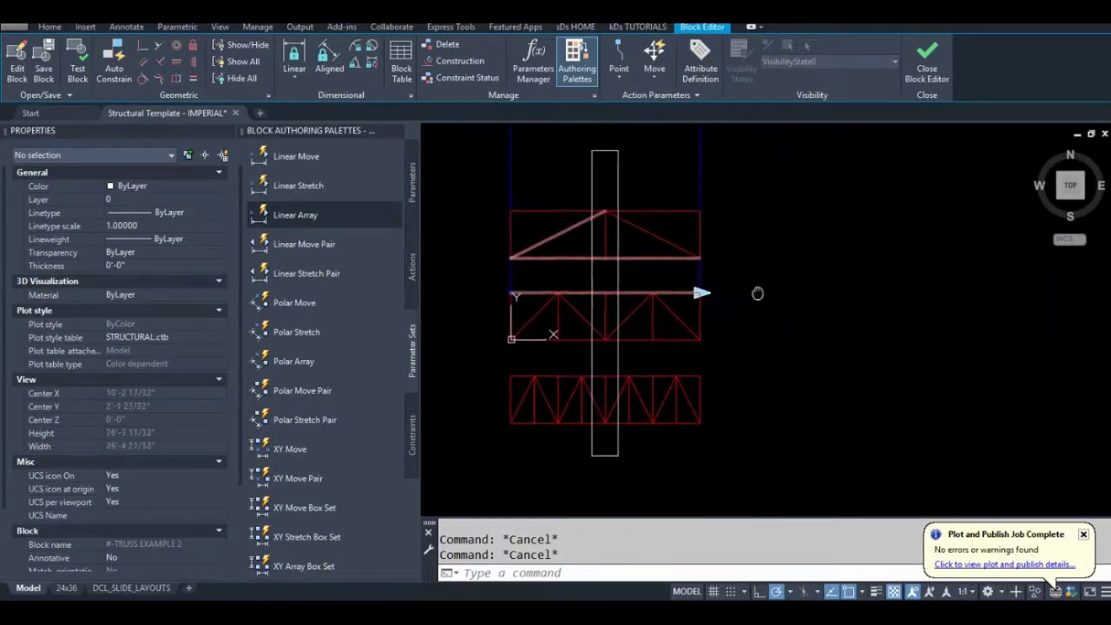
click(638, 219)
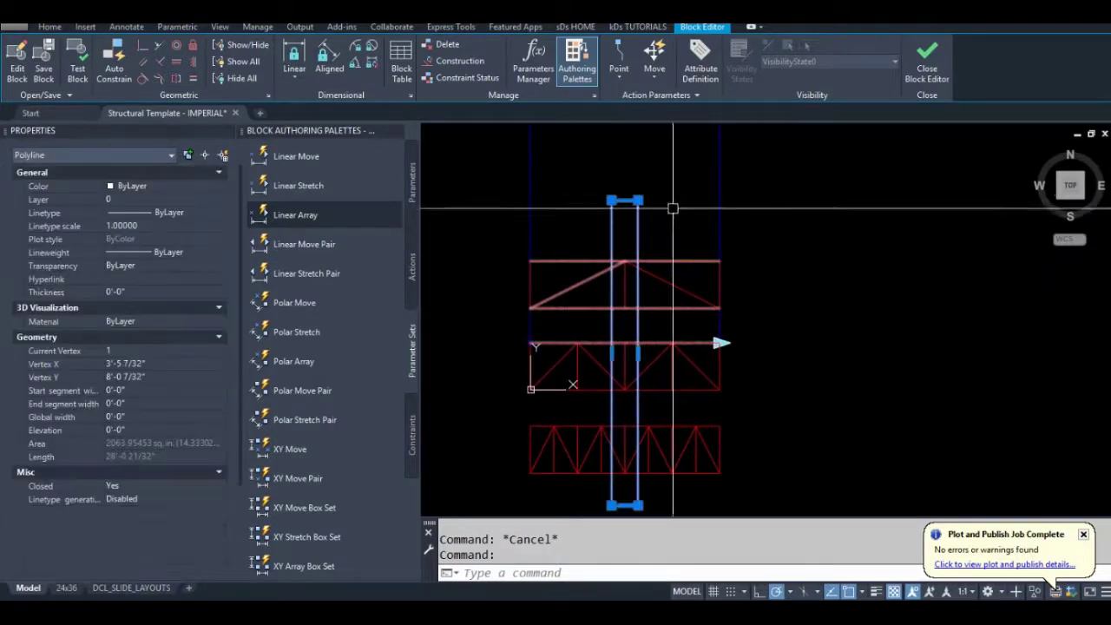
middle_drag(669, 208, 672, 238)
scroll(672, 239, down, 1)
middle_drag(717, 162, 690, 203)
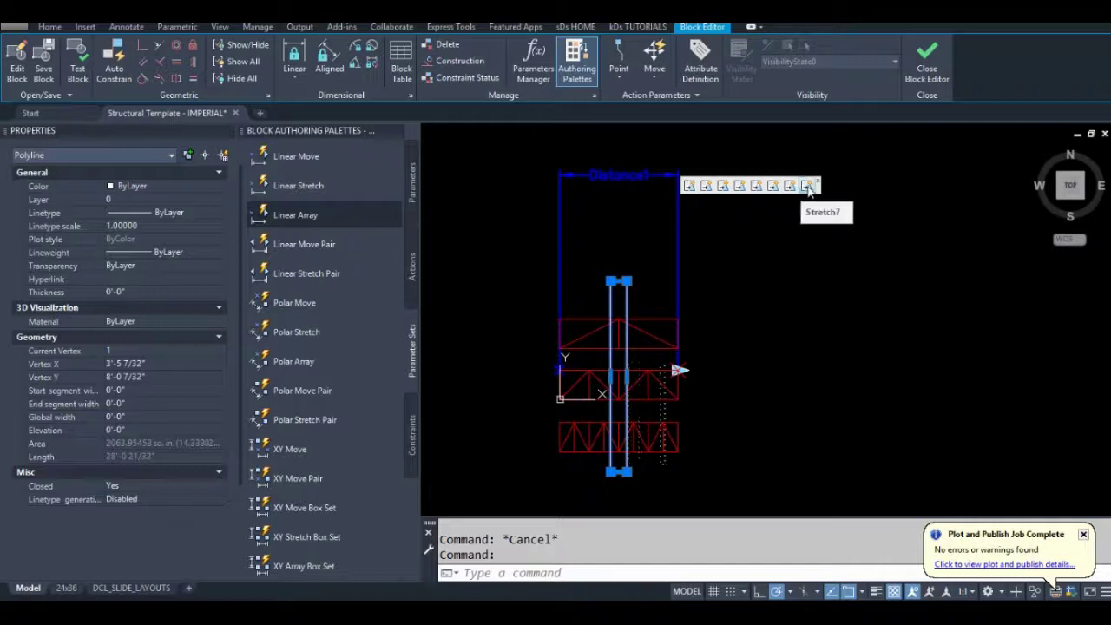
key(Escape)
- Erase the tall rectangle drawn around the middle verticals of the three trusses
middle_drag(630, 290, 634, 250)
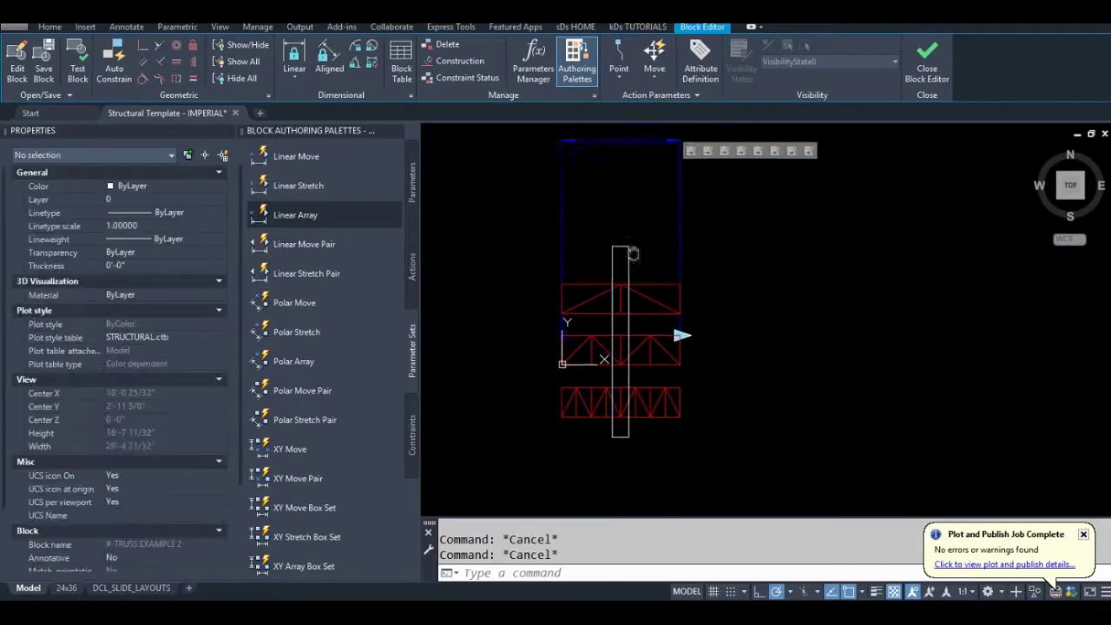
click(628, 254)
text(e)
key(Return)
middle_drag(643, 297, 640, 269)
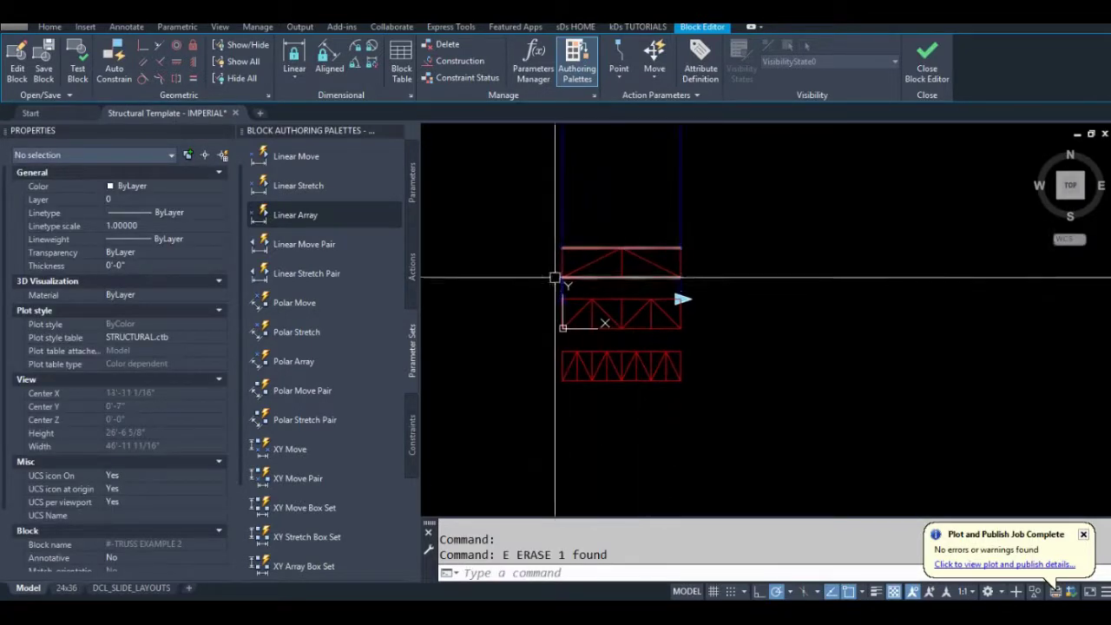
scroll(550, 308, up, 2)
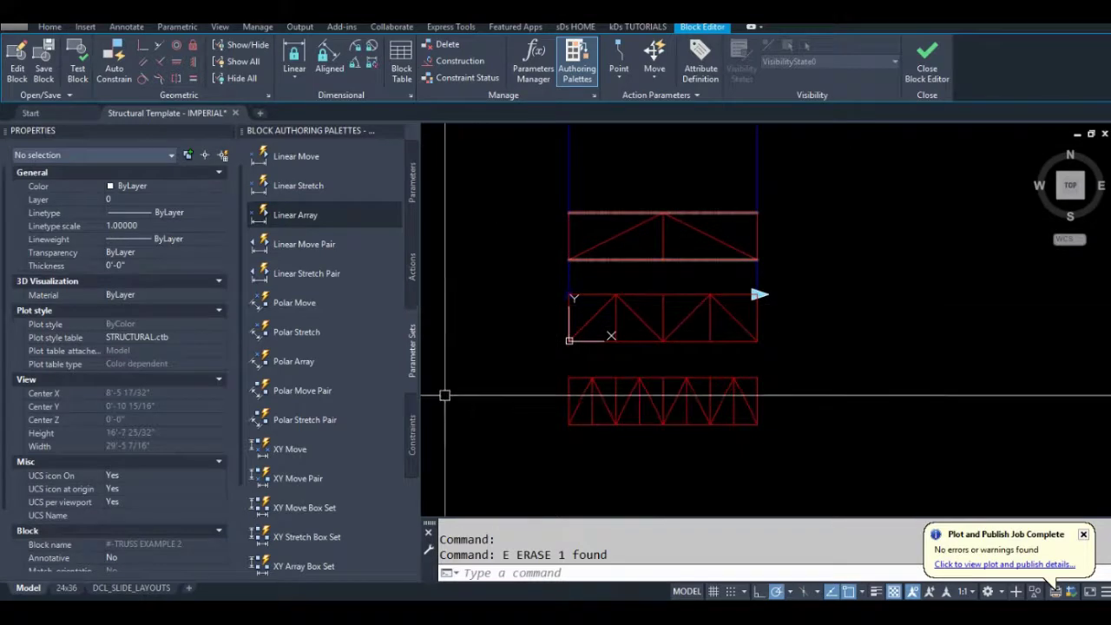
- Add a visibility parameter set just outside the left end of the middle truss
click(415, 282)
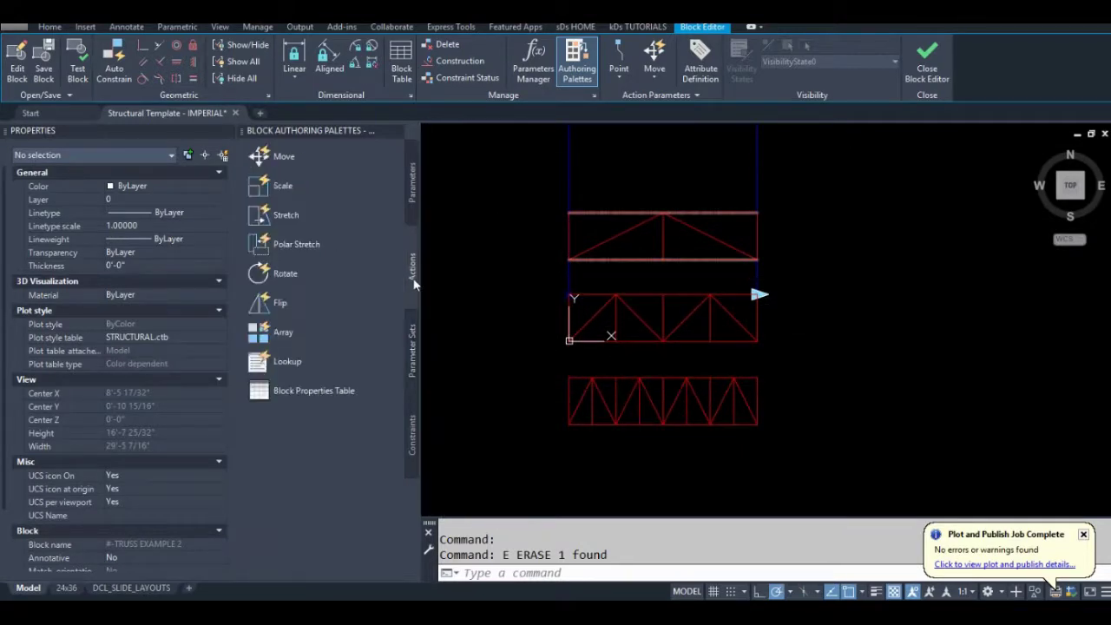
click(413, 343)
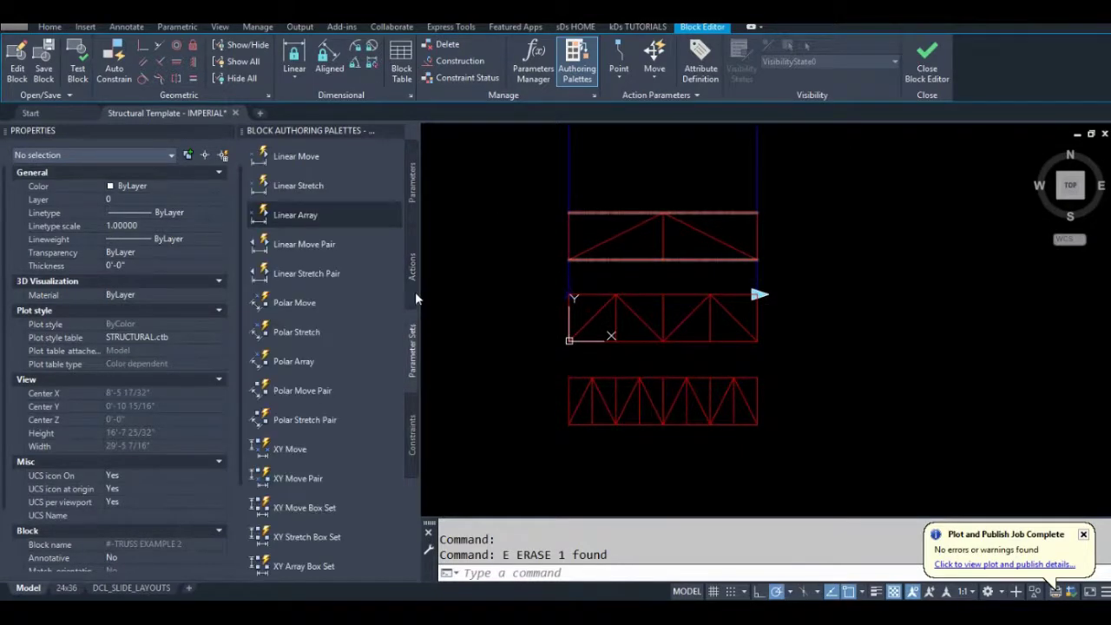
click(415, 292)
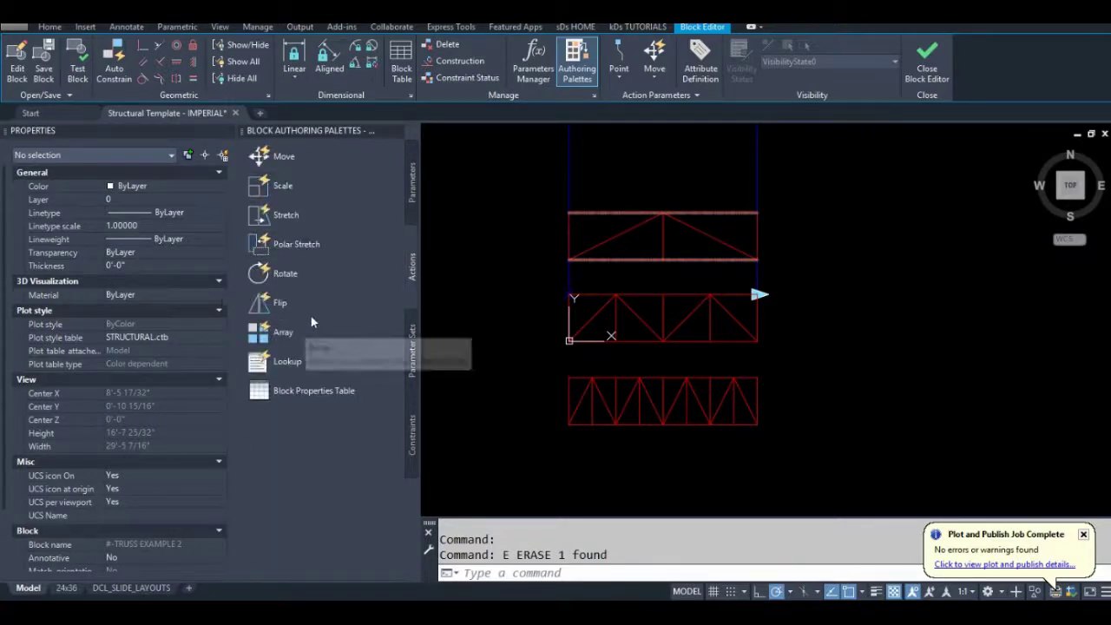
click(411, 200)
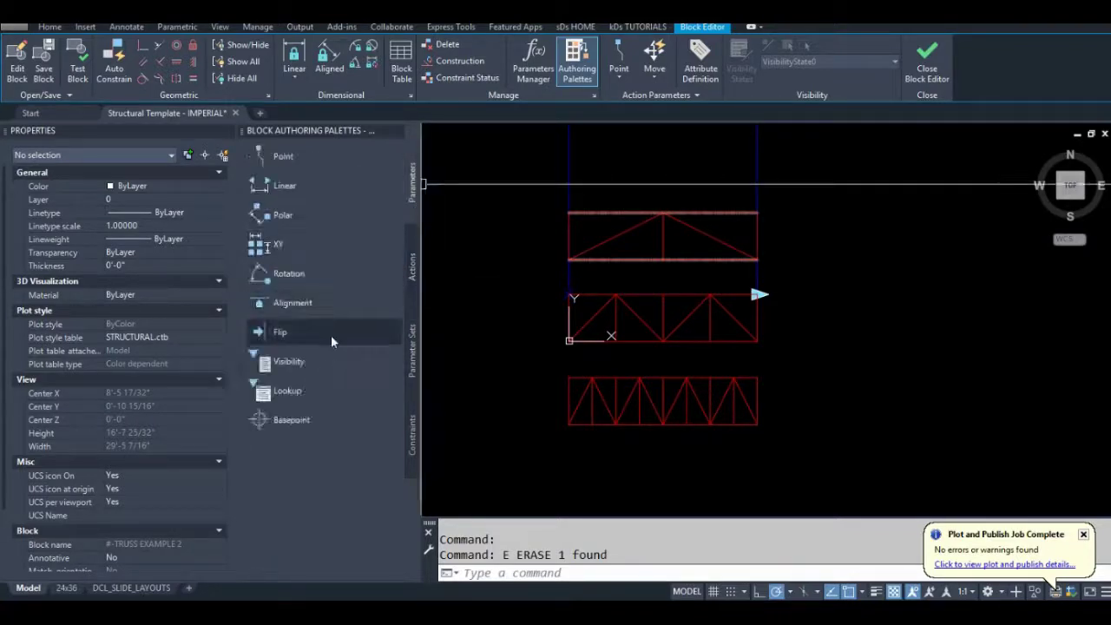
click(413, 346)
scroll(289, 493, down, 3)
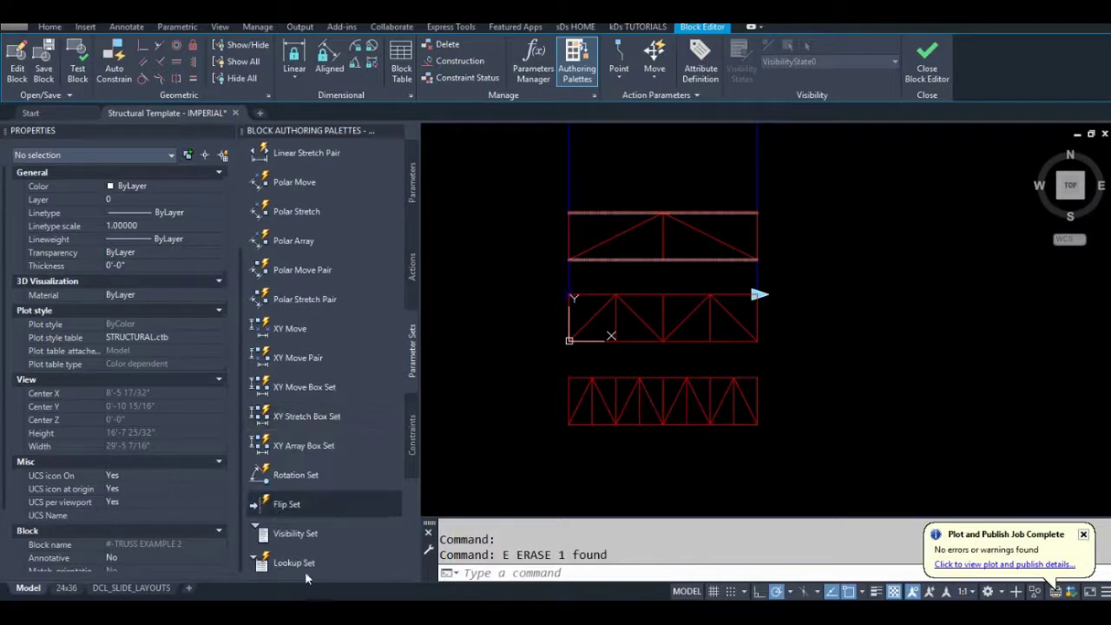
click(295, 534)
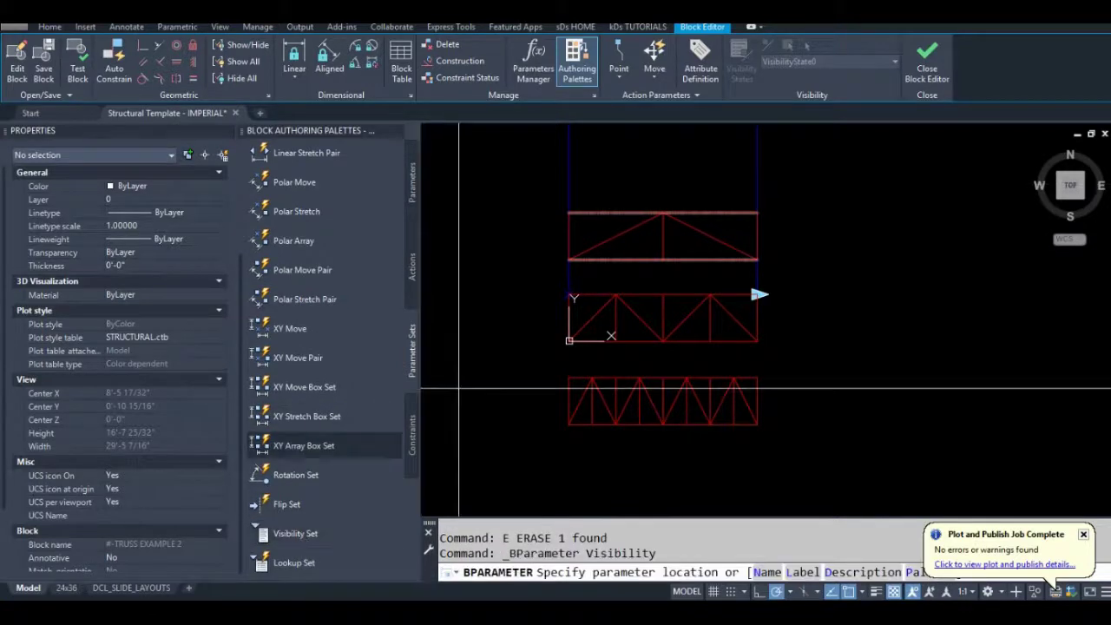
scroll(561, 242, up, 2)
click(547, 378)
- Name the new visibility parameter "No. of Bays" and clear the selection
middle_drag(551, 380, 508, 402)
click(515, 379)
click(152, 337)
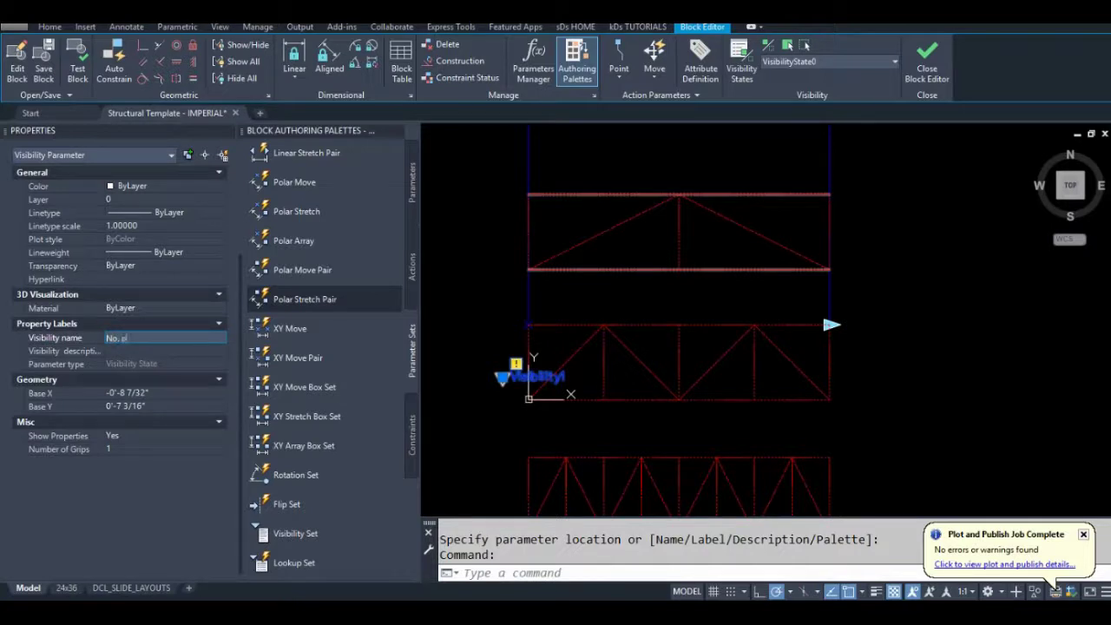
key(Return)
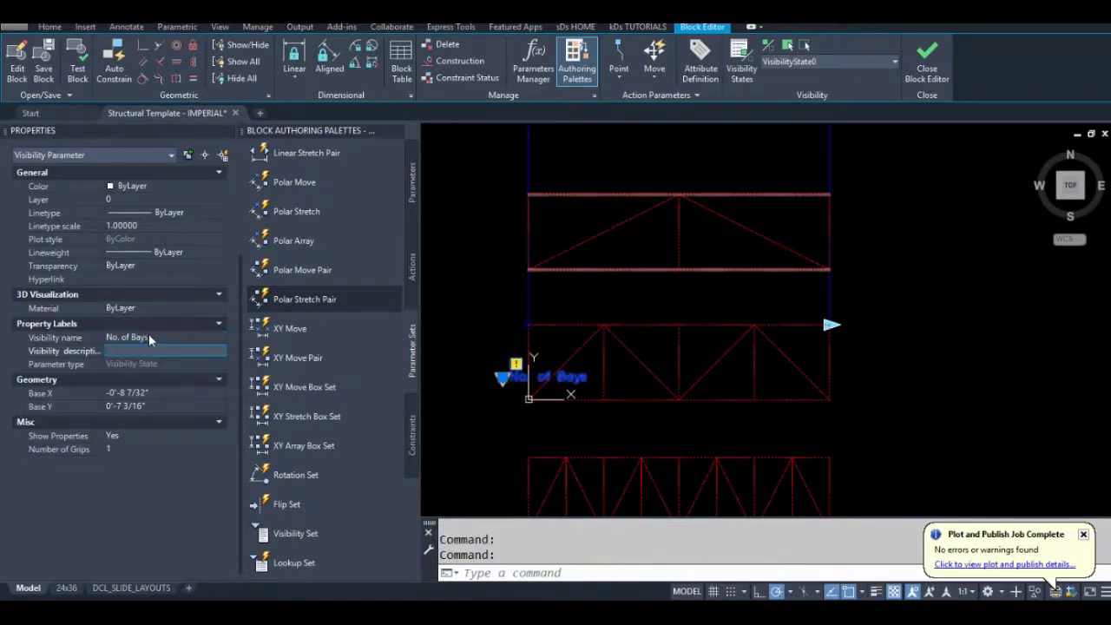
key(Escape)
key(Escape)
scroll(619, 261, down, 3)
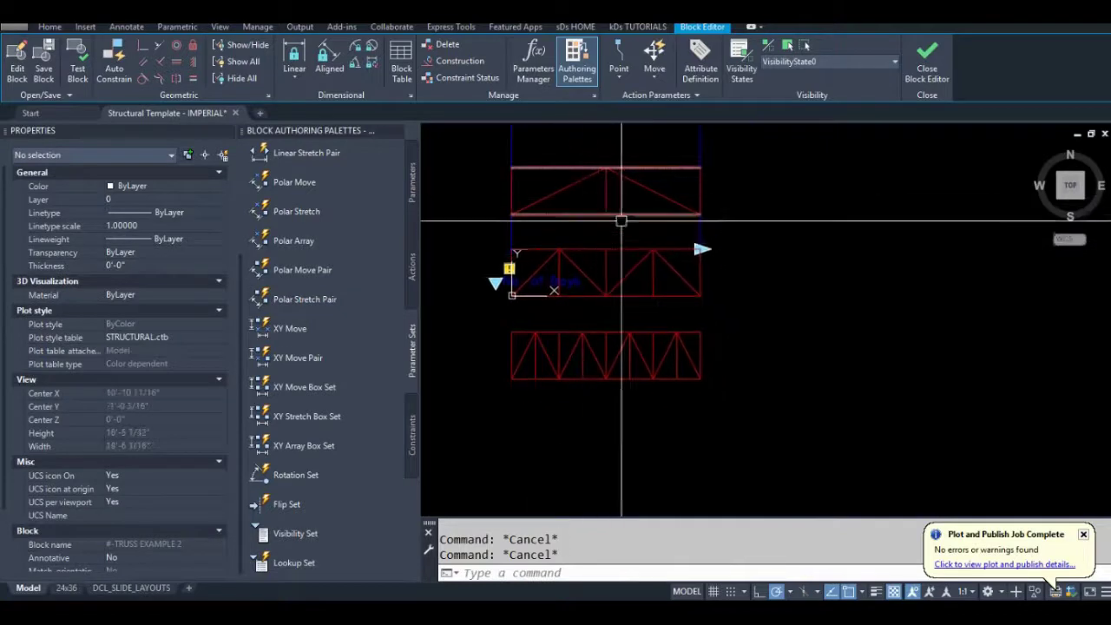
- Rename the default visibility state to "2 Bays" and create a second state named "4 Bays" that shows all existing objects
click(743, 76)
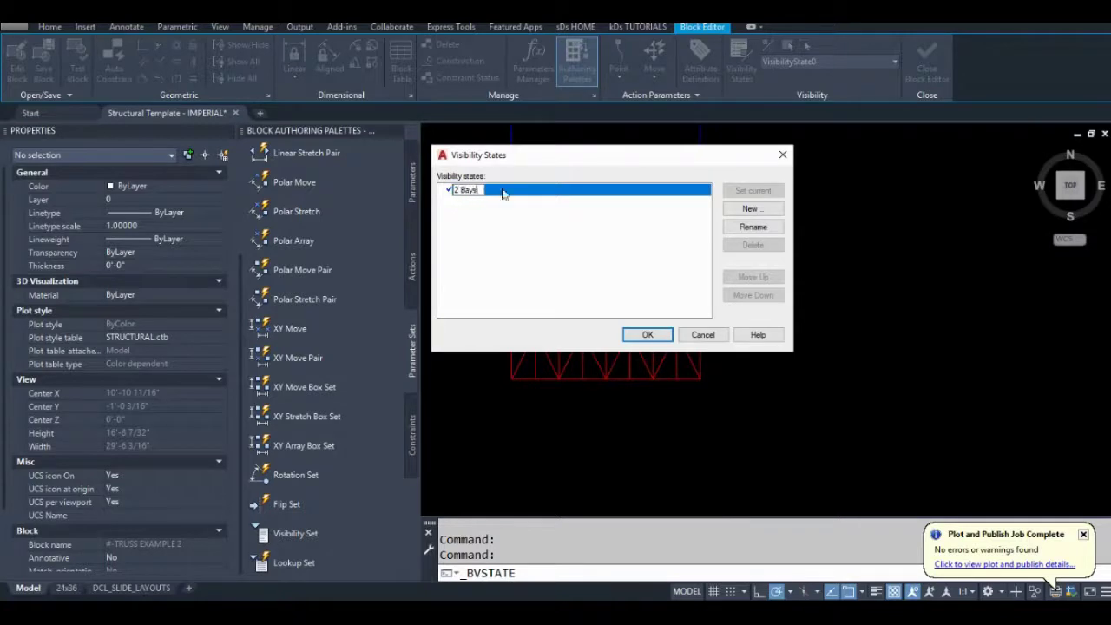
click(733, 209)
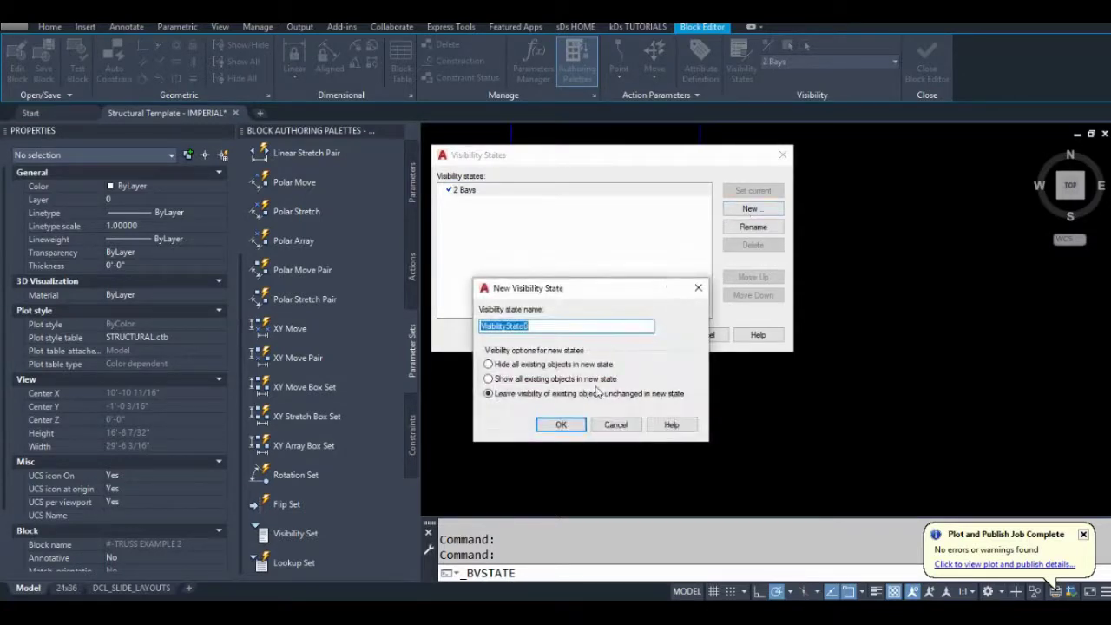
click(561, 425)
click(510, 204)
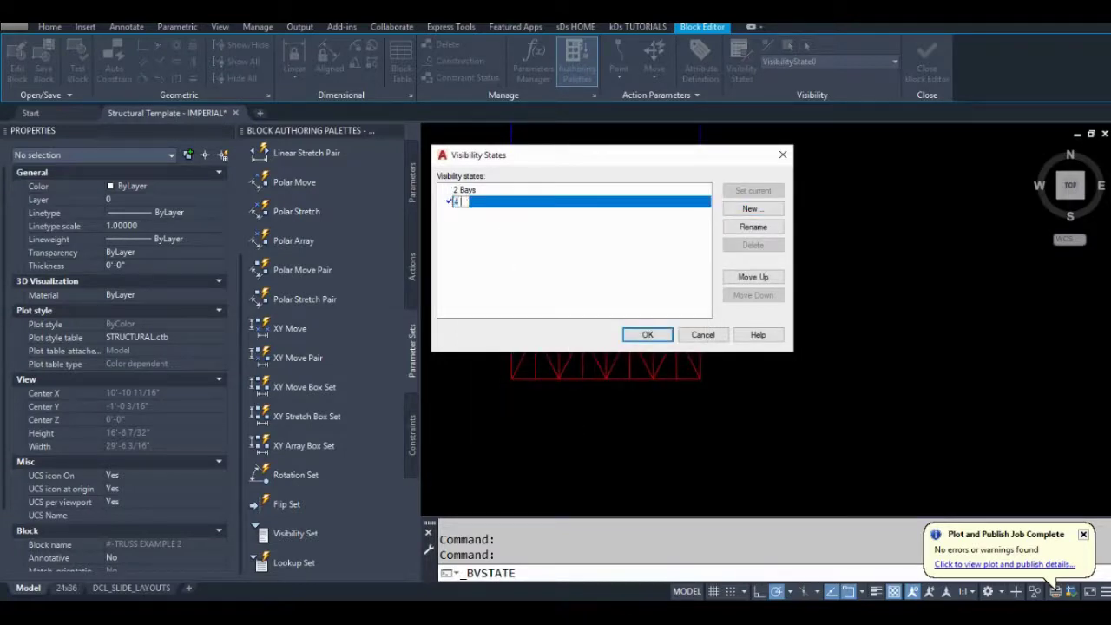
text(4 Bays)
- Create two more visibility states, "8 Bays" and "ALL (For editing only)", both showing all existing objects
click(776, 209)
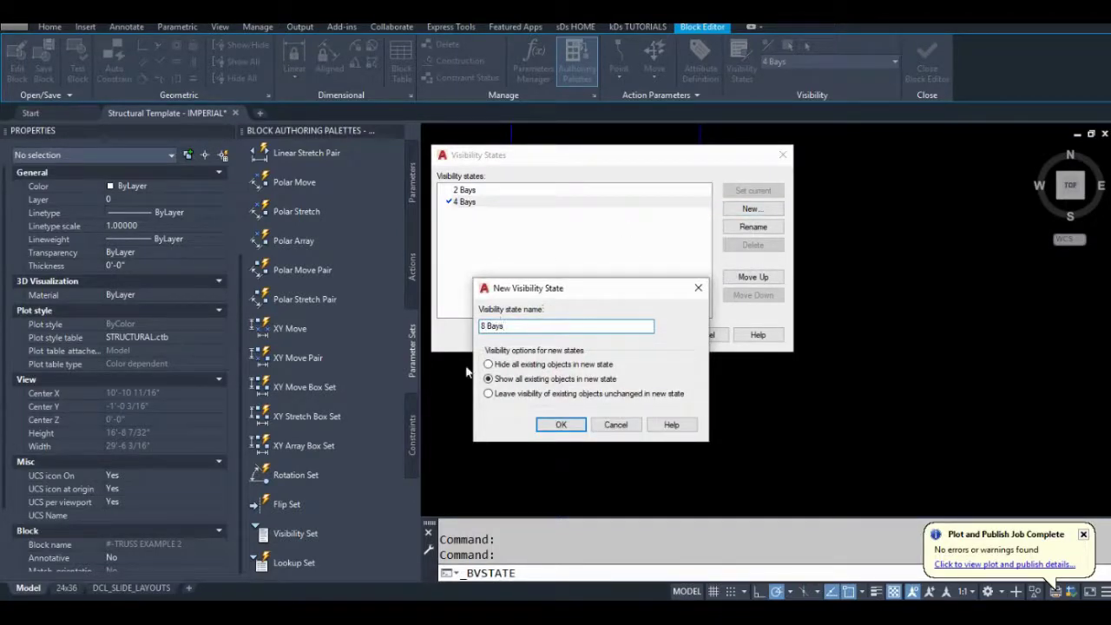
click(549, 426)
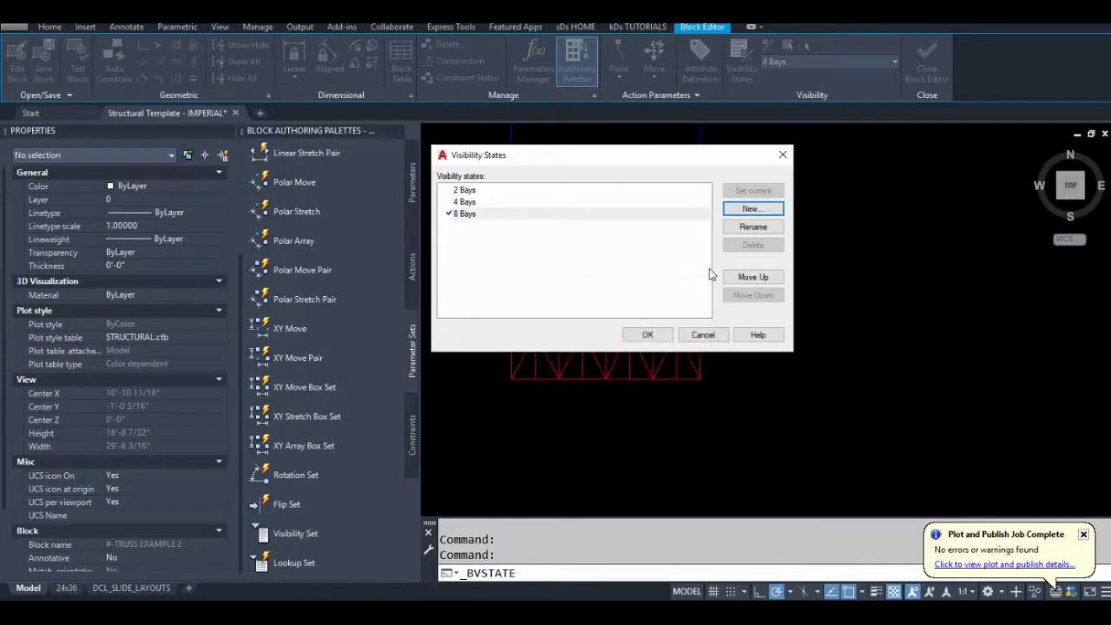
click(760, 214)
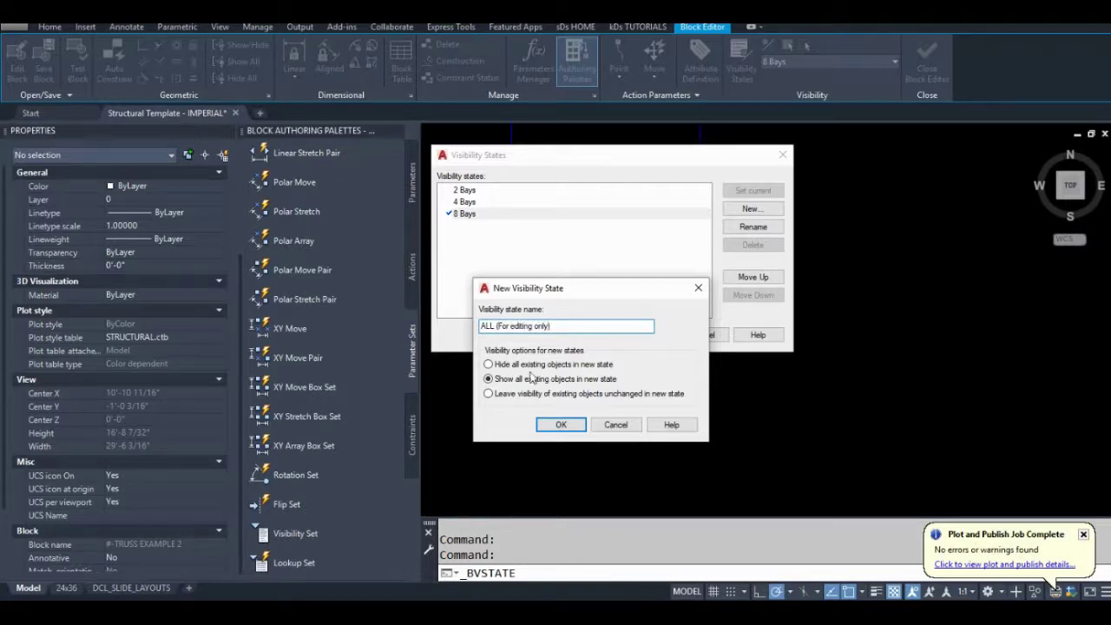
click(561, 424)
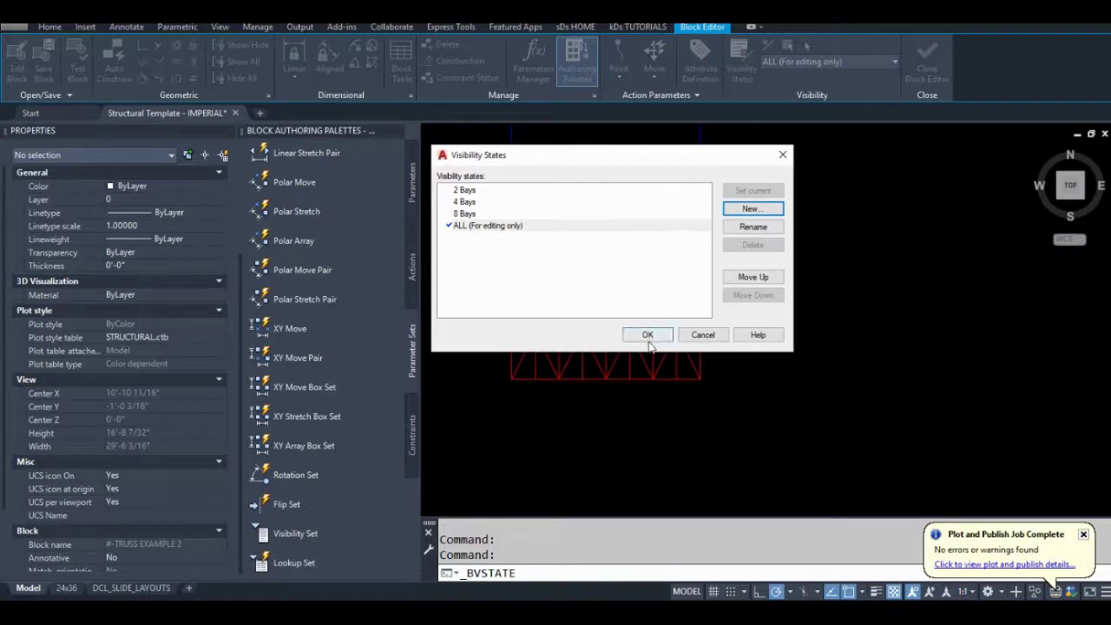
- Make 2 Bays the current visibility state and hide the middle and lower trusses for that state only
click(467, 190)
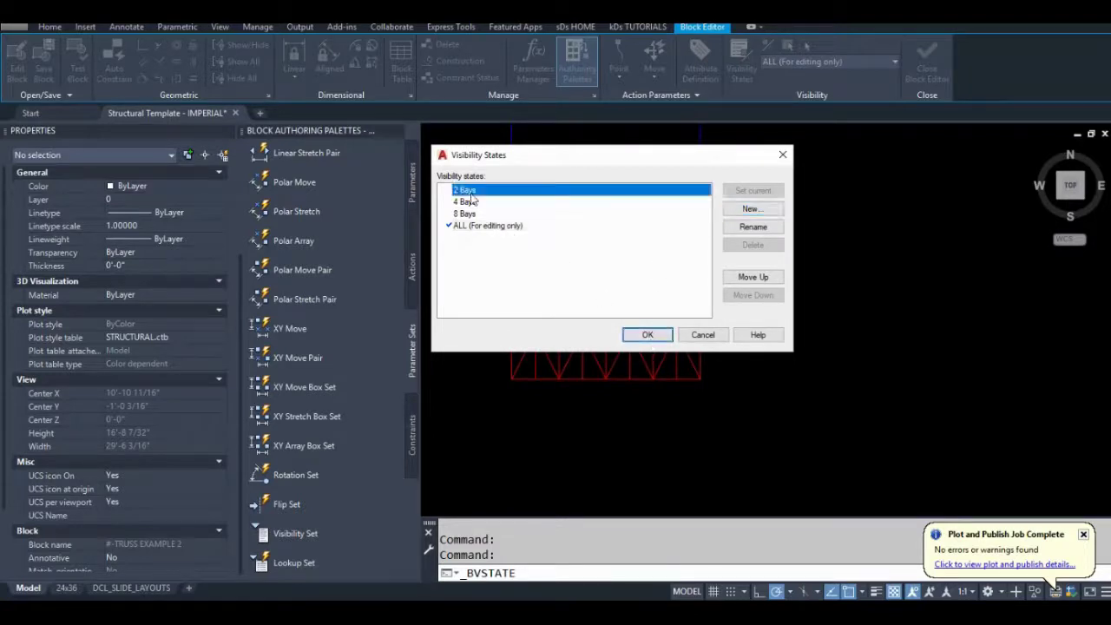
click(642, 334)
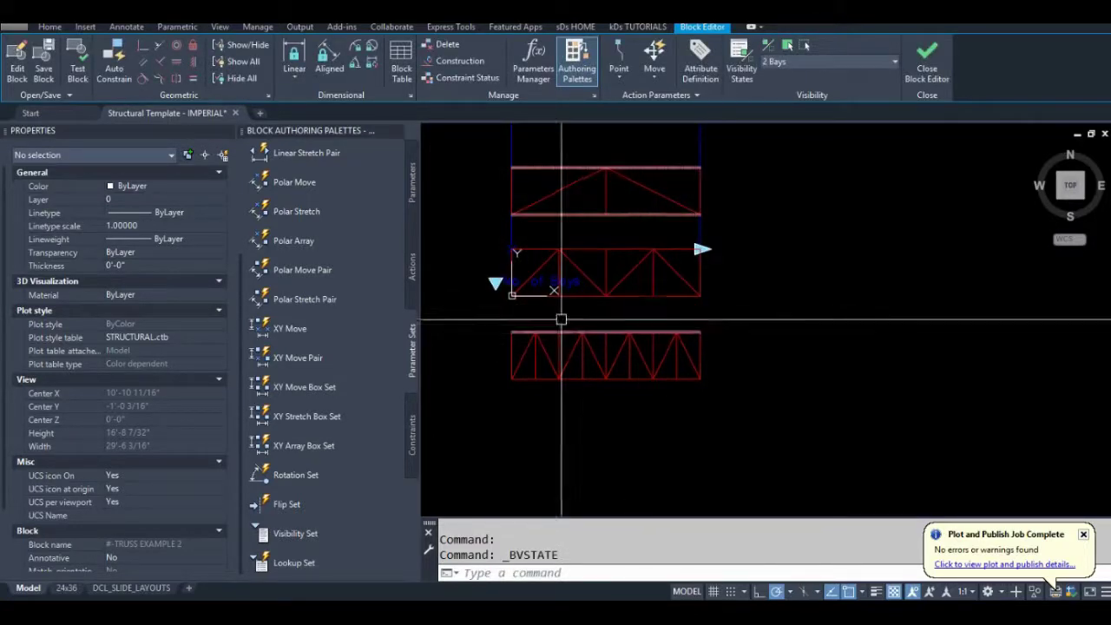
scroll(538, 234, up, 2)
click(535, 234)
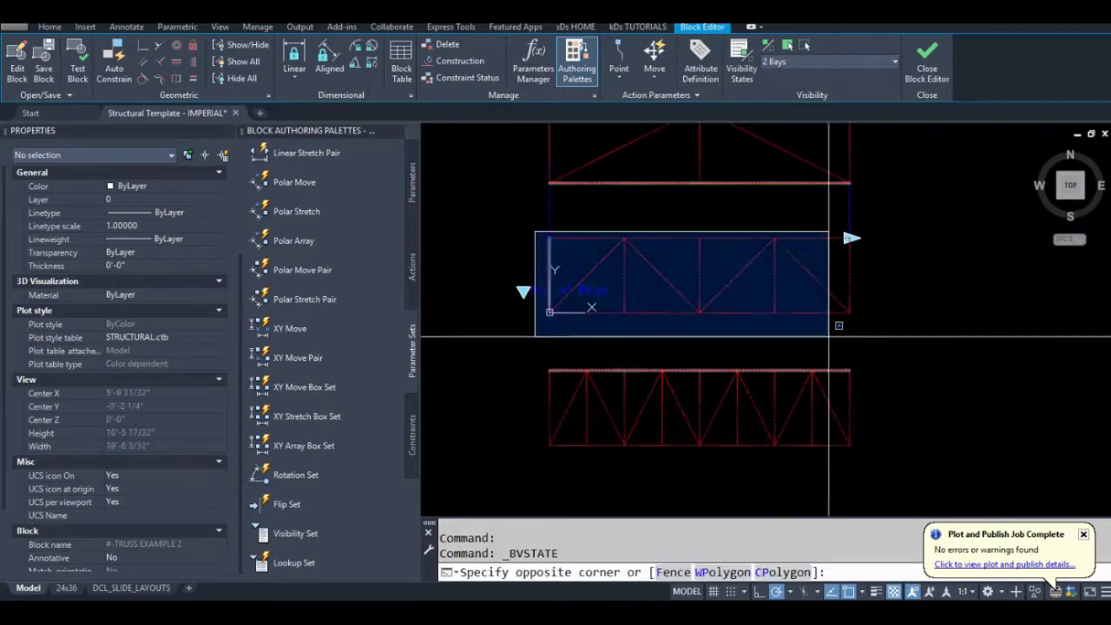
click(849, 332)
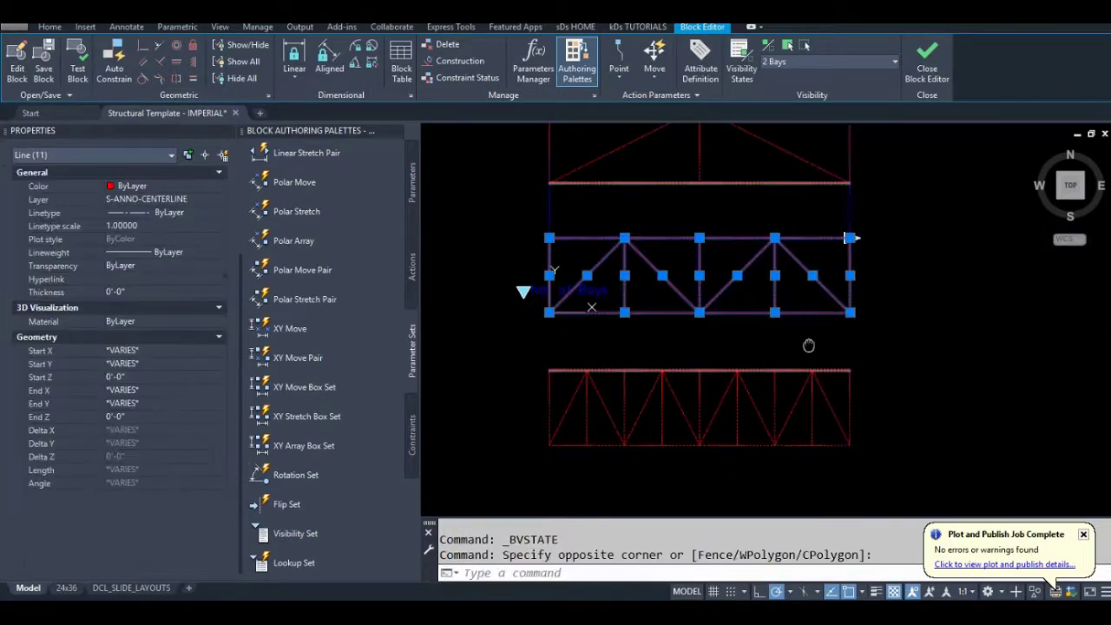
middle_drag(508, 335, 487, 272)
click(488, 273)
click(855, 409)
right_click(883, 318)
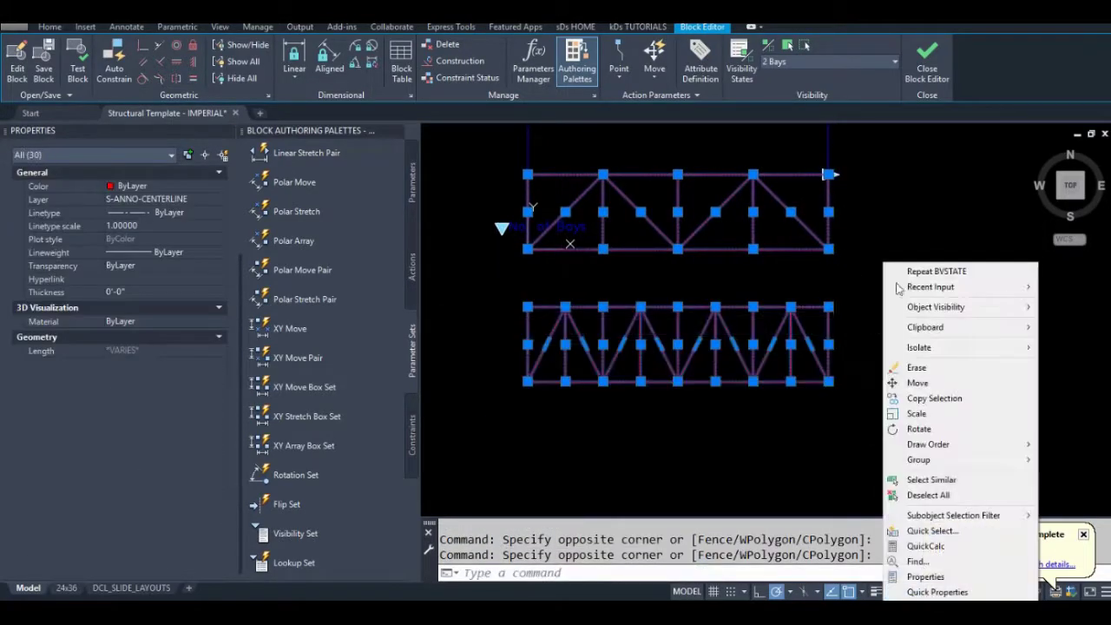
mouse_move(929, 314)
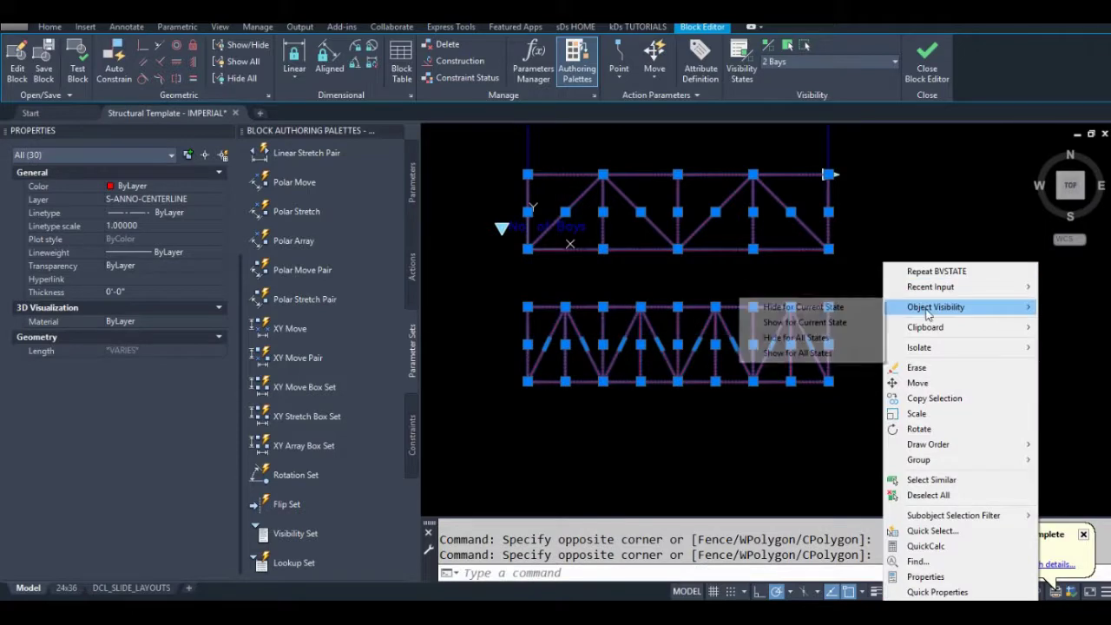
click(848, 313)
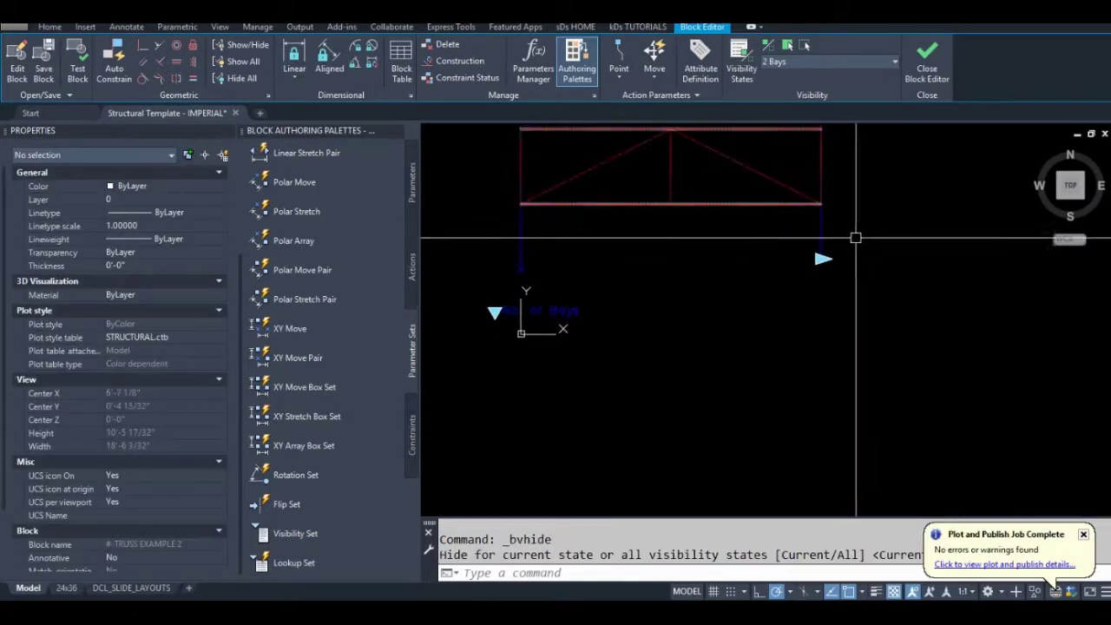
- Make 4 Bays the current visibility state and hide the upper and lower trusses for that state only
click(819, 63)
click(821, 96)
middle_drag(700, 293, 775, 239)
click(587, 311)
click(923, 423)
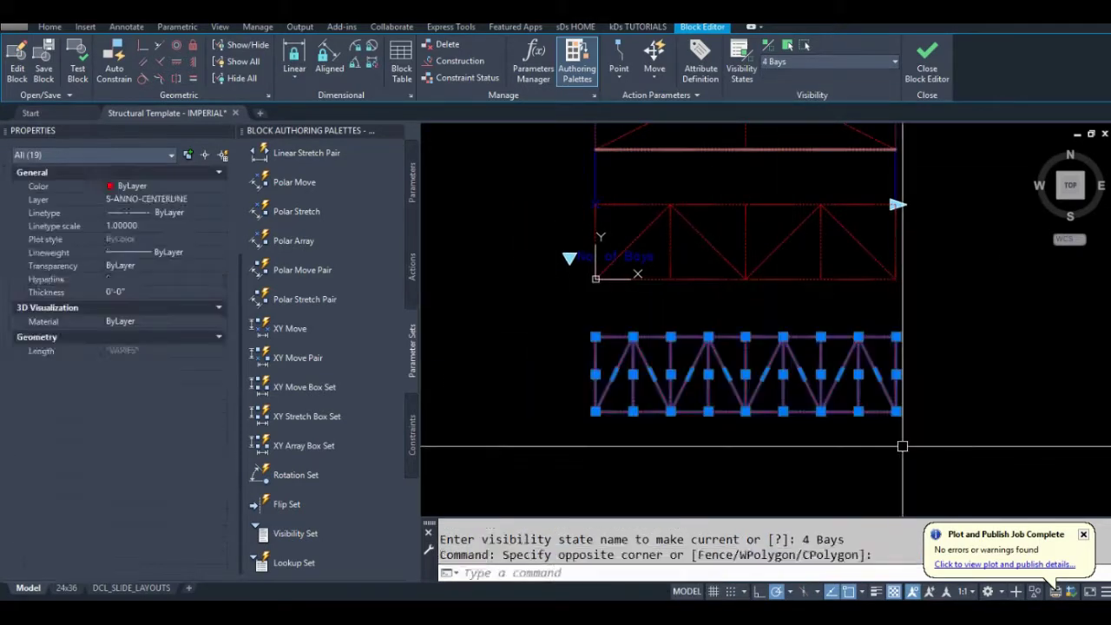
middle_drag(873, 261, 866, 353)
middle_drag(729, 243, 725, 297)
click(558, 209)
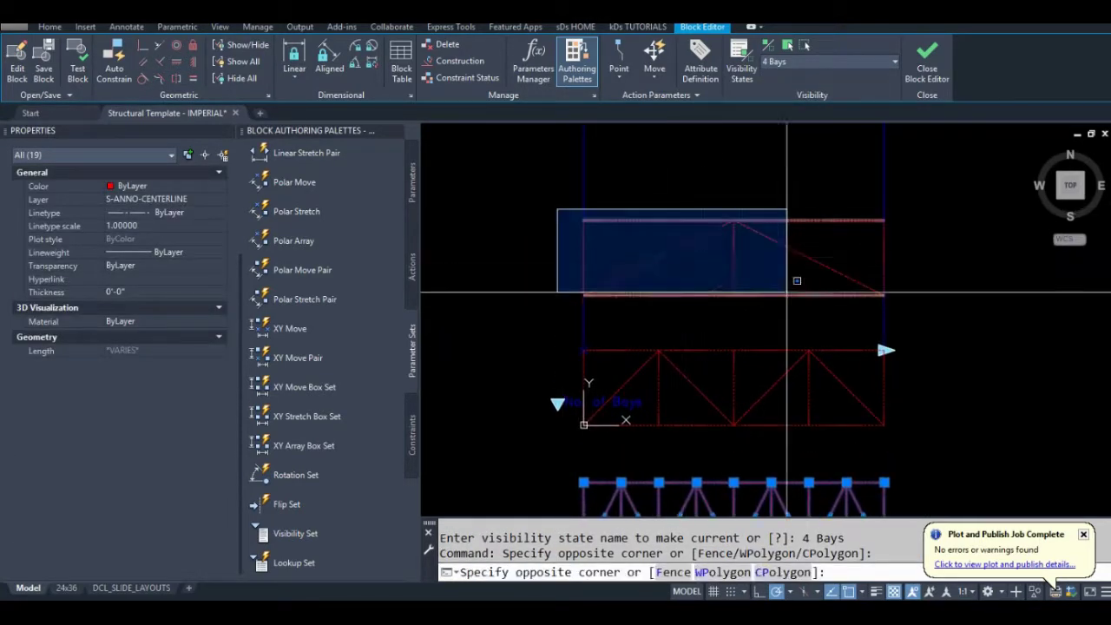
click(877, 300)
middle_drag(877, 300, 781, 252)
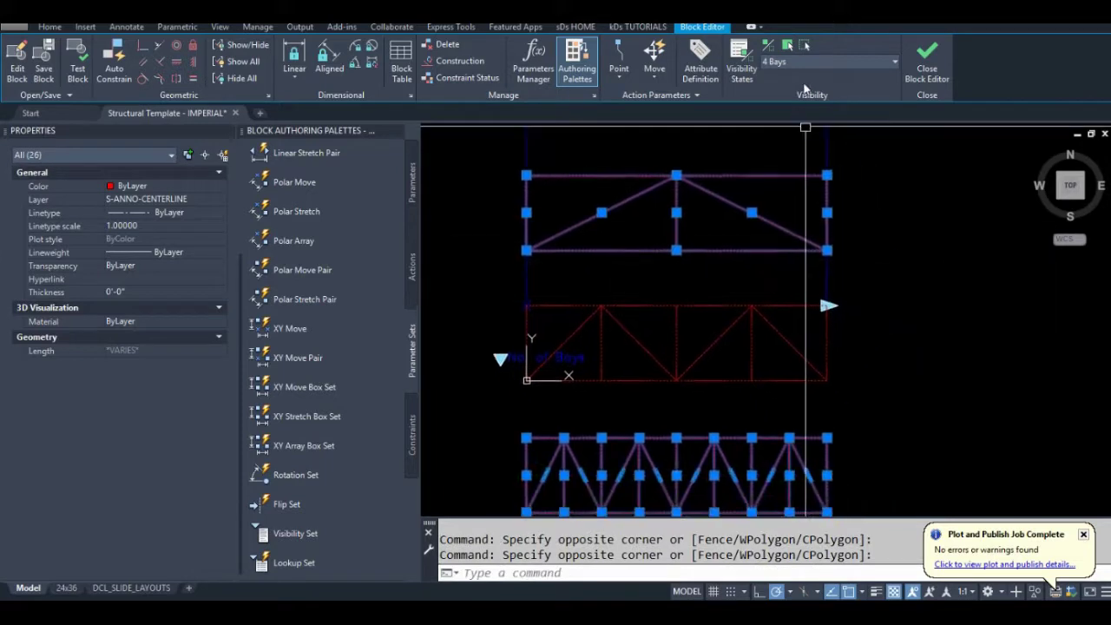
right_click(792, 193)
mouse_move(853, 240)
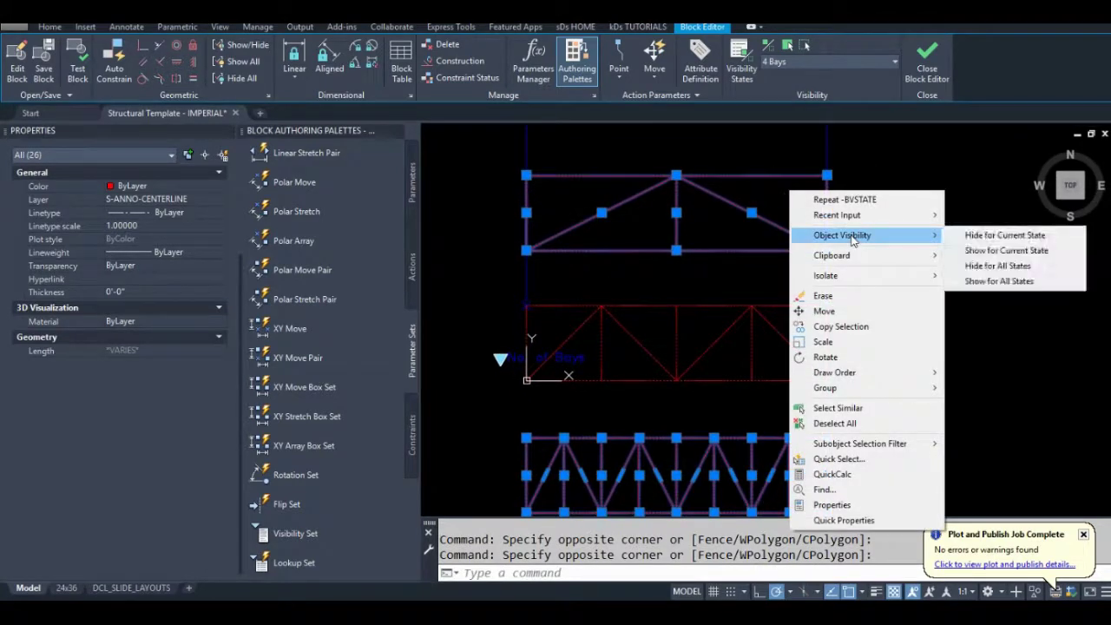
click(1005, 236)
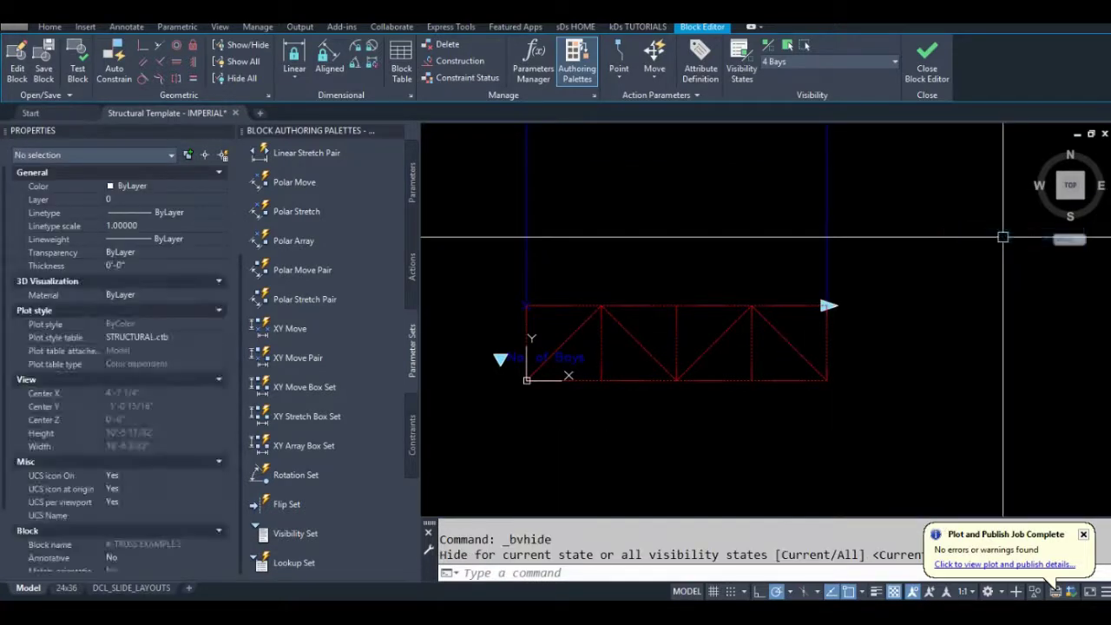
- Make 8 Bays the current visibility state and hide the upper and middle trusses for that state only
click(820, 62)
click(817, 106)
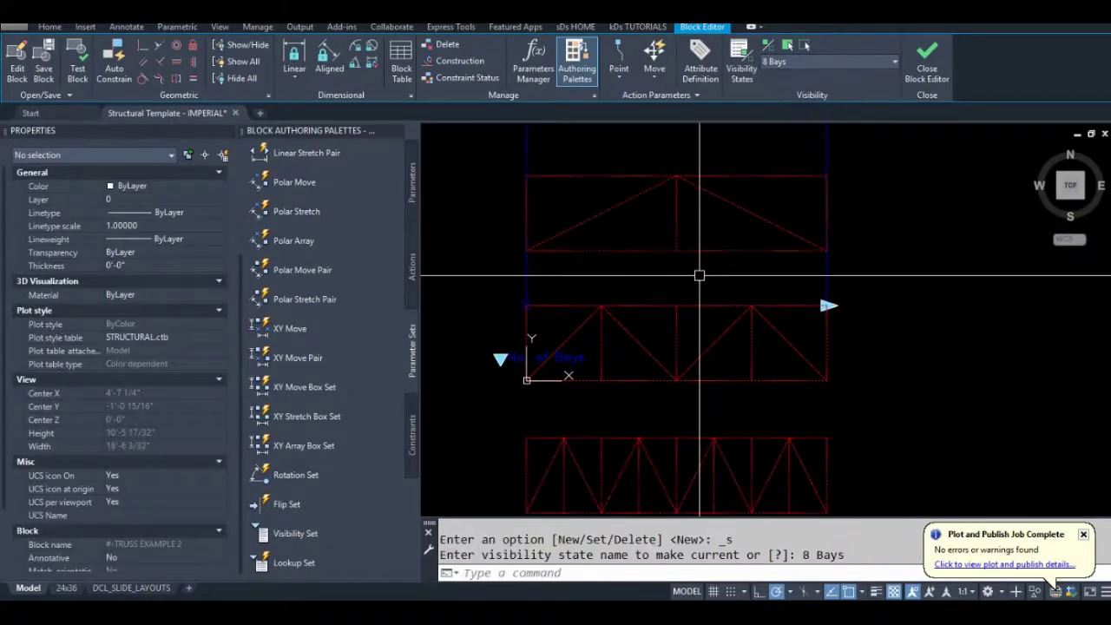
middle_drag(702, 276, 709, 231)
scroll(561, 235, up, 2)
click(527, 231)
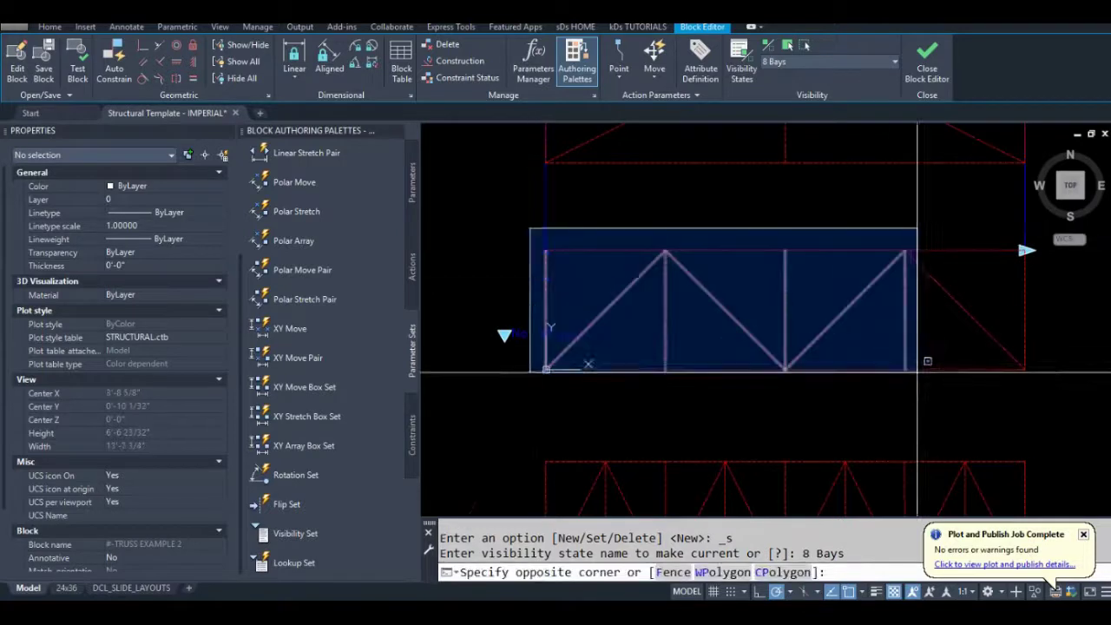
middle_drag(911, 372, 792, 363)
click(869, 372)
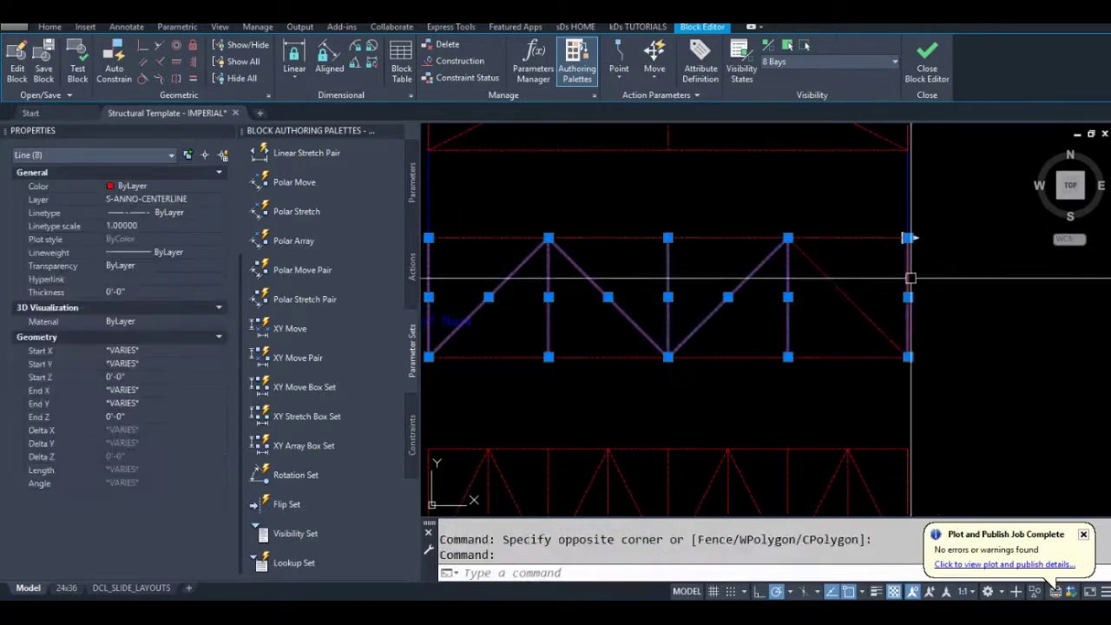
click(866, 232)
click(868, 217)
click(860, 238)
click(831, 276)
click(843, 356)
scroll(843, 356, down, 2)
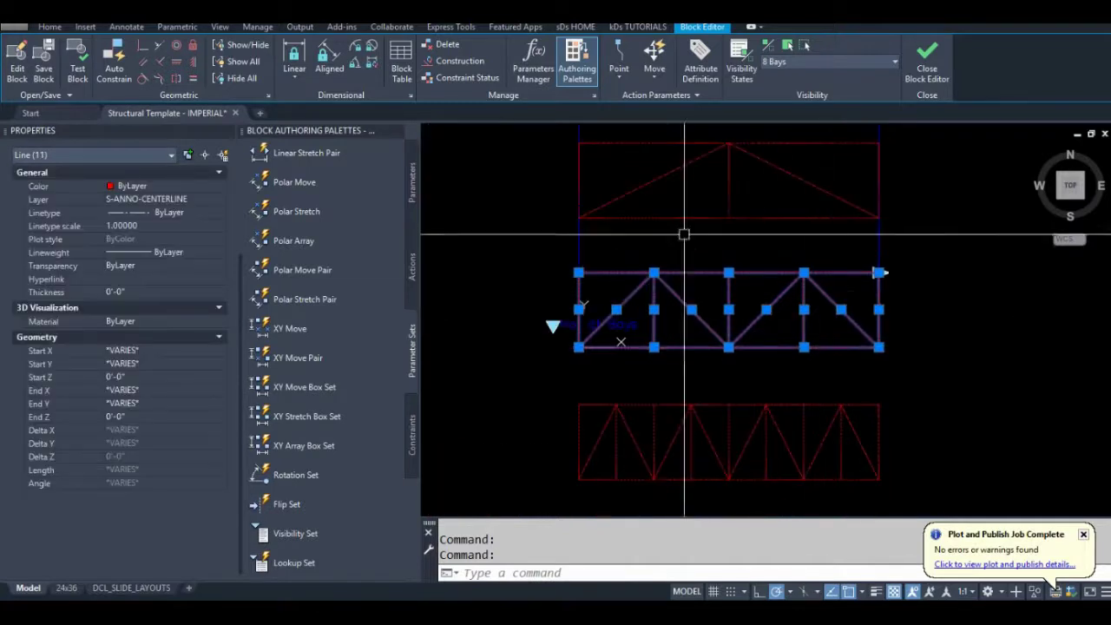
click(543, 166)
click(871, 259)
right_click(941, 247)
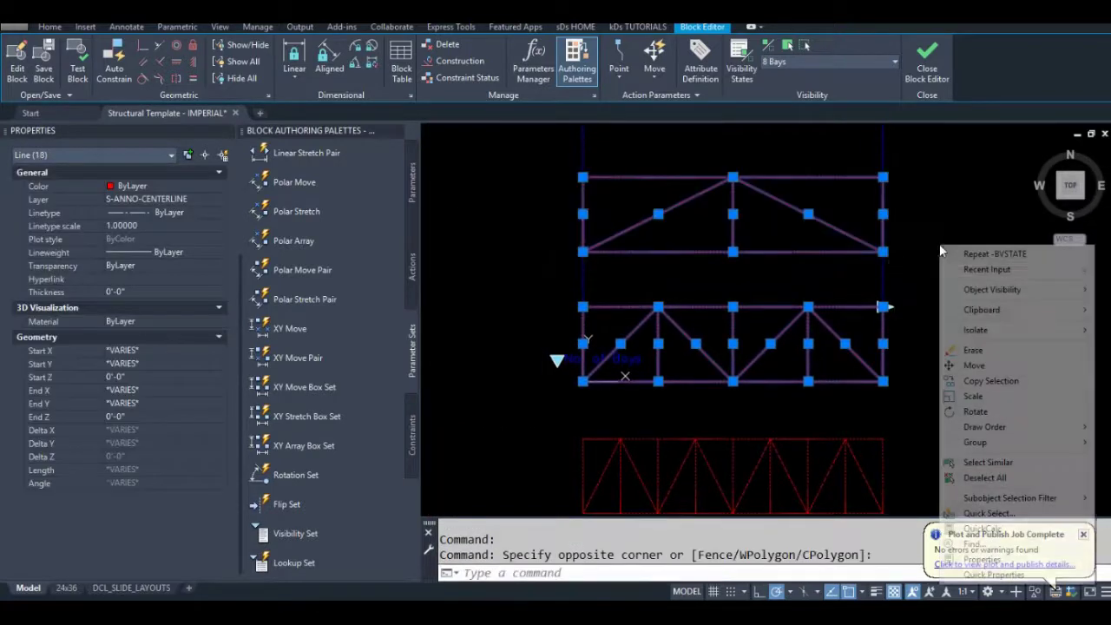
mouse_move(993, 295)
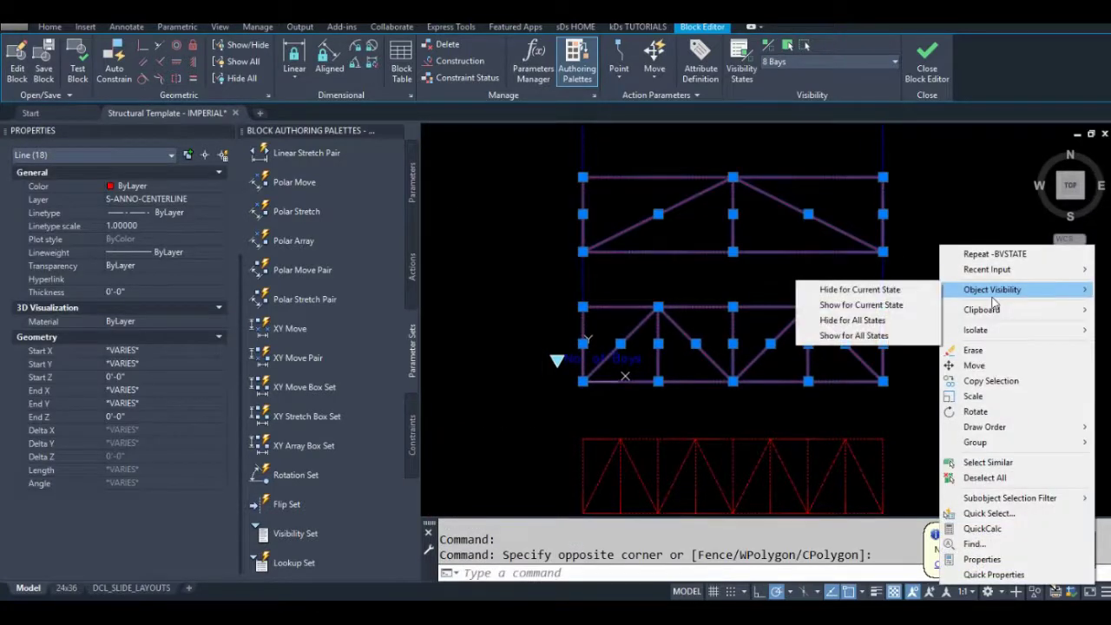
click(858, 296)
- Make ALL (For editing only) the current state and move the upper truss onto the middle one, matching their lower-left corners
scroll(764, 252, down, 2)
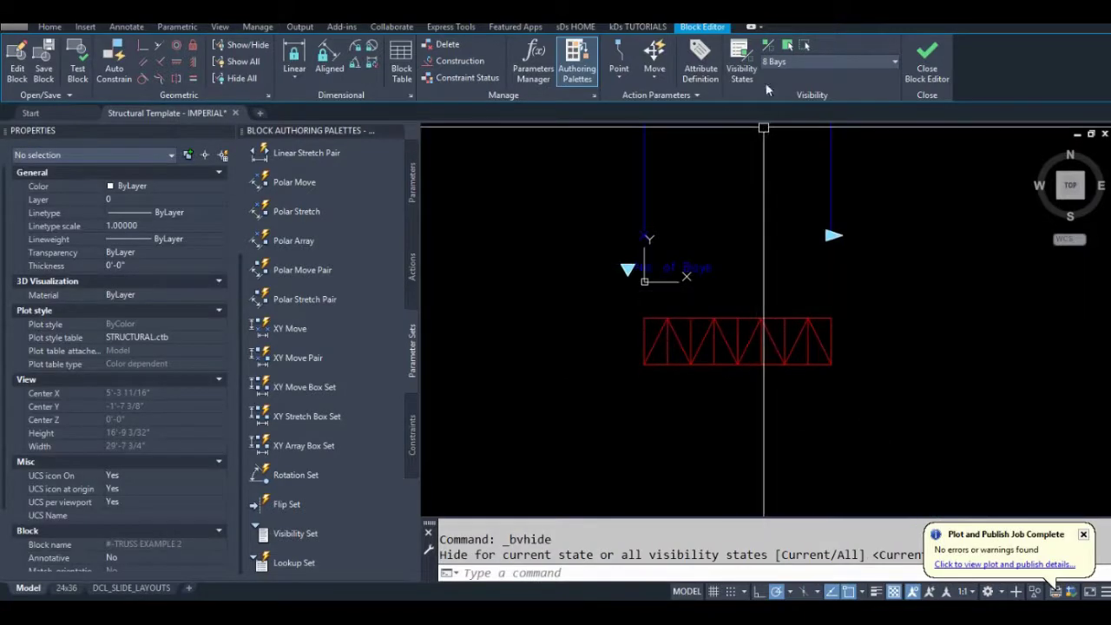
click(785, 63)
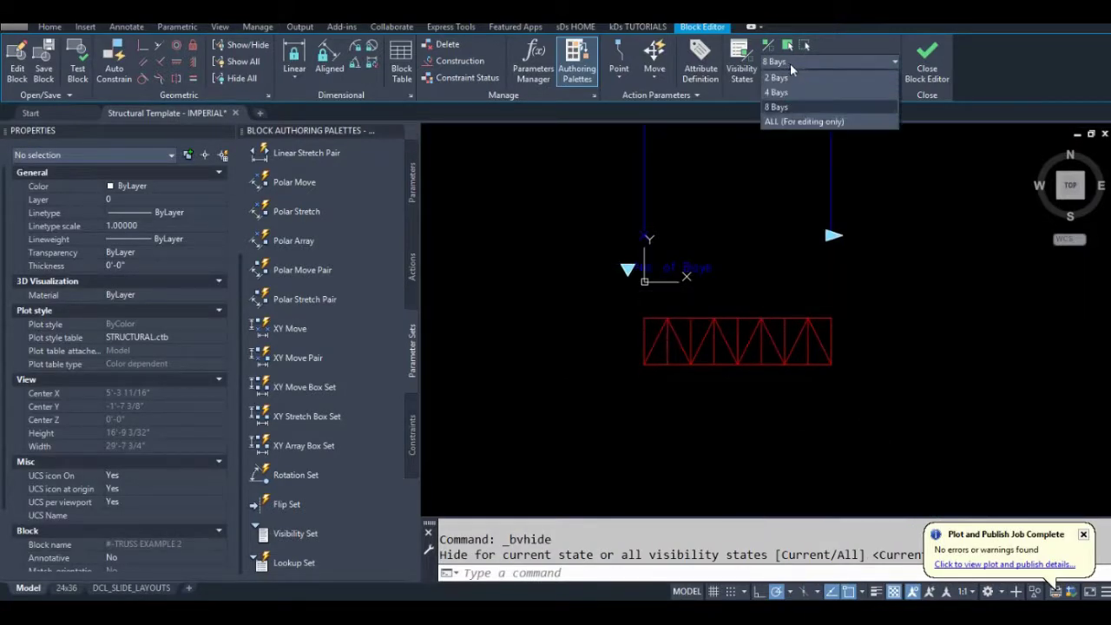
click(790, 122)
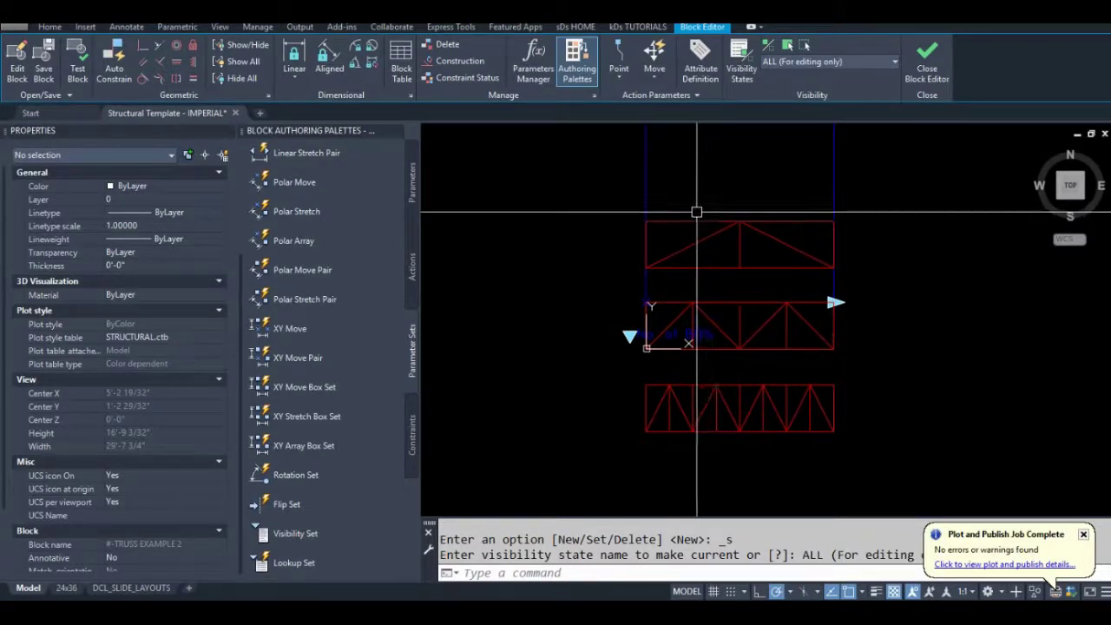
scroll(692, 210, up, 2)
click(555, 209)
click(958, 323)
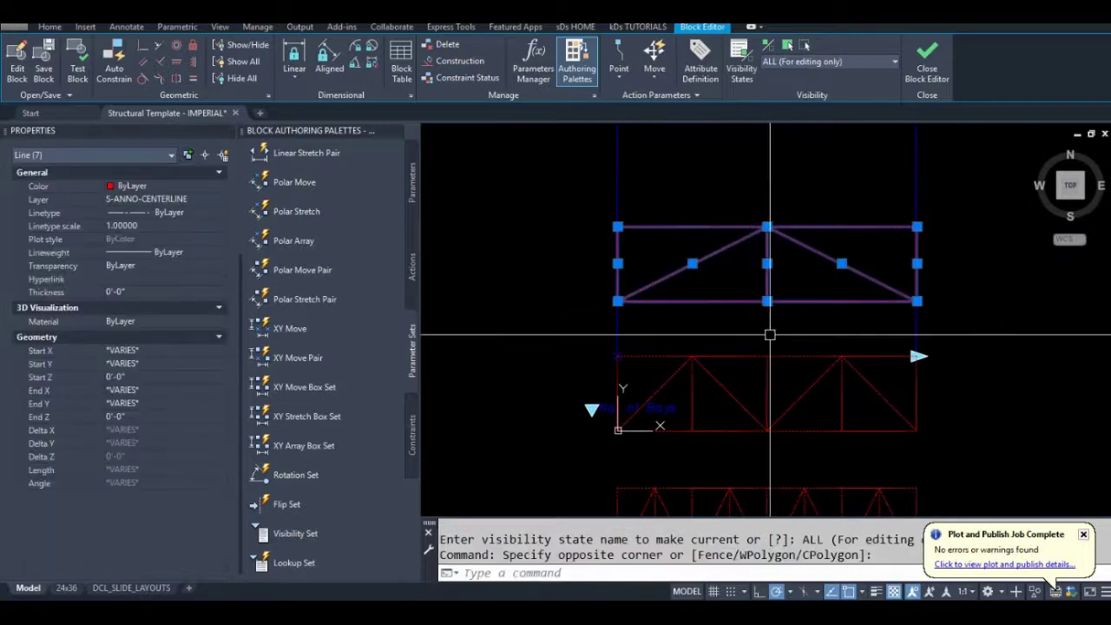
text(m)
key(Return)
click(618, 301)
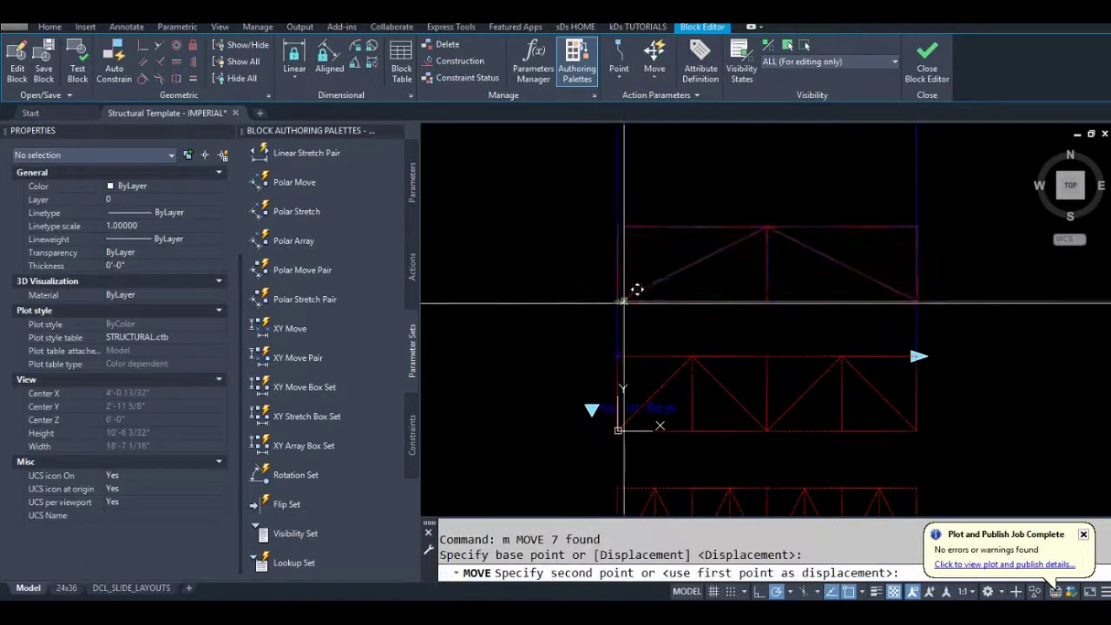
middle_drag(661, 446, 633, 347)
click(591, 332)
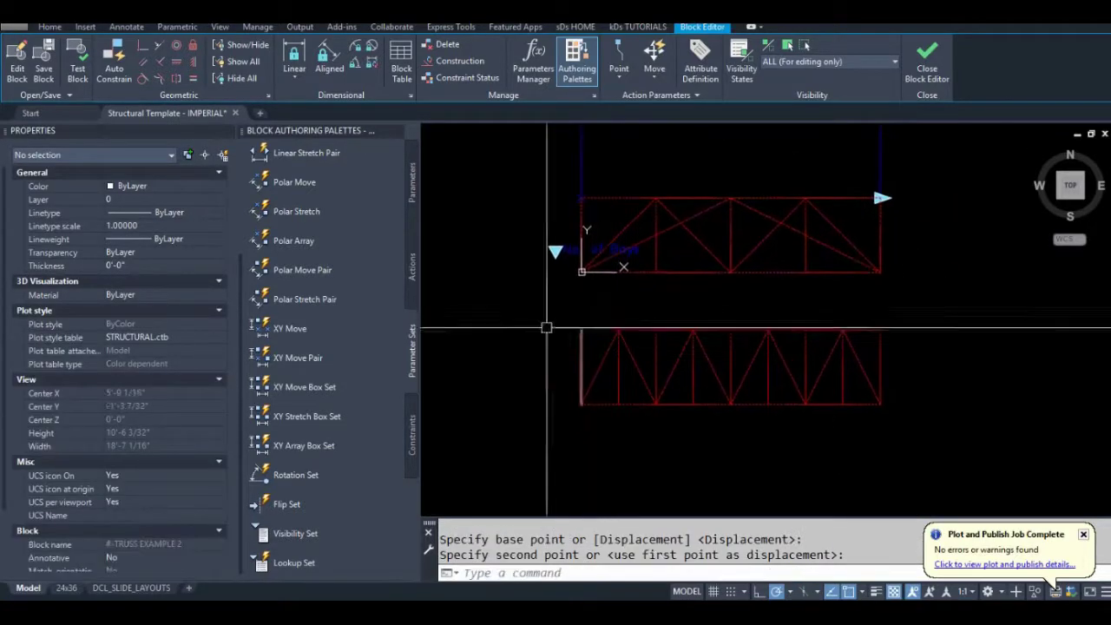
- Move the bottom eight-bay truss up onto the other two trusses, placing its lower-left corner at the origin
click(544, 318)
click(917, 448)
text(m)
key(Return)
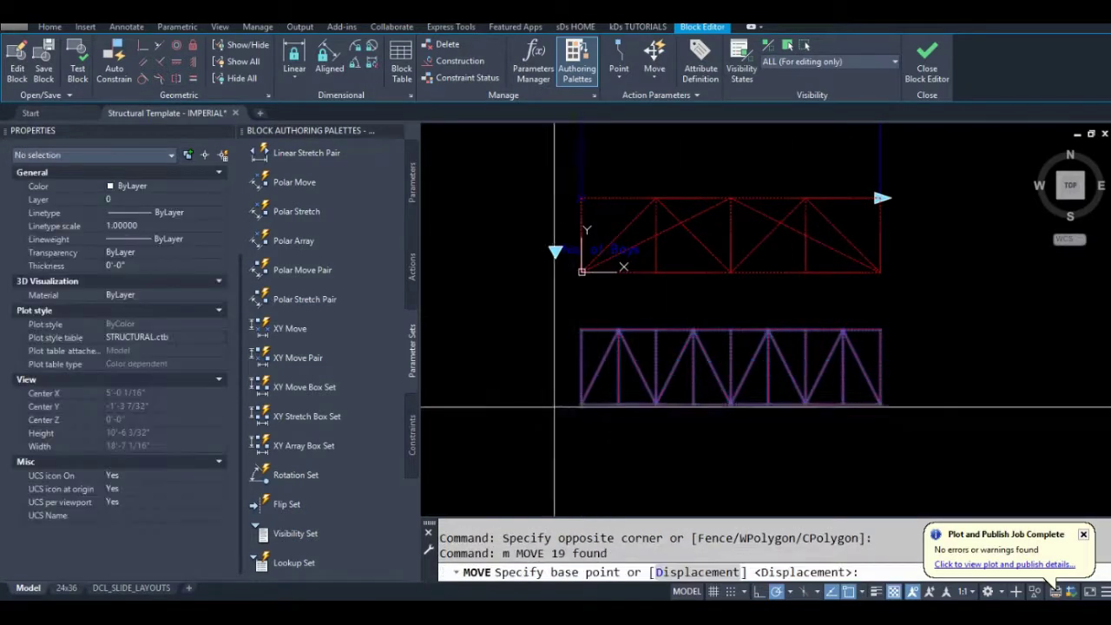
click(581, 404)
click(582, 272)
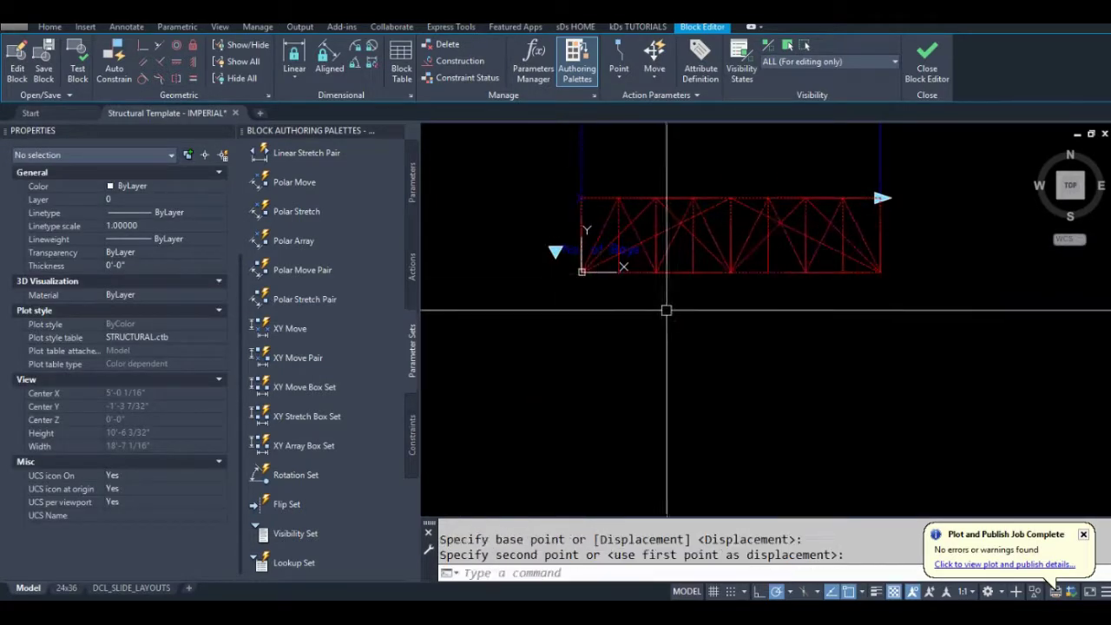
- Make 2 Bays the current visibility state and delete the ALL (For editing only) state
middle_drag(761, 148, 739, 223)
click(742, 68)
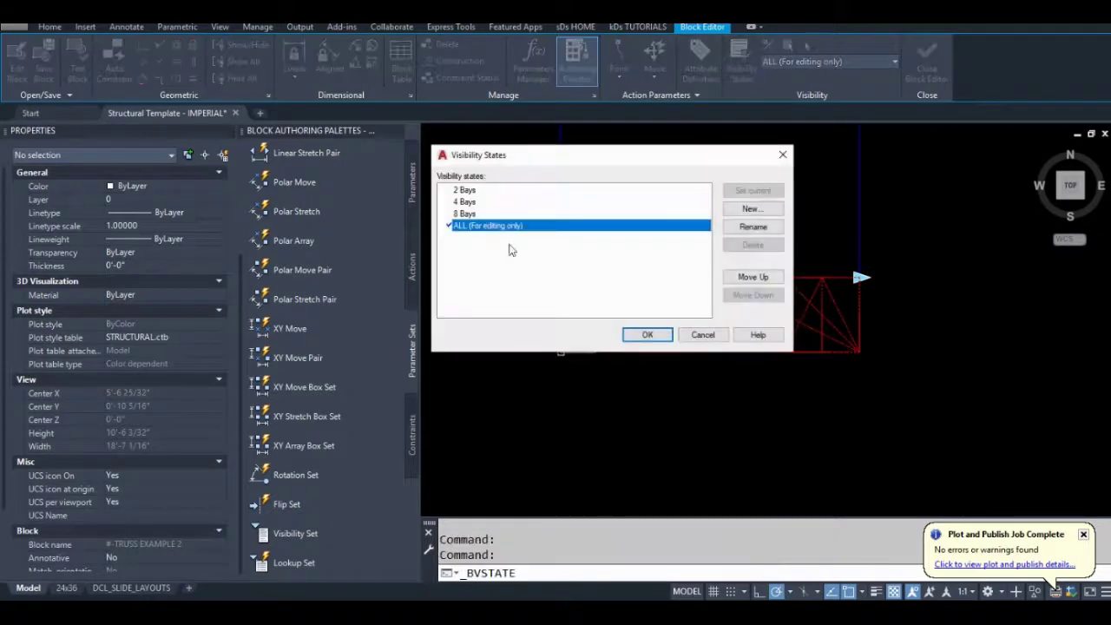
click(485, 213)
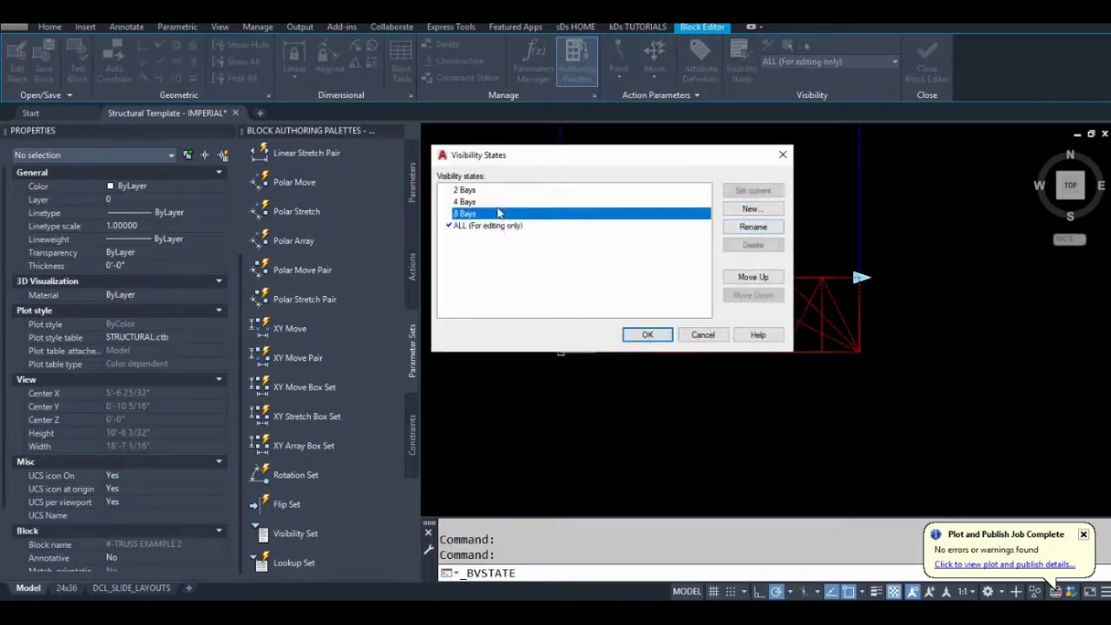
click(461, 191)
double_click(460, 191)
click(474, 226)
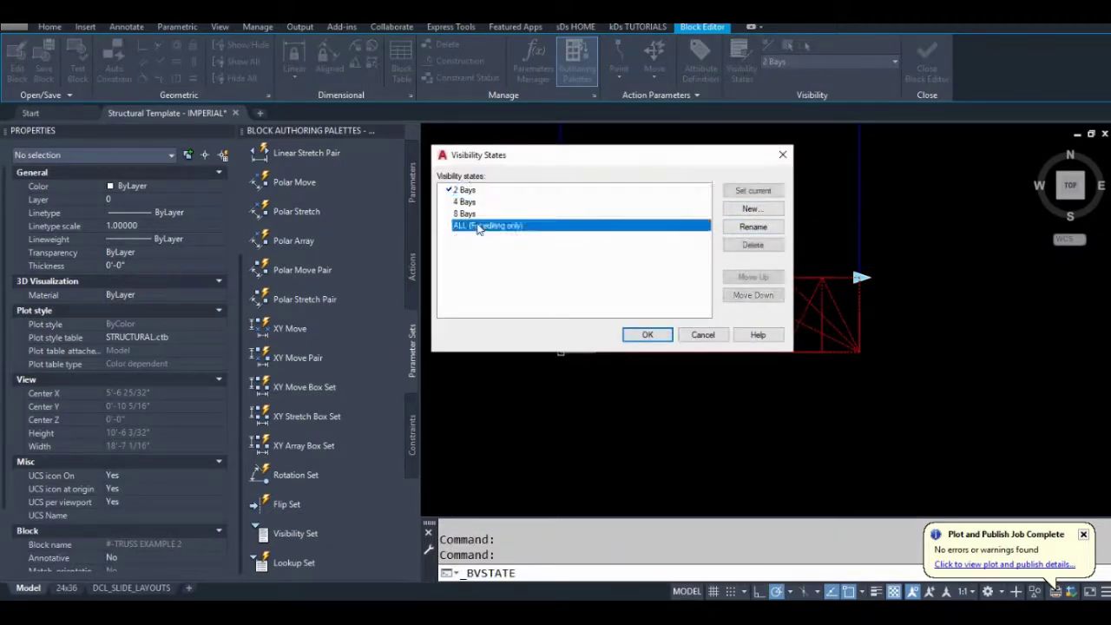
click(748, 246)
- Create a visibility state named "everything" that shows all existing objects
click(752, 209)
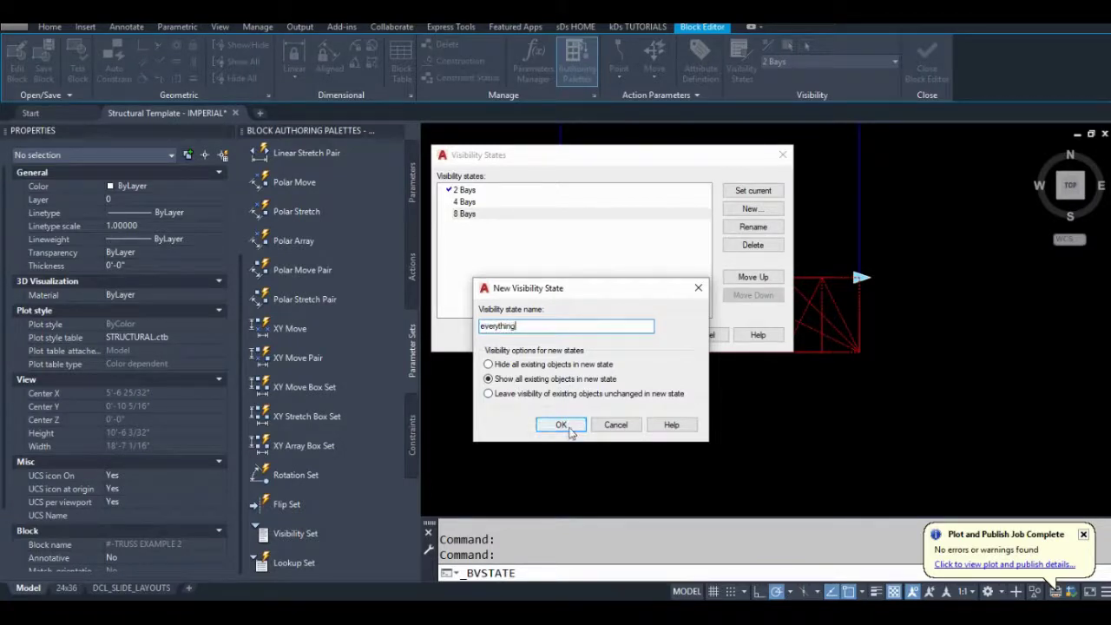
click(562, 424)
click(650, 334)
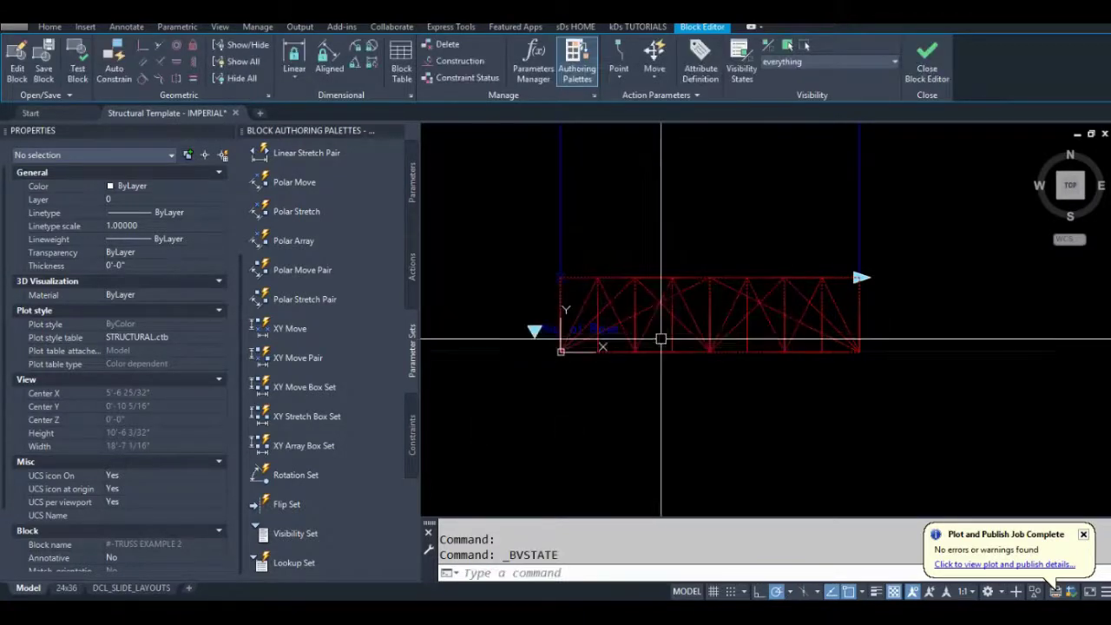
- Make 8 Bays the current visibility state and delete the "everything" state
click(749, 71)
click(473, 215)
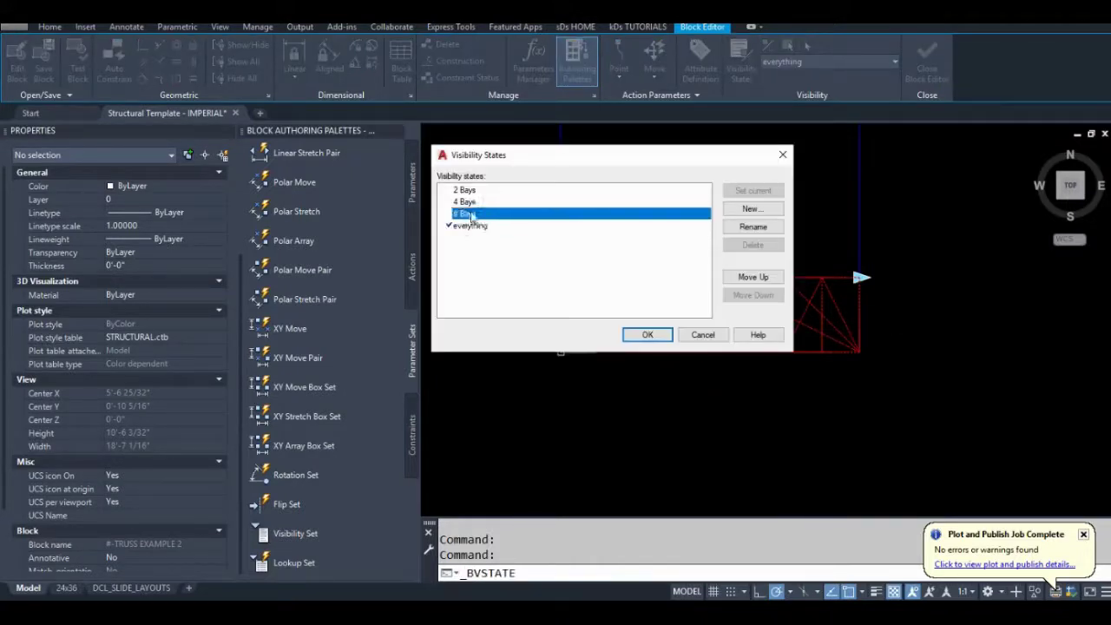
click(479, 227)
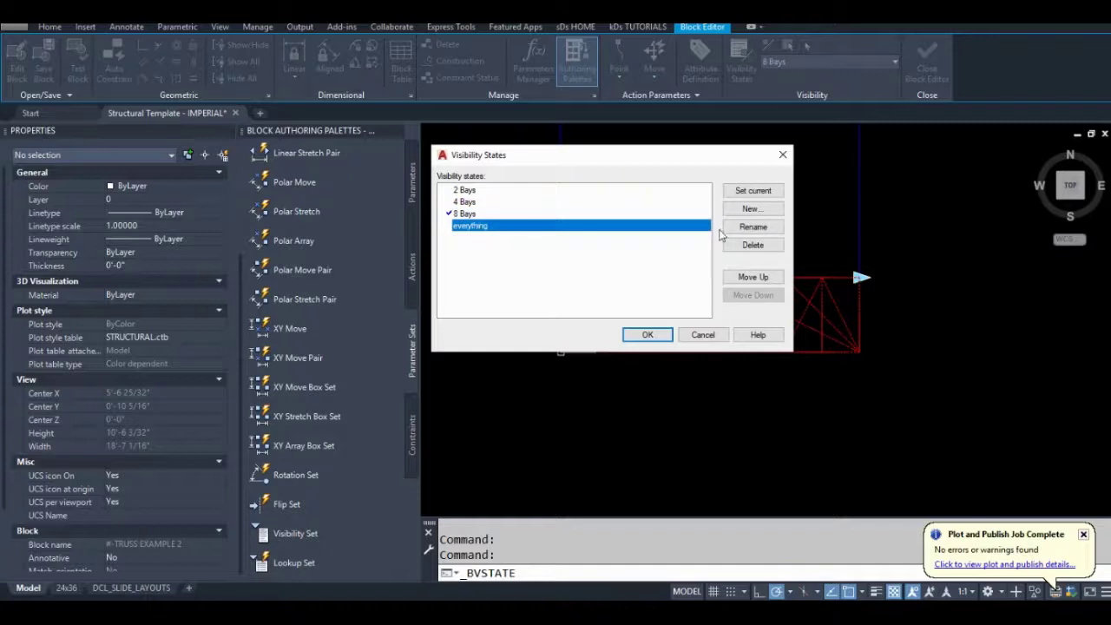
click(752, 246)
click(648, 335)
- Switch the current visibility state to 2 Bays so that only the two-bay truss is displayed
click(769, 62)
click(780, 72)
click(780, 62)
click(782, 81)
middle_drag(676, 223, 646, 195)
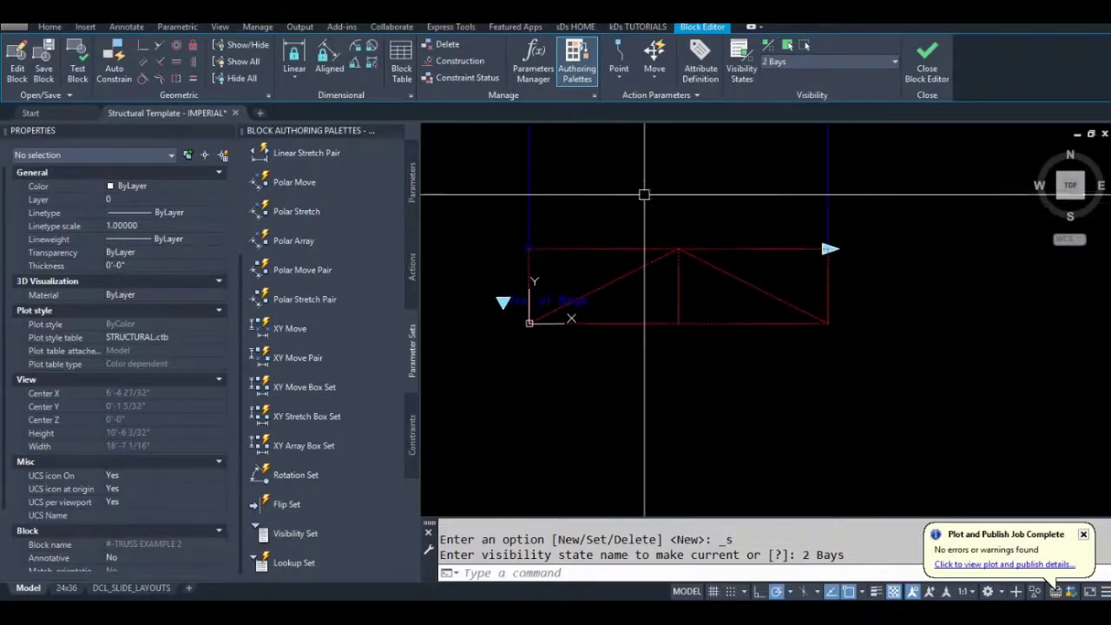
click(782, 64)
click(782, 63)
click(785, 68)
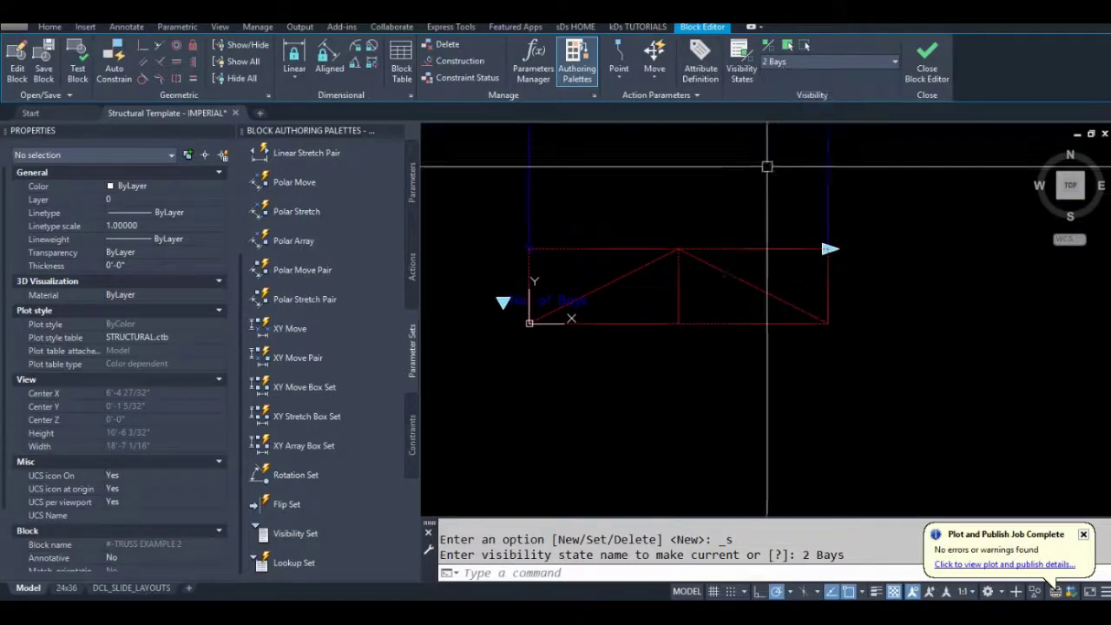
middle_drag(762, 165, 754, 208)
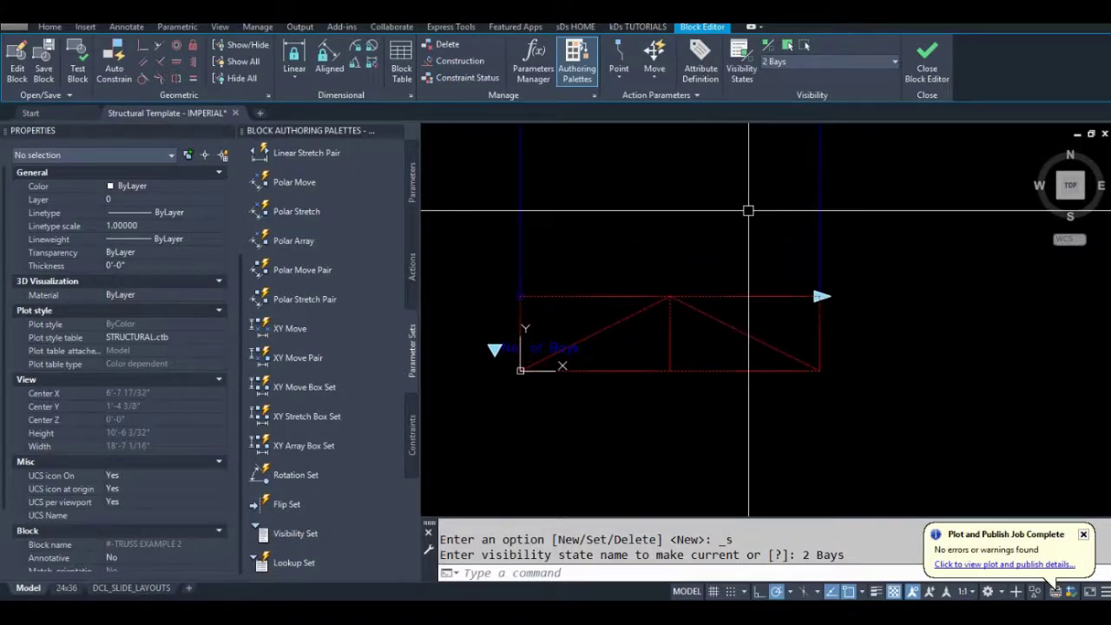
text(de)
key(Return)
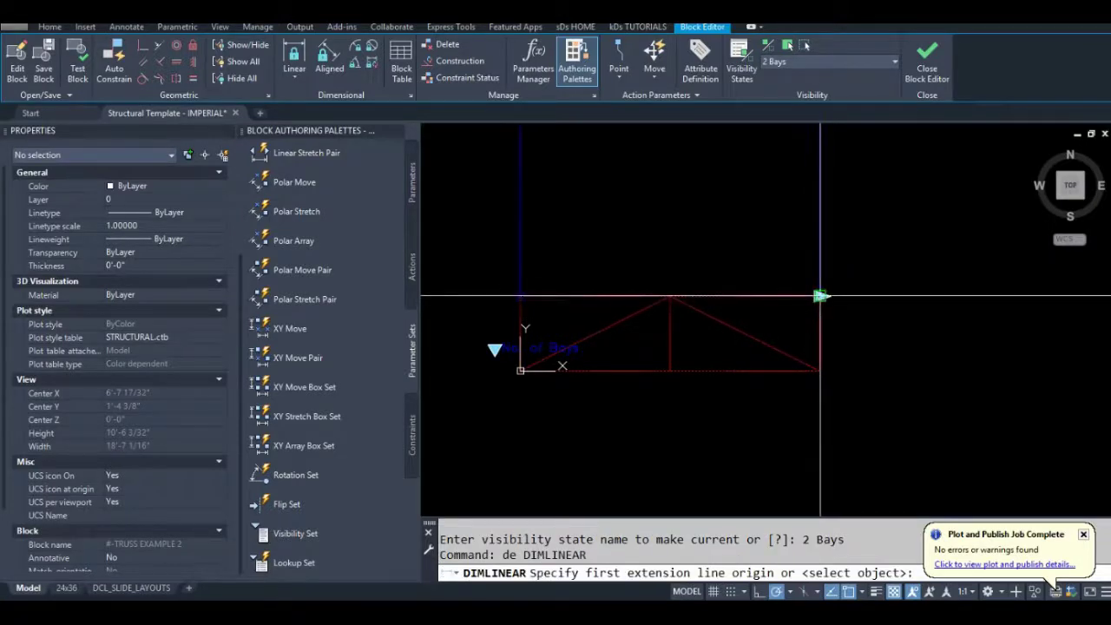
click(821, 296)
click(820, 371)
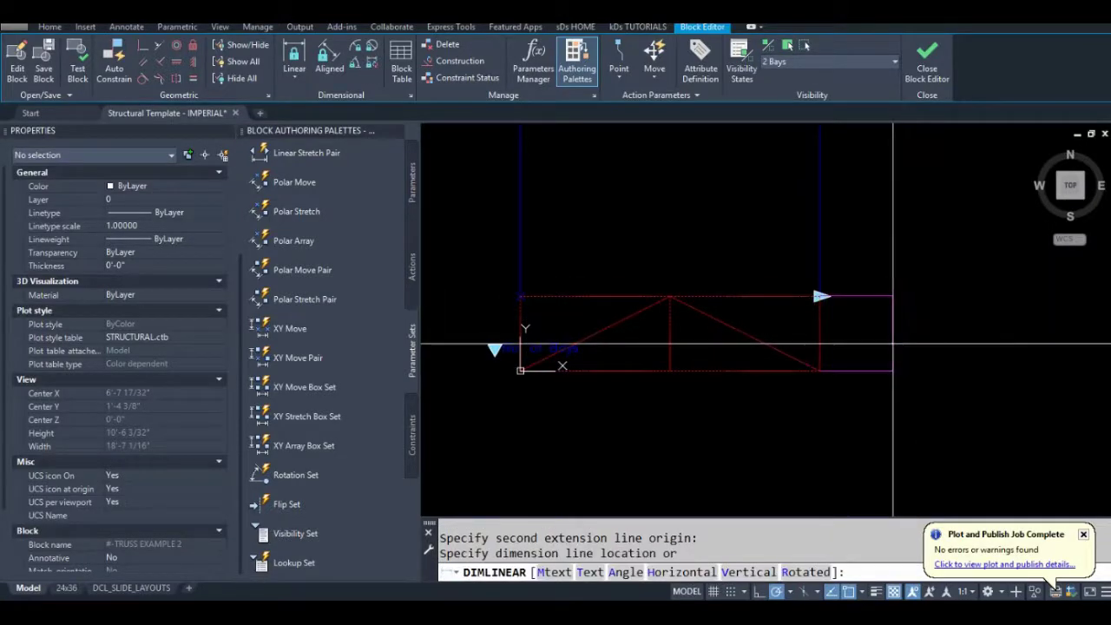
key(Escape)
key(Escape)
key(Escape)
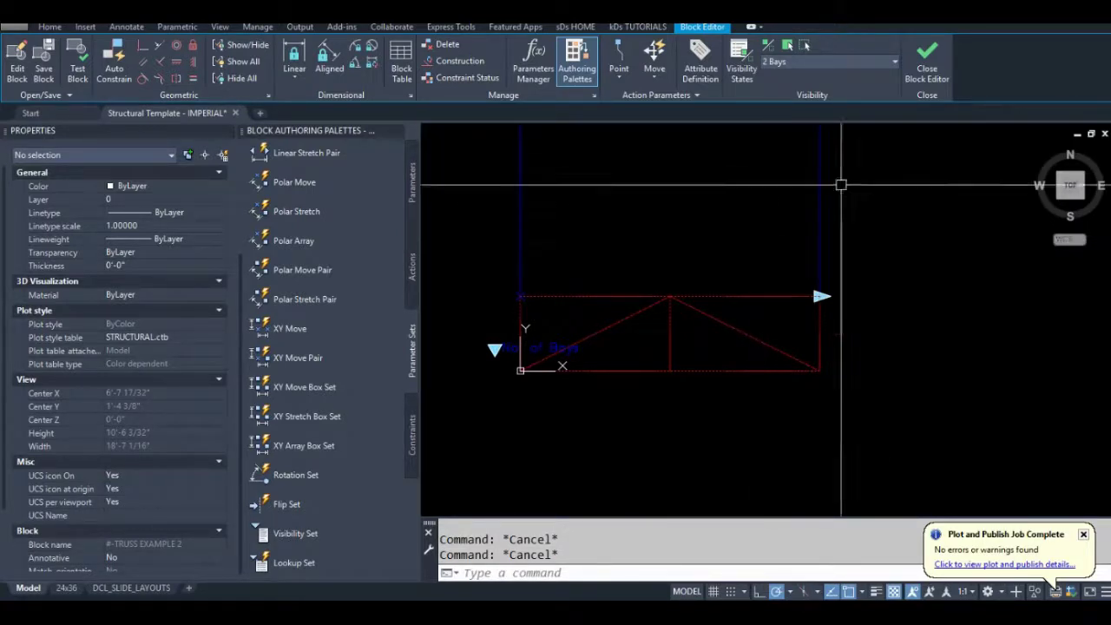
- Close the block editor and save the changes to #-TRUSS EXAMPLE 2
scroll(706, 257, down, 4)
middle_drag(694, 249, 691, 260)
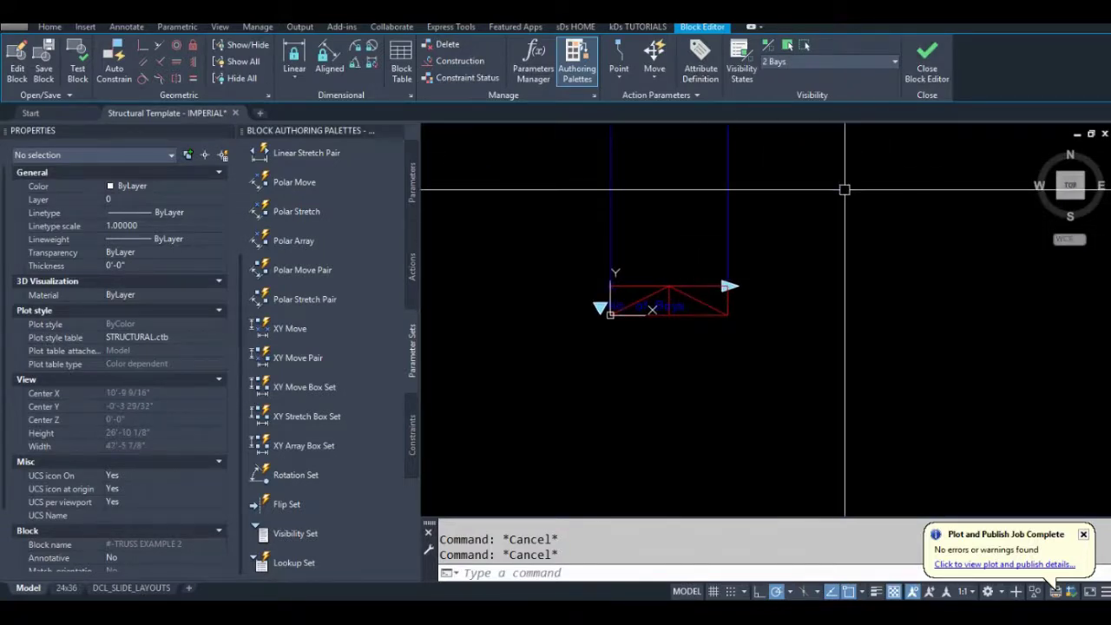
middle_drag(797, 209, 801, 263)
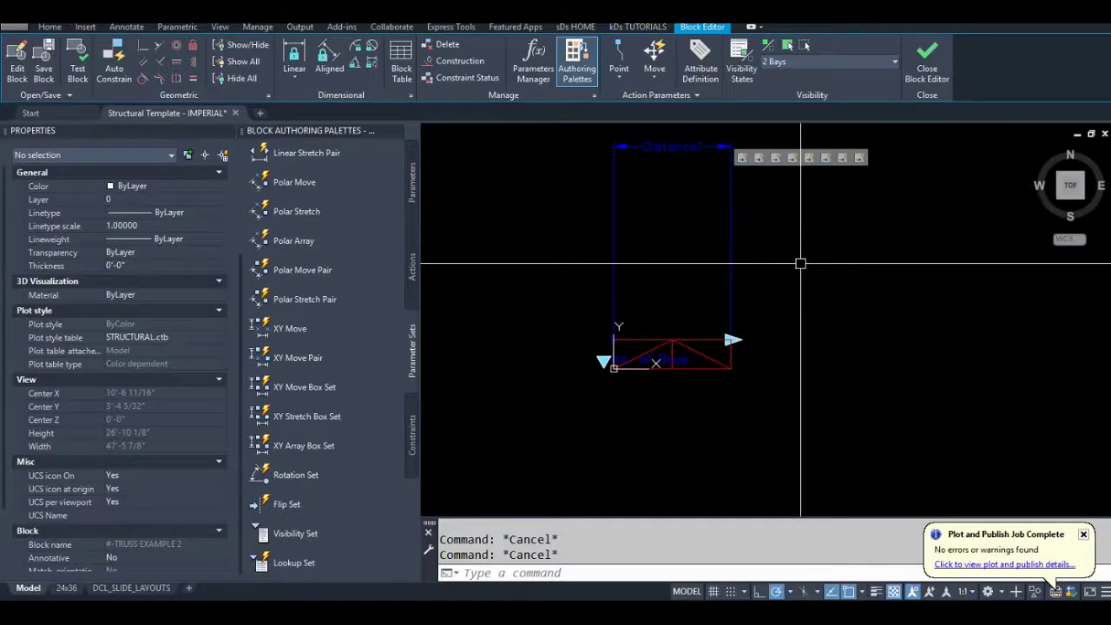
click(923, 75)
click(532, 294)
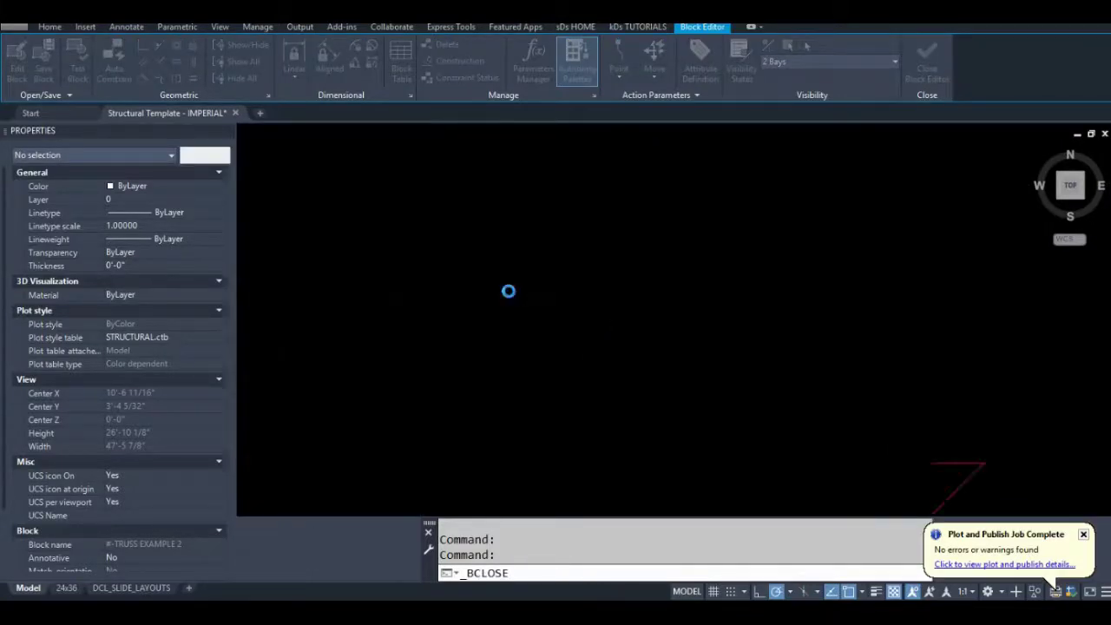
- Stretch the #-TRUSS EXAMPLE 2 block to about 12'-4" long and set its No. of Bays to 4 Bays
middle_drag(536, 351, 528, 316)
click(569, 292)
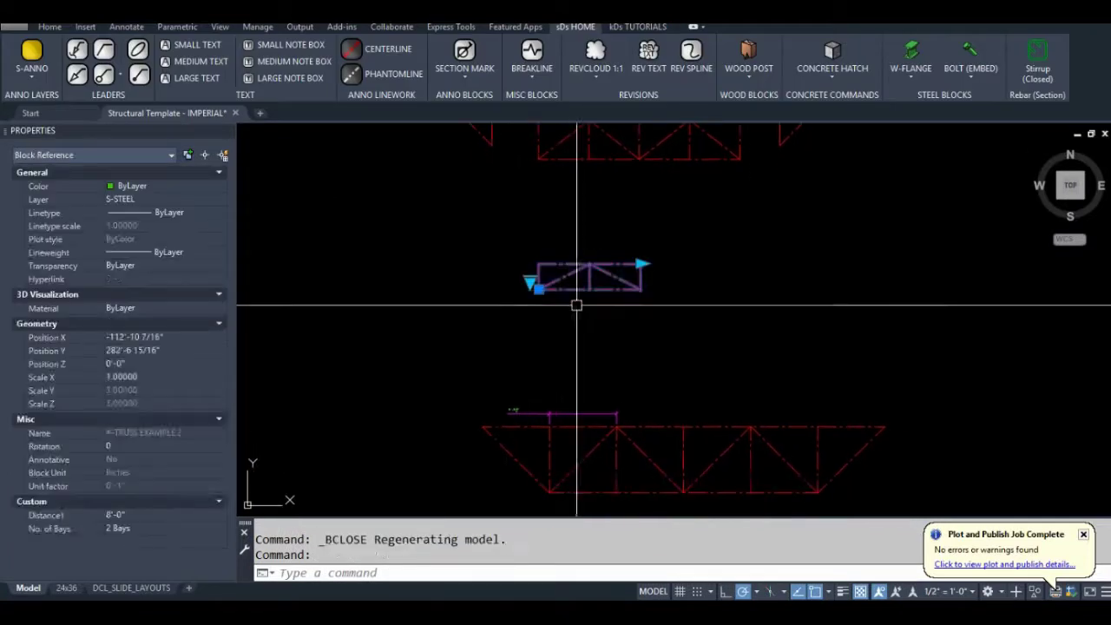
scroll(579, 304, up, 1)
click(677, 240)
click(763, 239)
click(500, 269)
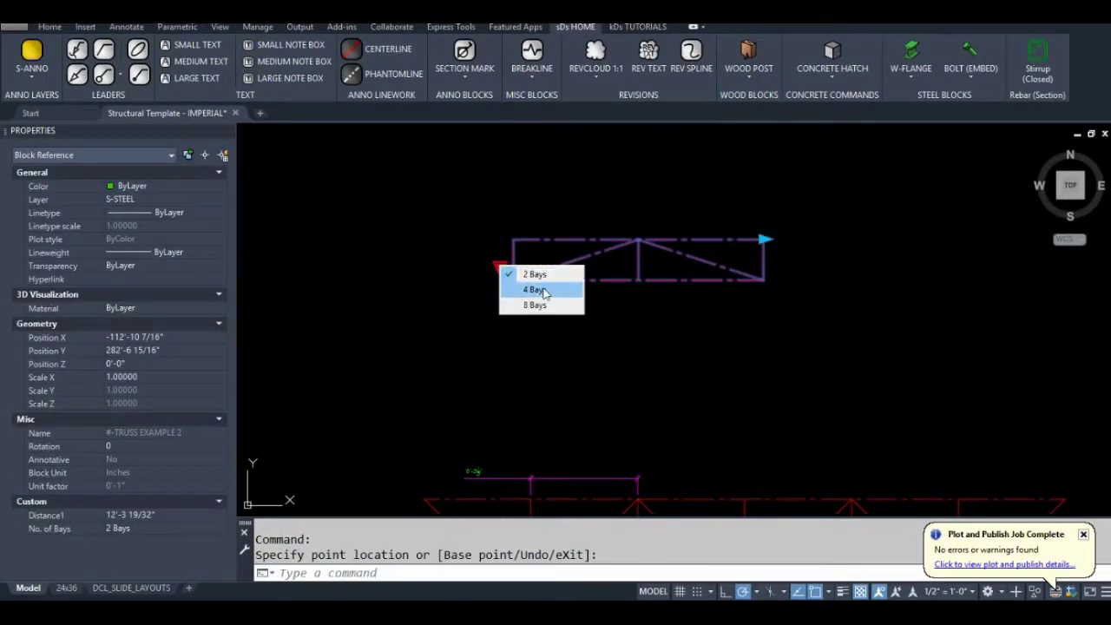
click(531, 290)
- Lengthen the four-bay truss block to about 14'-0", set its No. of Bays to 8 Bays, and deselect it
click(764, 239)
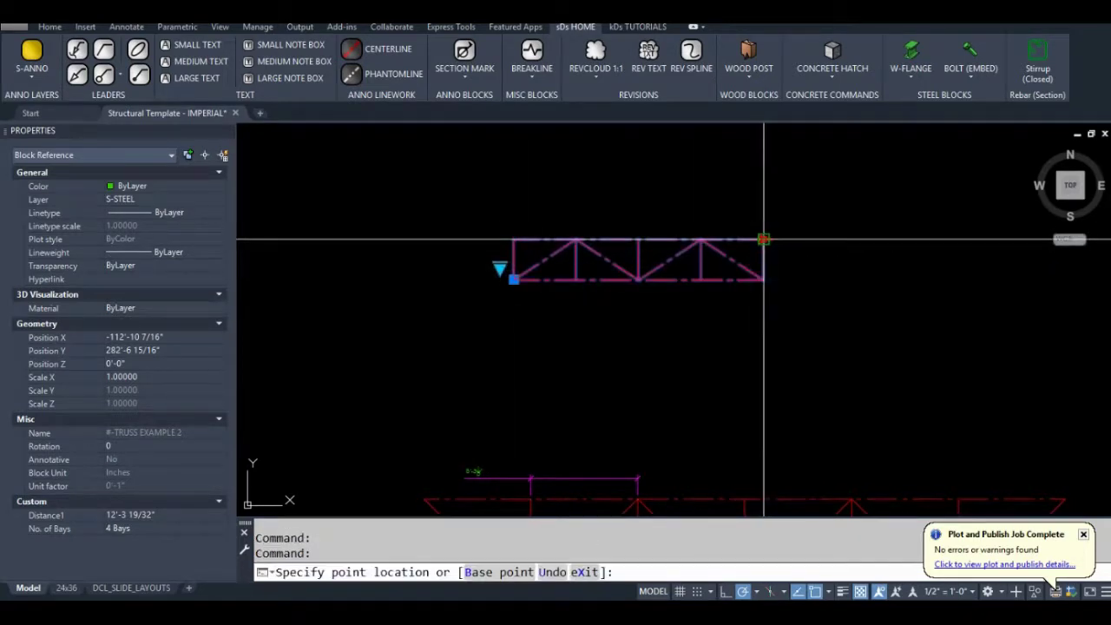
click(798, 239)
click(500, 270)
click(535, 303)
key(Escape)
key(Escape)
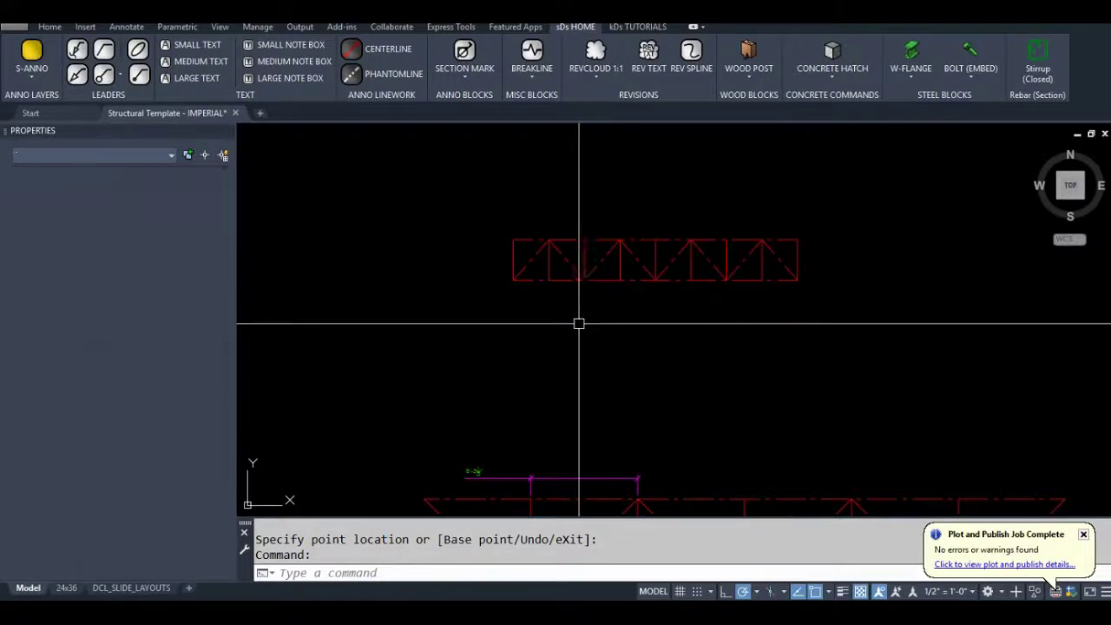
- Examine the truss blocks throughout the drawing, comparing the small parallel-chord truss with the larger examples above and below it
middle_drag(658, 286, 643, 341)
scroll(642, 338, down, 2)
mouse_move(651, 381)
middle_down()
mouse_move(639, 327)
mouse_move(632, 375)
middle_up()
middle_drag(615, 233, 623, 310)
middle_drag(563, 224, 565, 284)
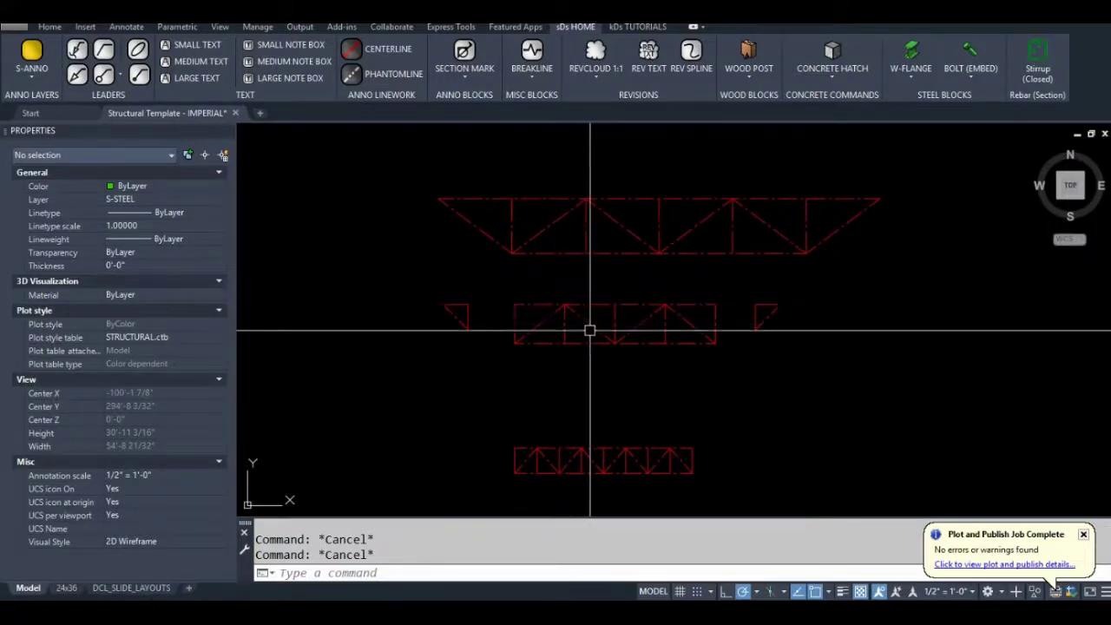
middle_drag(590, 347, 573, 248)
middle_drag(603, 323, 593, 281)
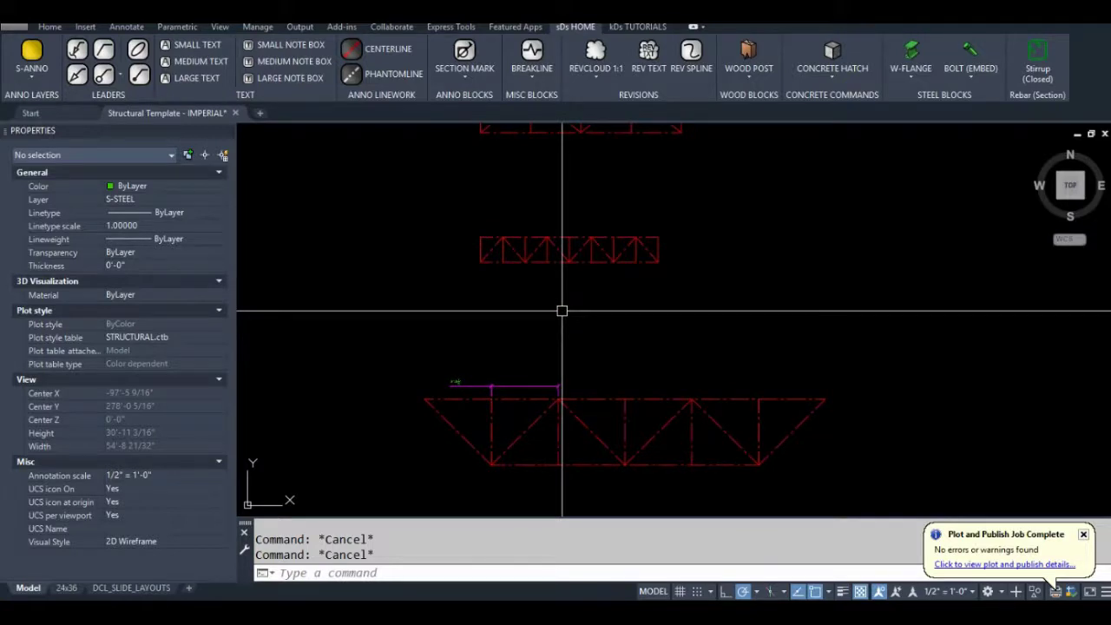
middle_drag(593, 281, 576, 325)
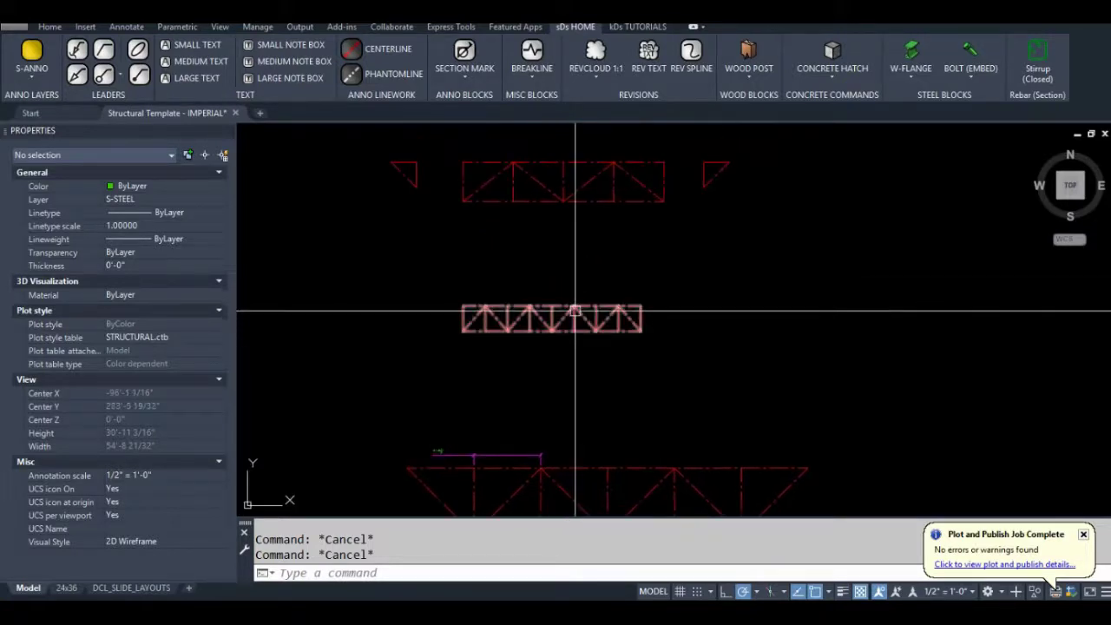
- Inspect the grips and custom properties of the eight-bay truss block, and leave it deselected
click(527, 328)
scroll(496, 330, up, 2)
scroll(659, 322, down, 1)
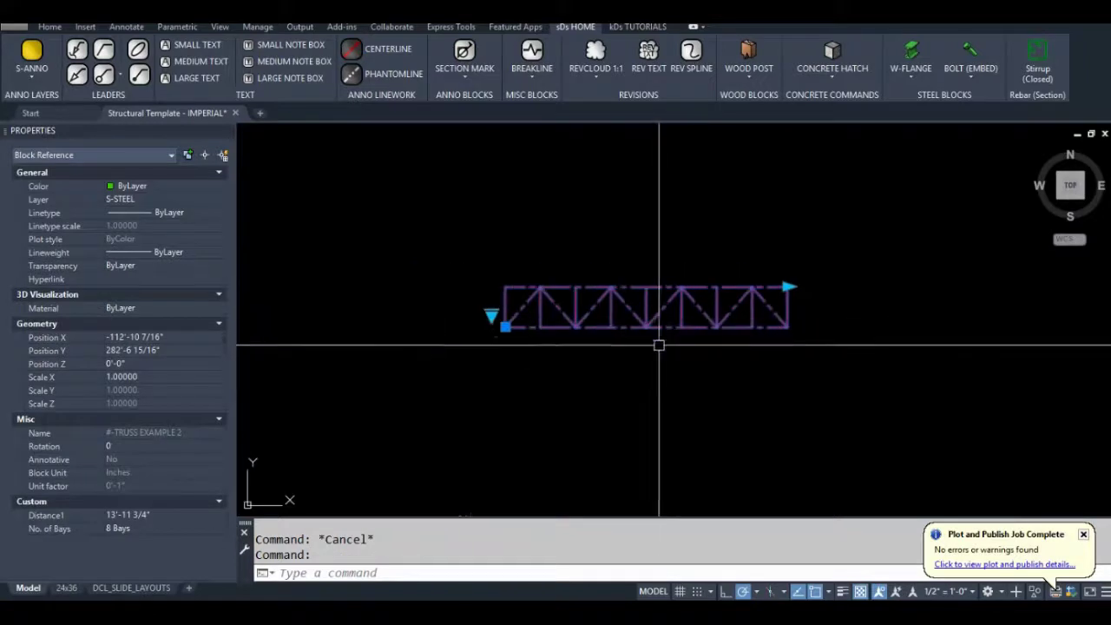
middle_drag(663, 360, 596, 310)
key(Escape)
middle_drag(636, 348, 588, 325)
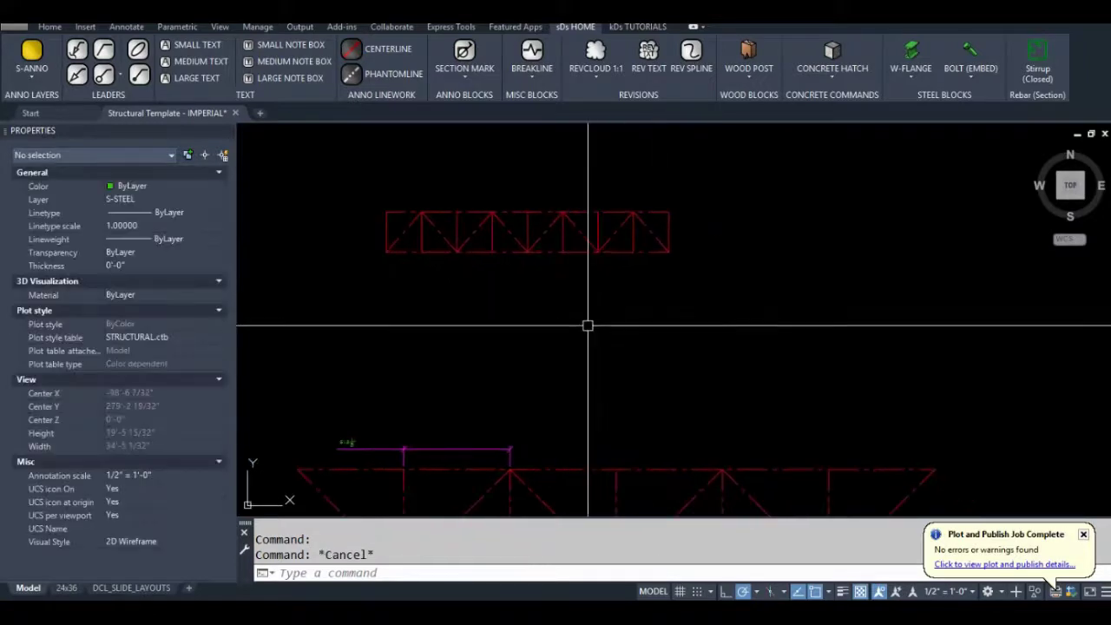
scroll(685, 398, down, 1)
mouse_move(684, 398)
middle_down()
mouse_move(586, 303)
mouse_move(607, 360)
middle_up()
middle_drag(612, 321, 609, 250)
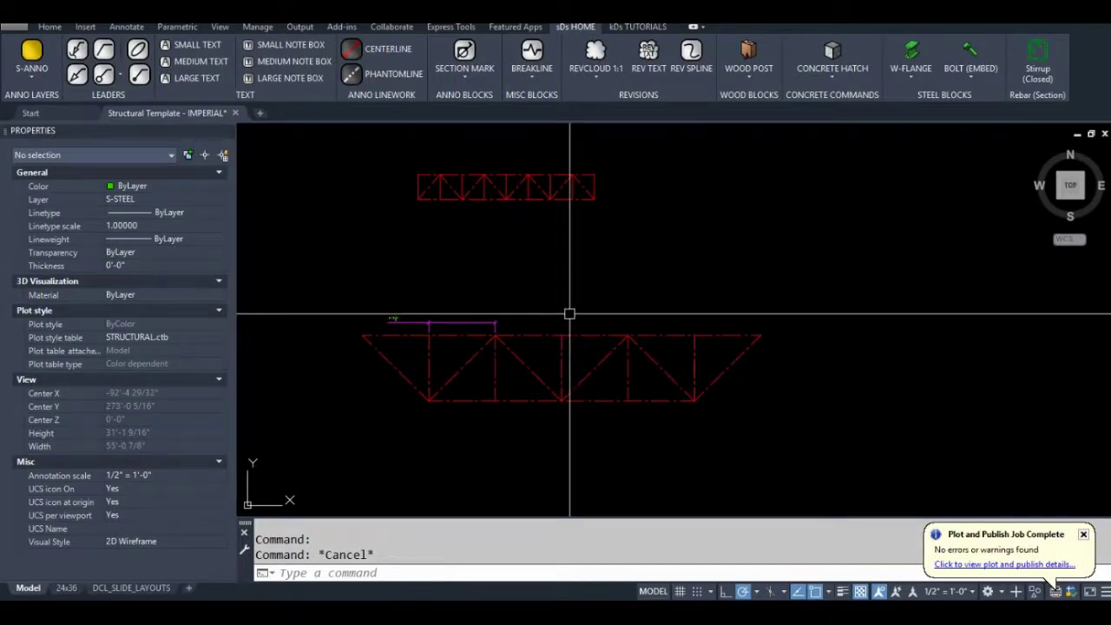
mouse_move(567, 310)
middle_down()
mouse_move(554, 357)
mouse_move(562, 279)
mouse_move(570, 287)
middle_up()
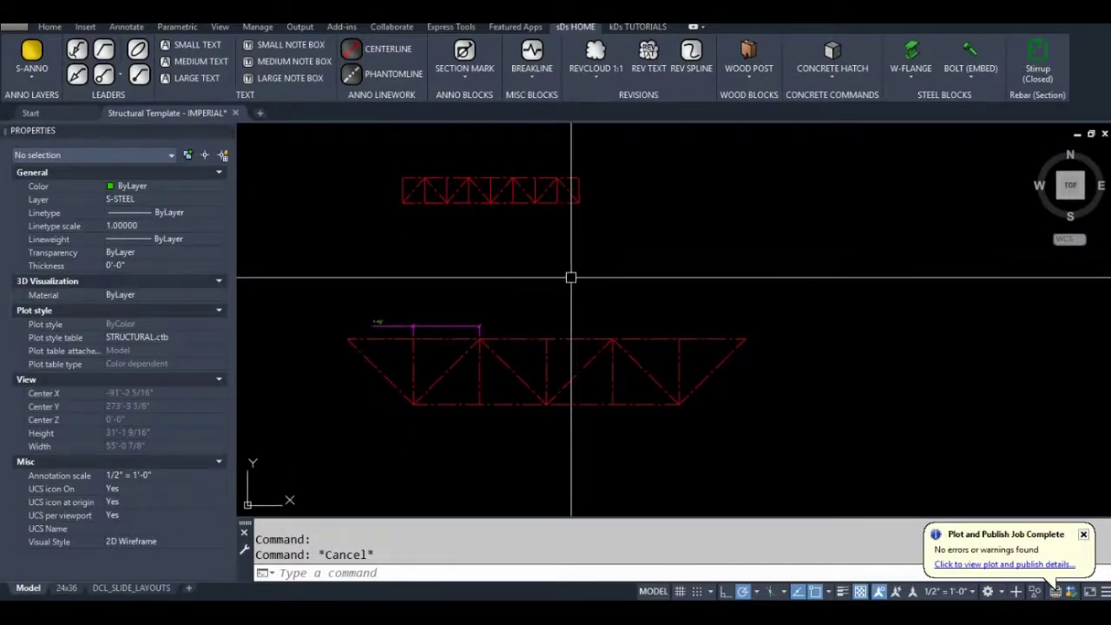